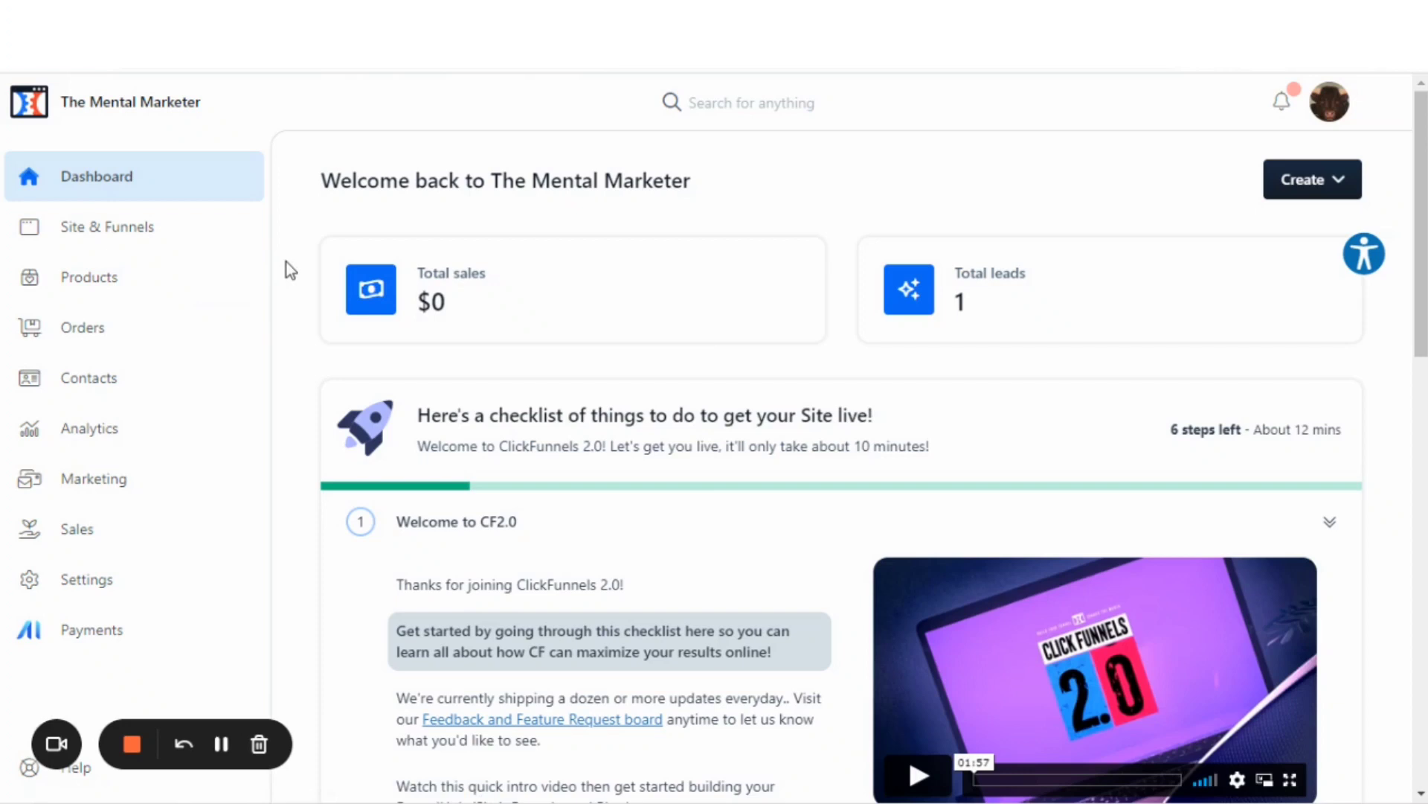
# Open the site's public theme, Copy of Default System Theme, for customizing and bring up its style guide.
pyautogui.click(82, 236)
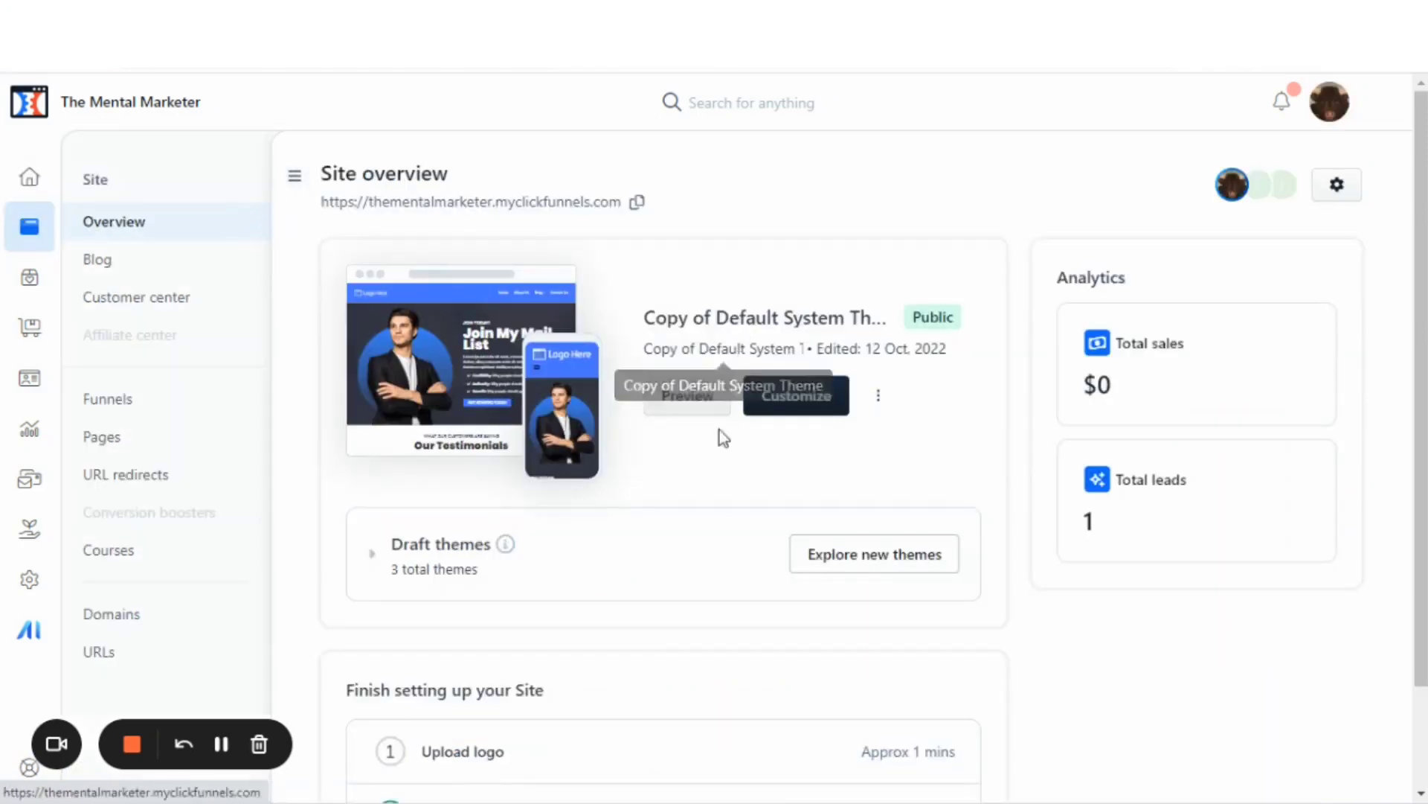
pyautogui.click(780, 409)
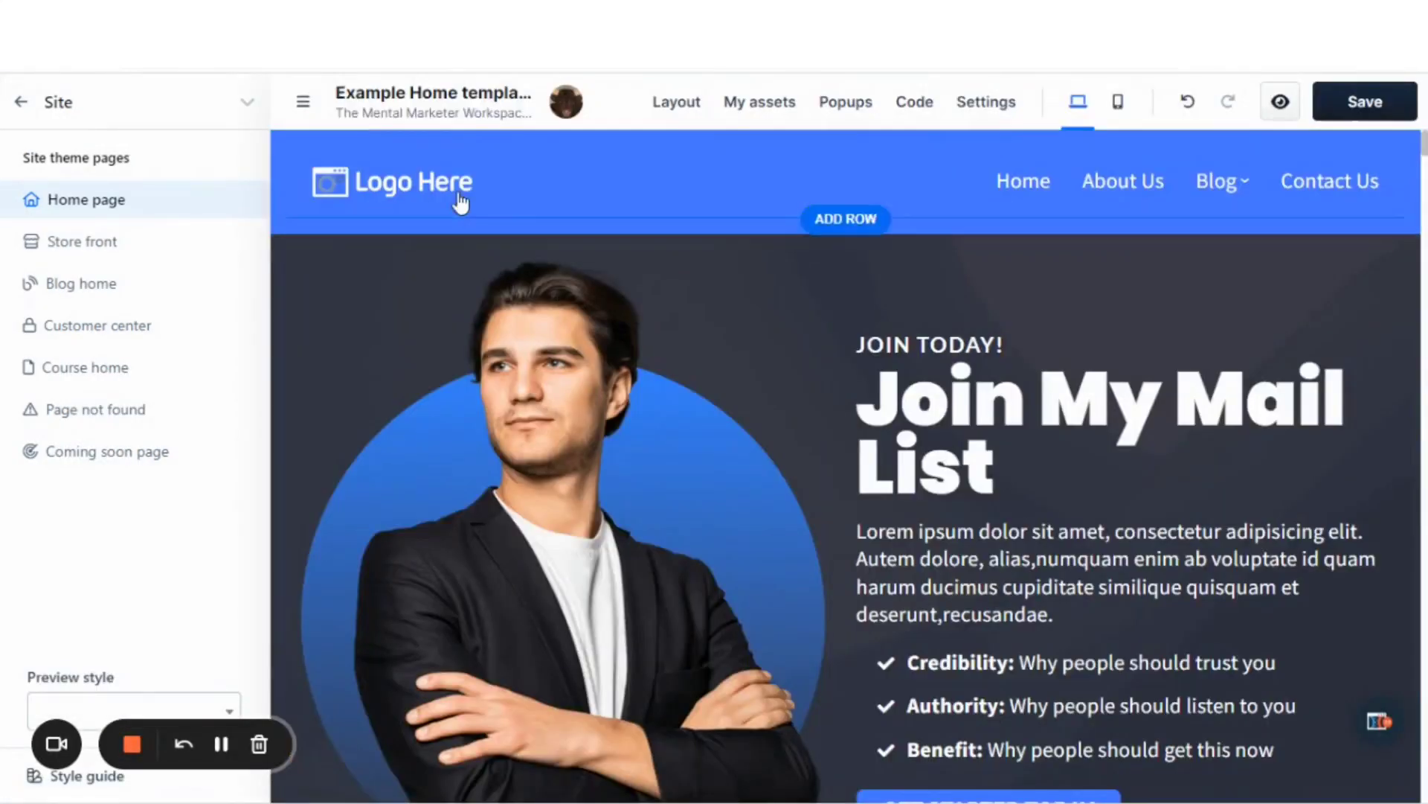
pyautogui.scroll(-8, 549, 387)
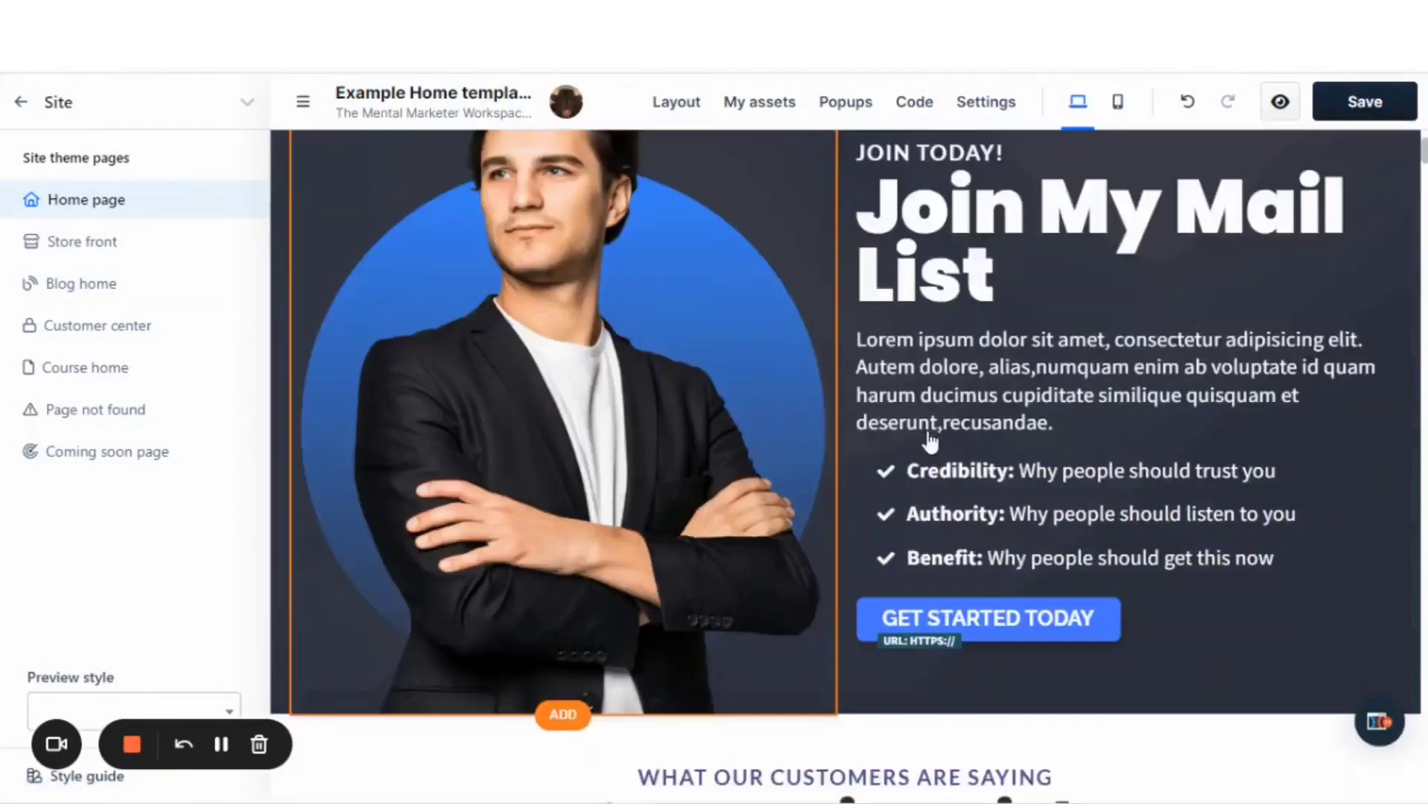
pyautogui.scroll(3, 944, 446)
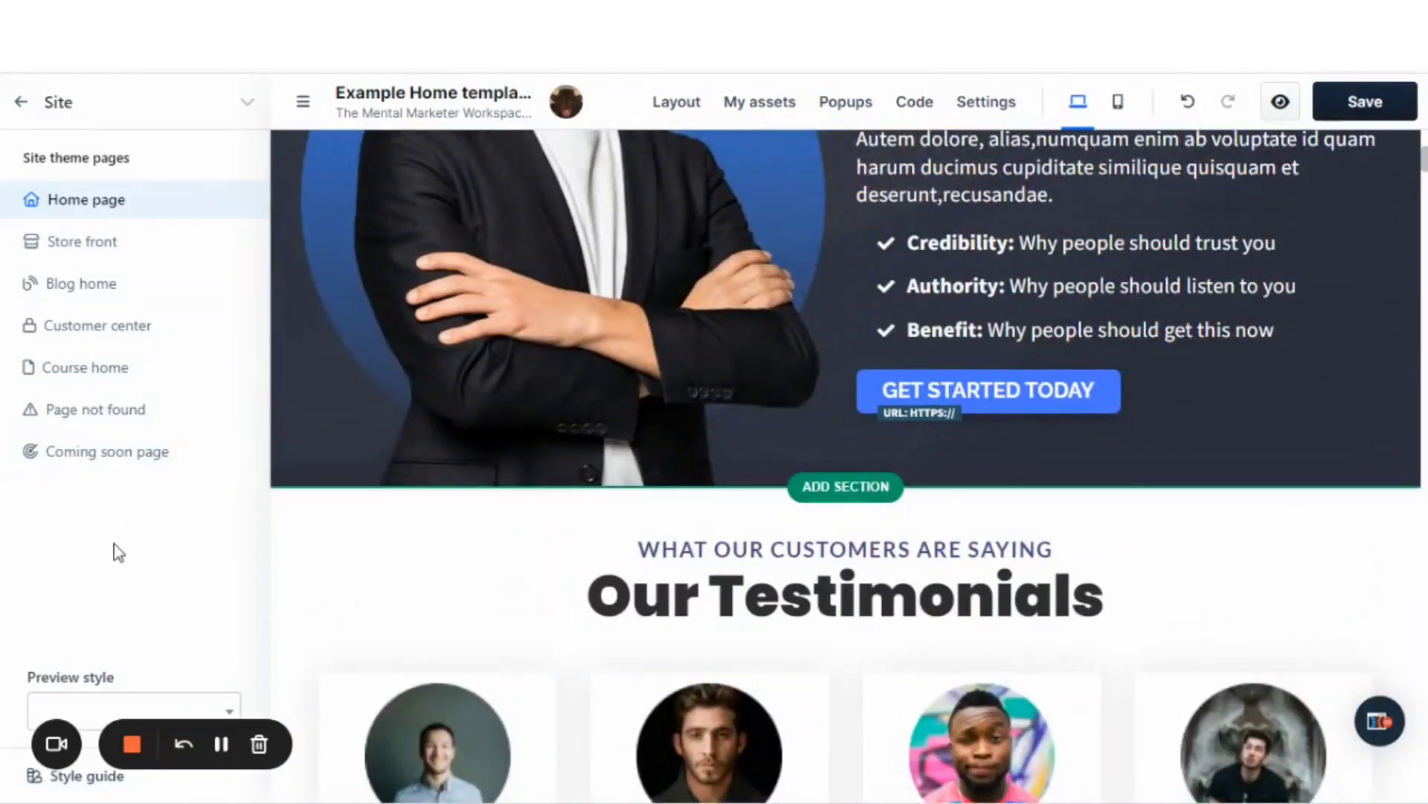
pyautogui.click(23, 778)
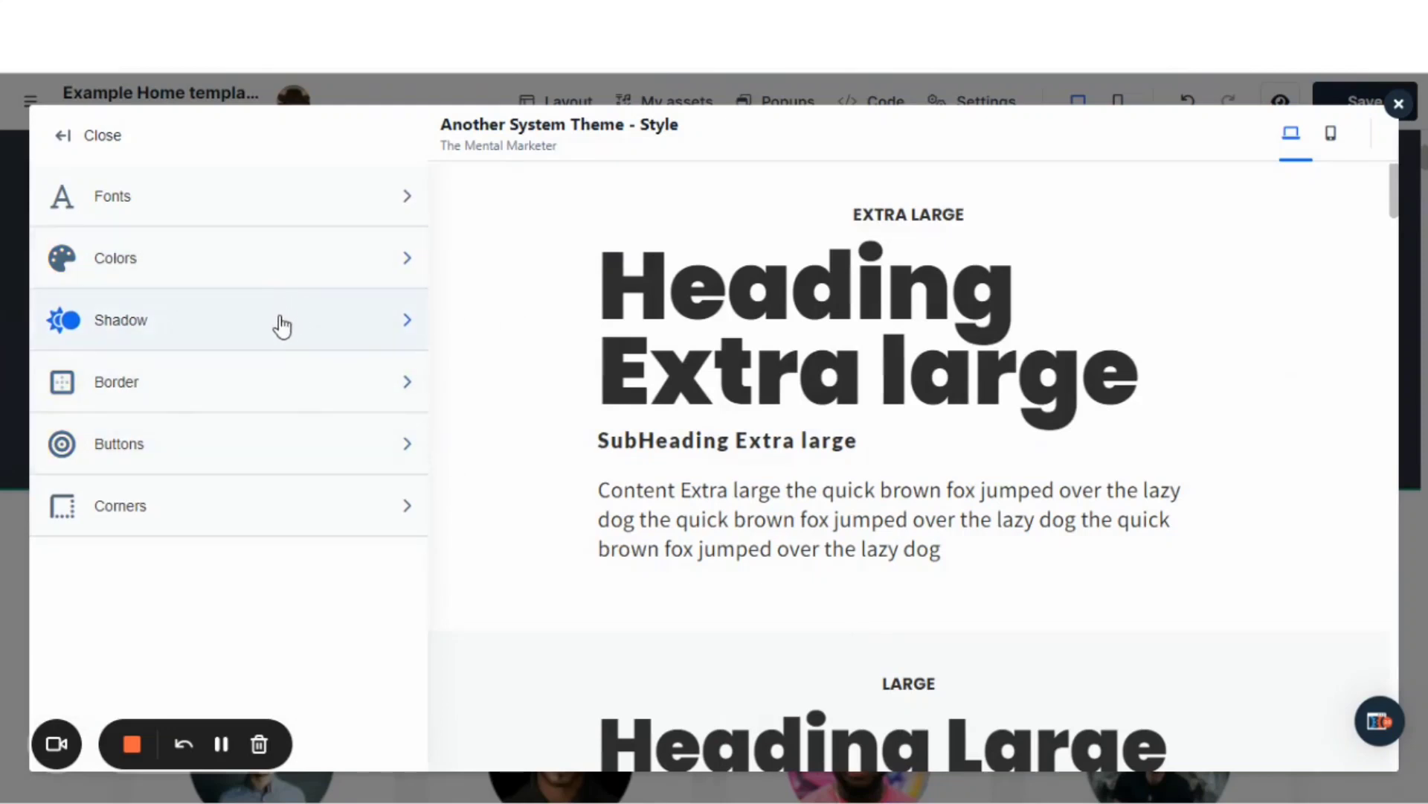
# Examine the style guide's heading, subheading and content text samples from extra large down to small.
pyautogui.moveTo(606, 266); pyautogui.dragTo(1149, 402)
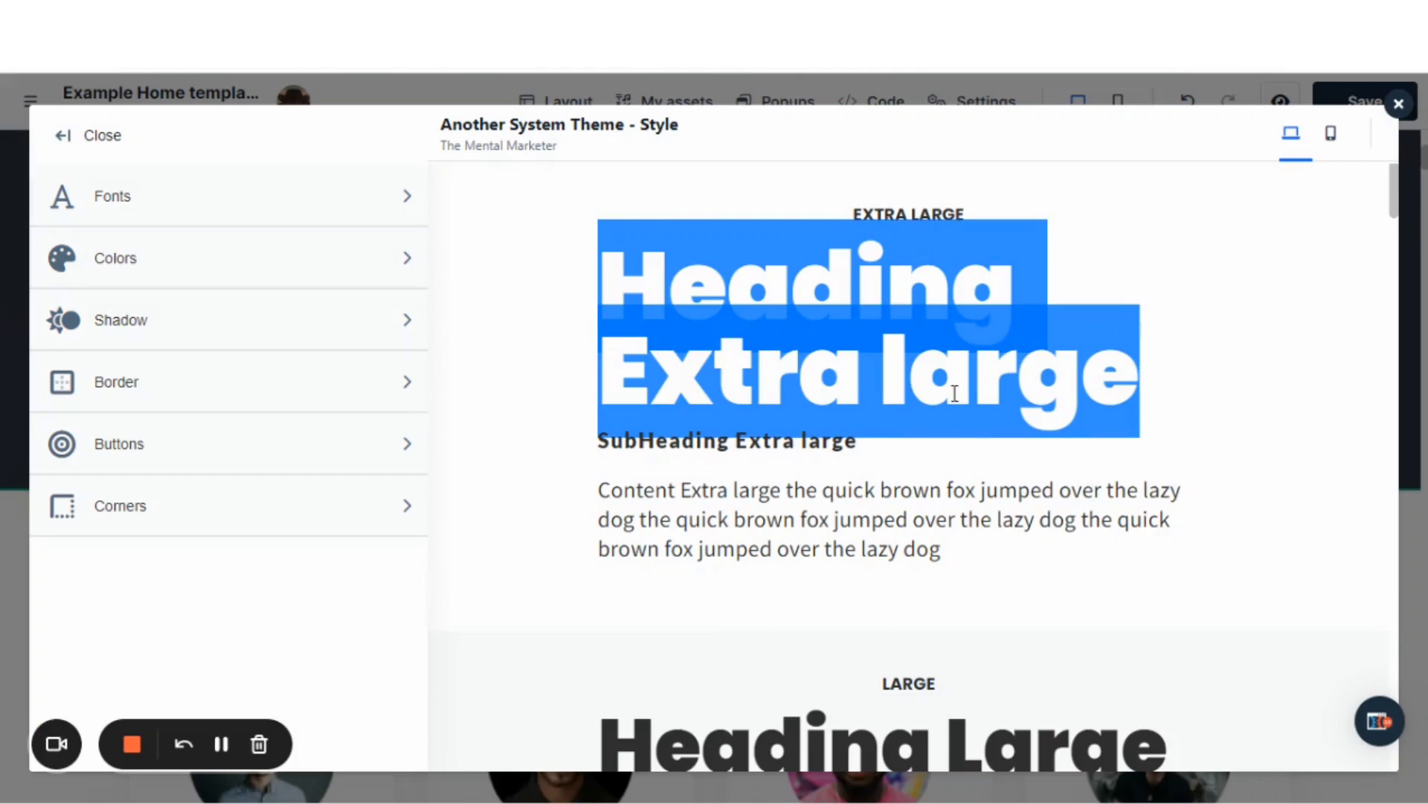
pyautogui.click(647, 447)
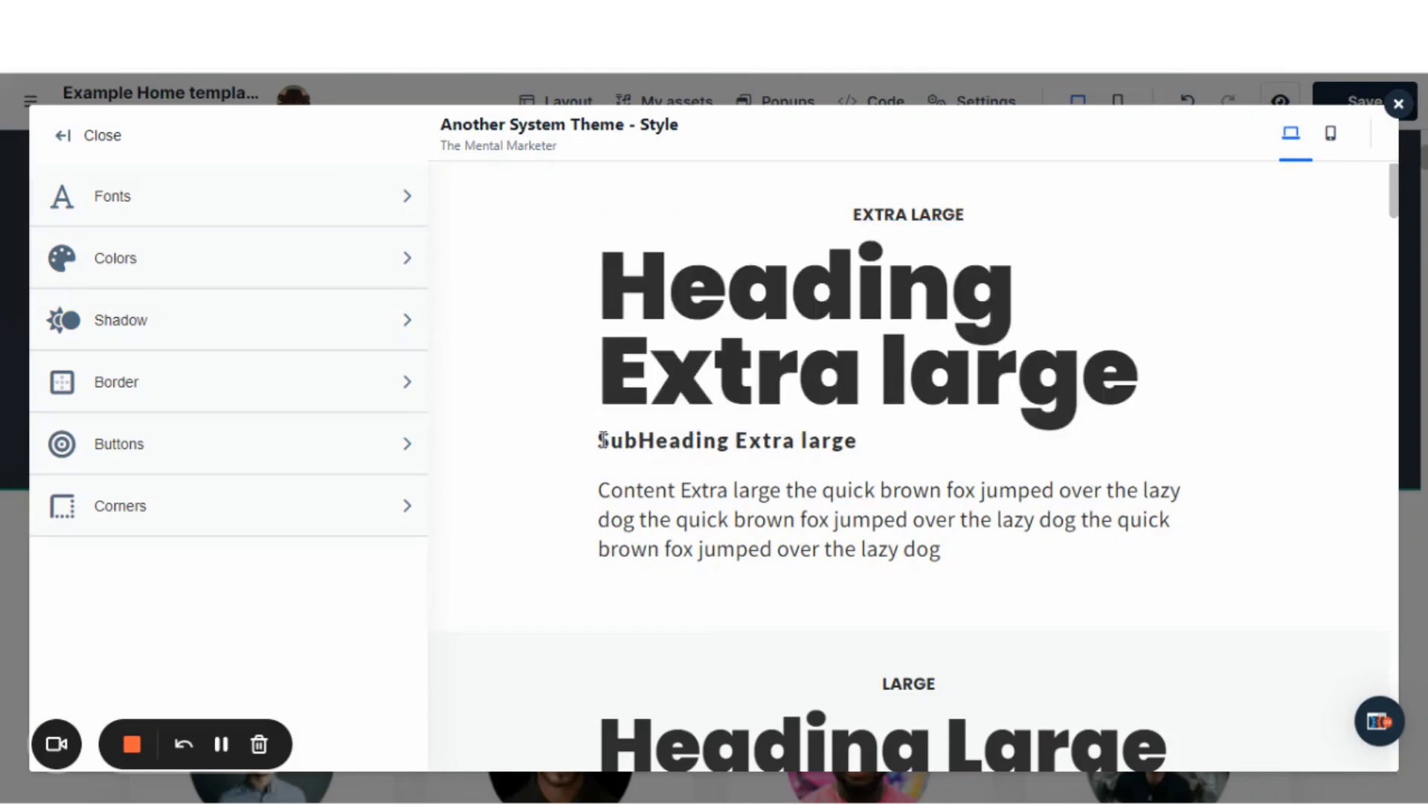
pyautogui.moveTo(604, 440); pyautogui.dragTo(861, 456)
pyautogui.scroll(-4, 864, 446)
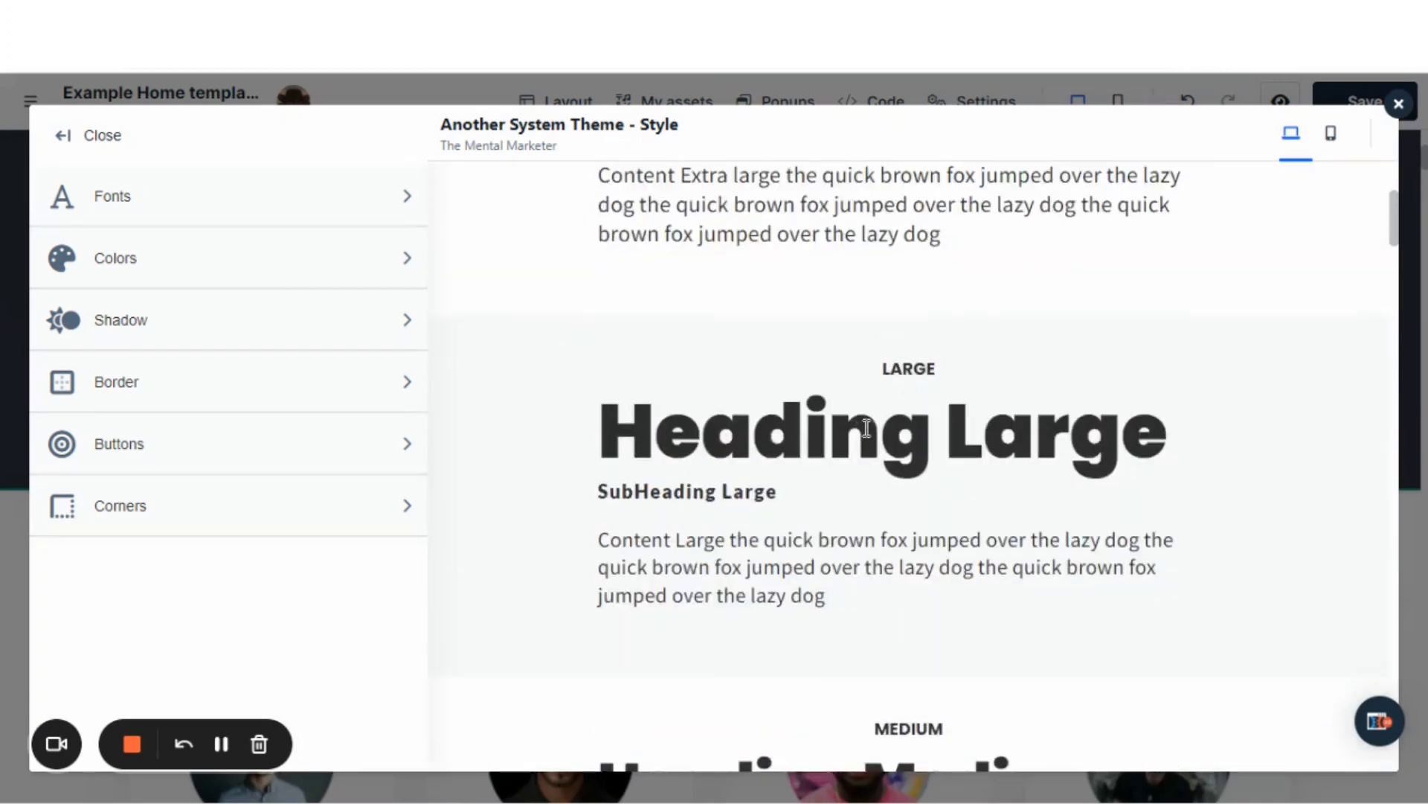
pyautogui.scroll(4, 866, 428)
pyautogui.moveTo(622, 260); pyautogui.dragTo(1050, 418)
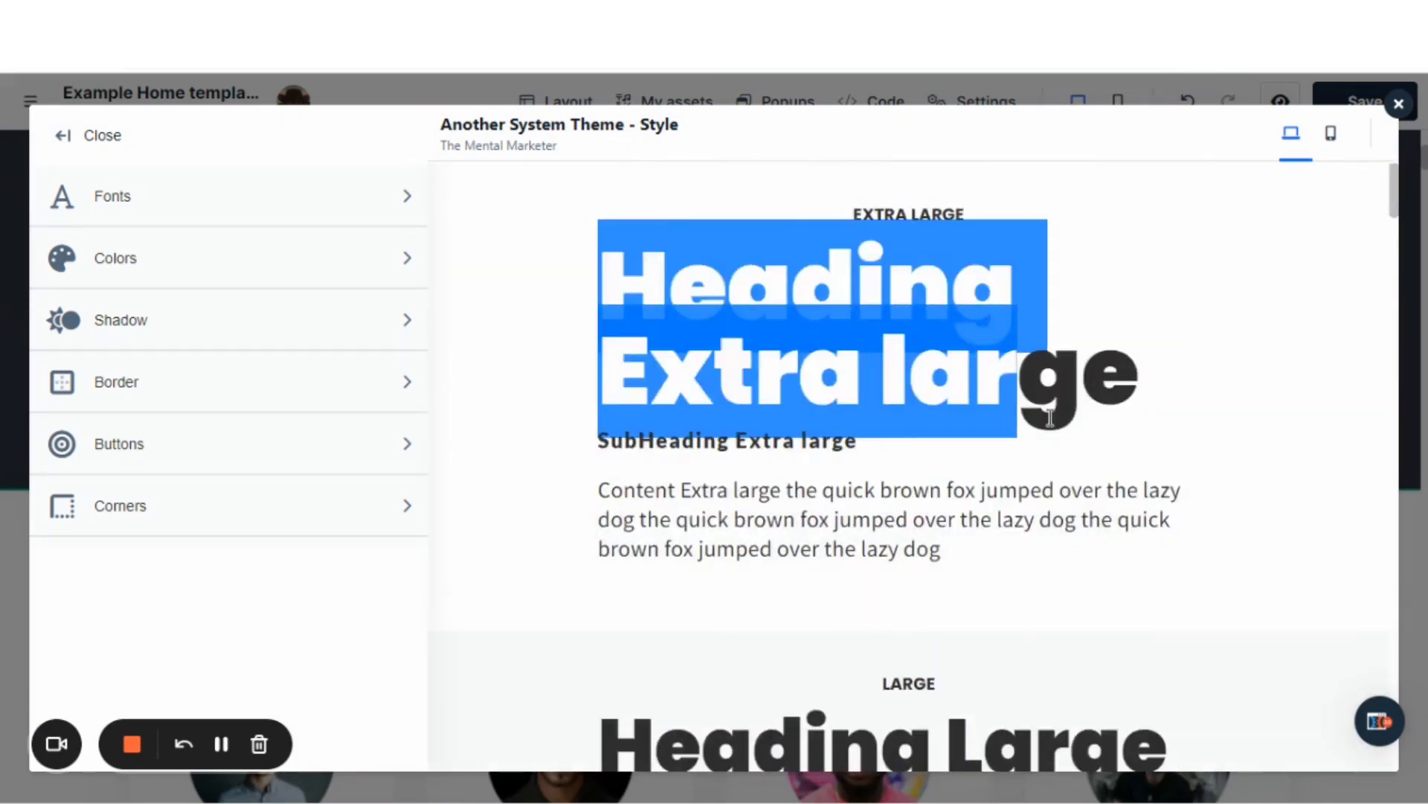
pyautogui.click(748, 509)
pyautogui.moveTo(595, 495); pyautogui.dragTo(947, 574)
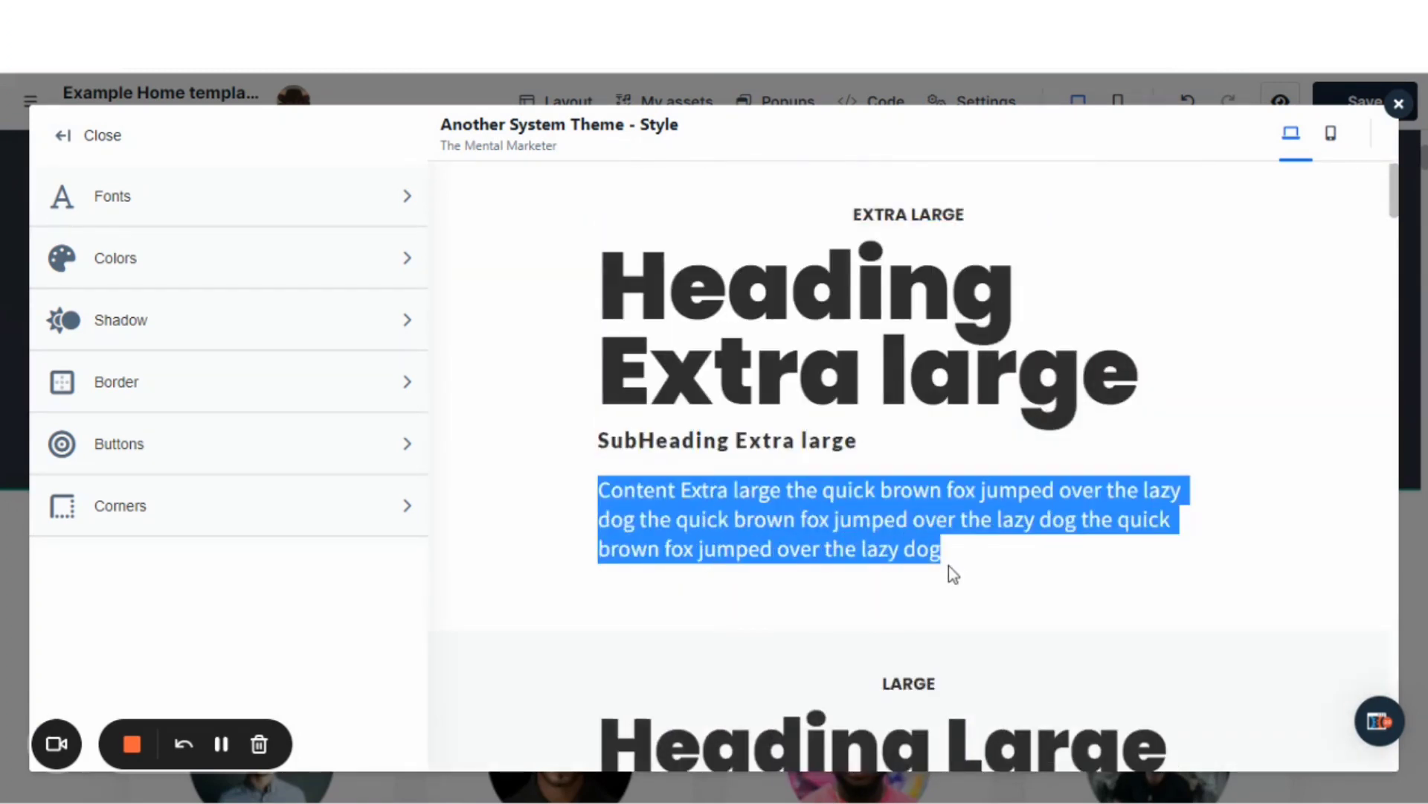
pyautogui.click(950, 425)
pyautogui.scroll(-1, 898, 268)
pyautogui.scroll(-2, 898, 264)
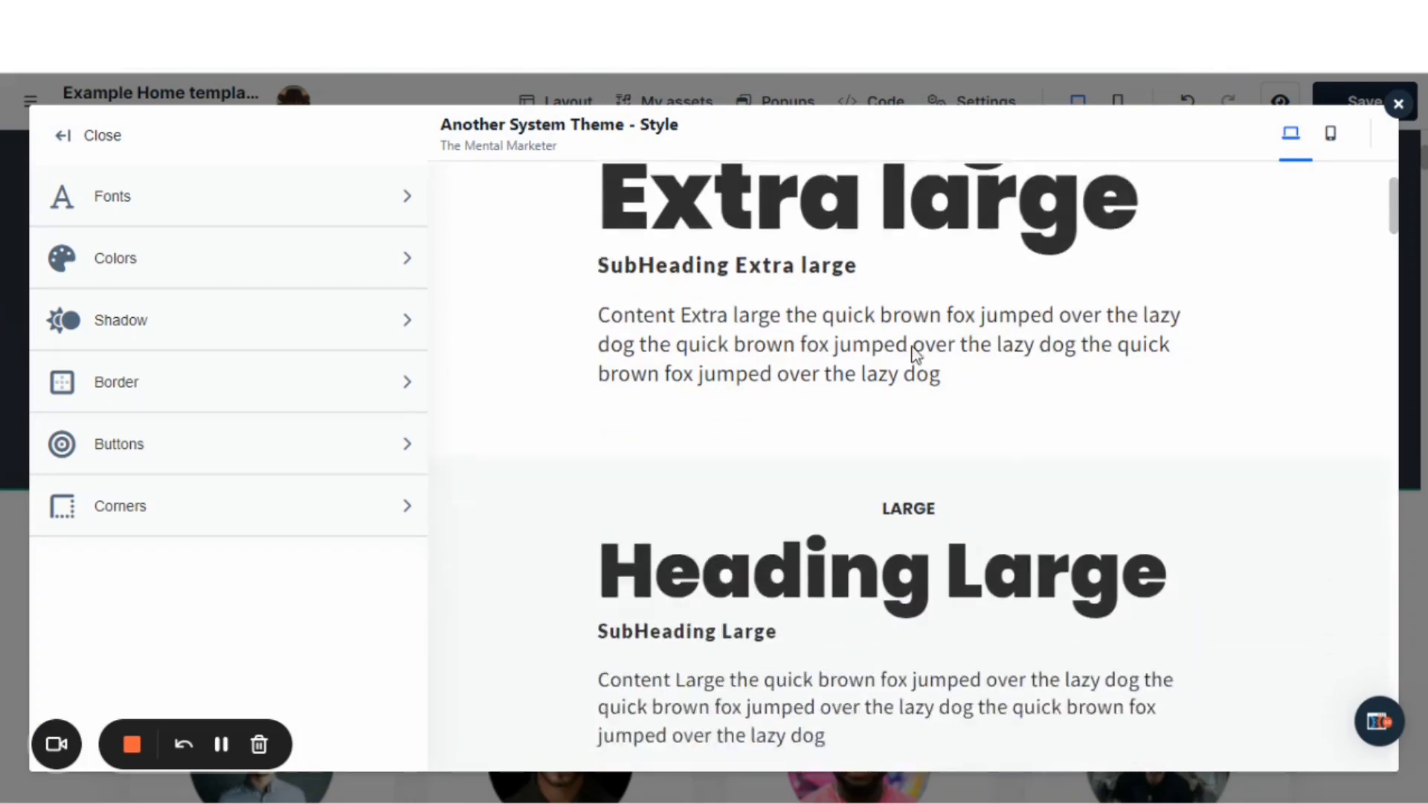
pyautogui.scroll(1, 912, 345)
pyautogui.scroll(-5, 912, 408)
pyautogui.scroll(-9, 906, 435)
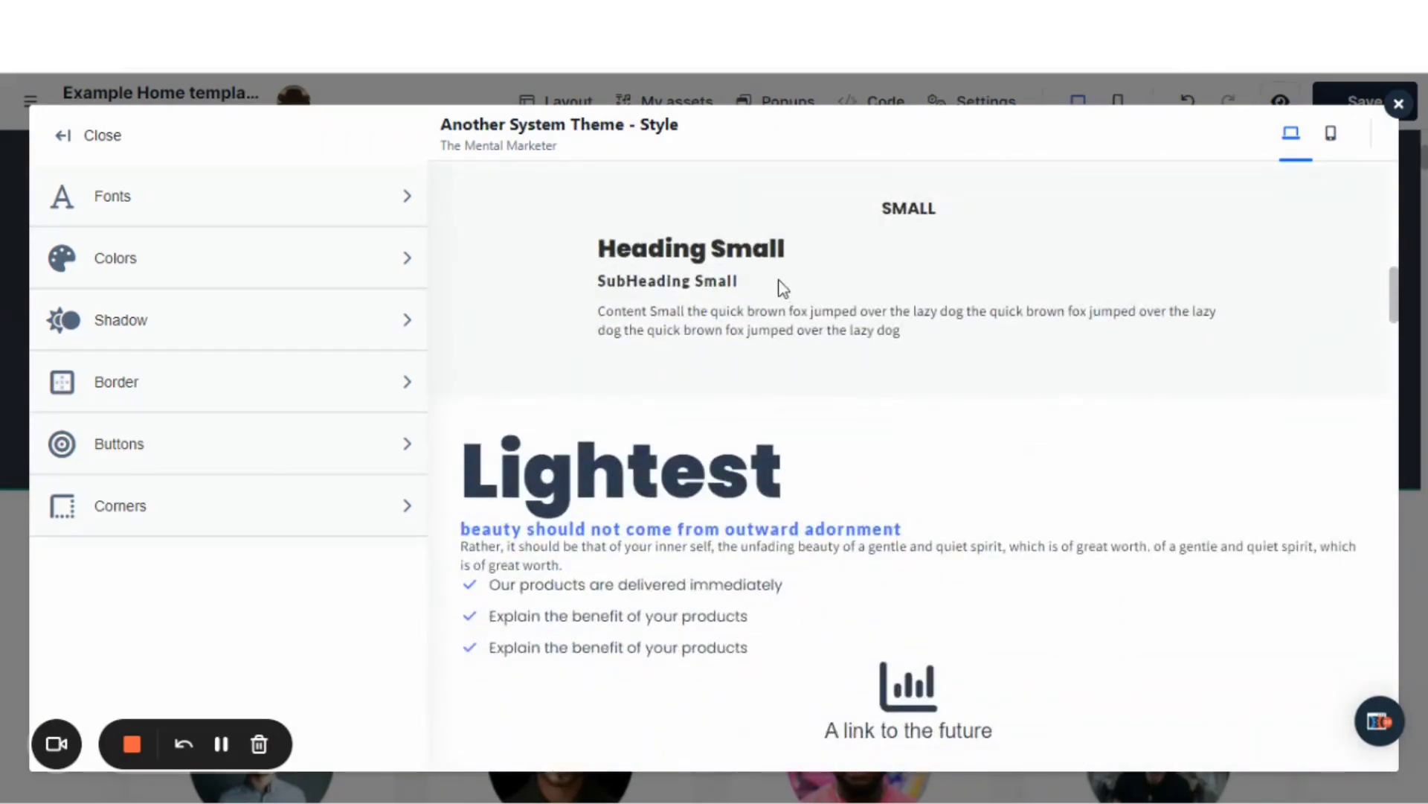
pyautogui.scroll(-1, 779, 288)
pyautogui.scroll(5, 966, 306)
# Look over the style guide's font settings and color settings, and close the style guide.
pyautogui.click(172, 195)
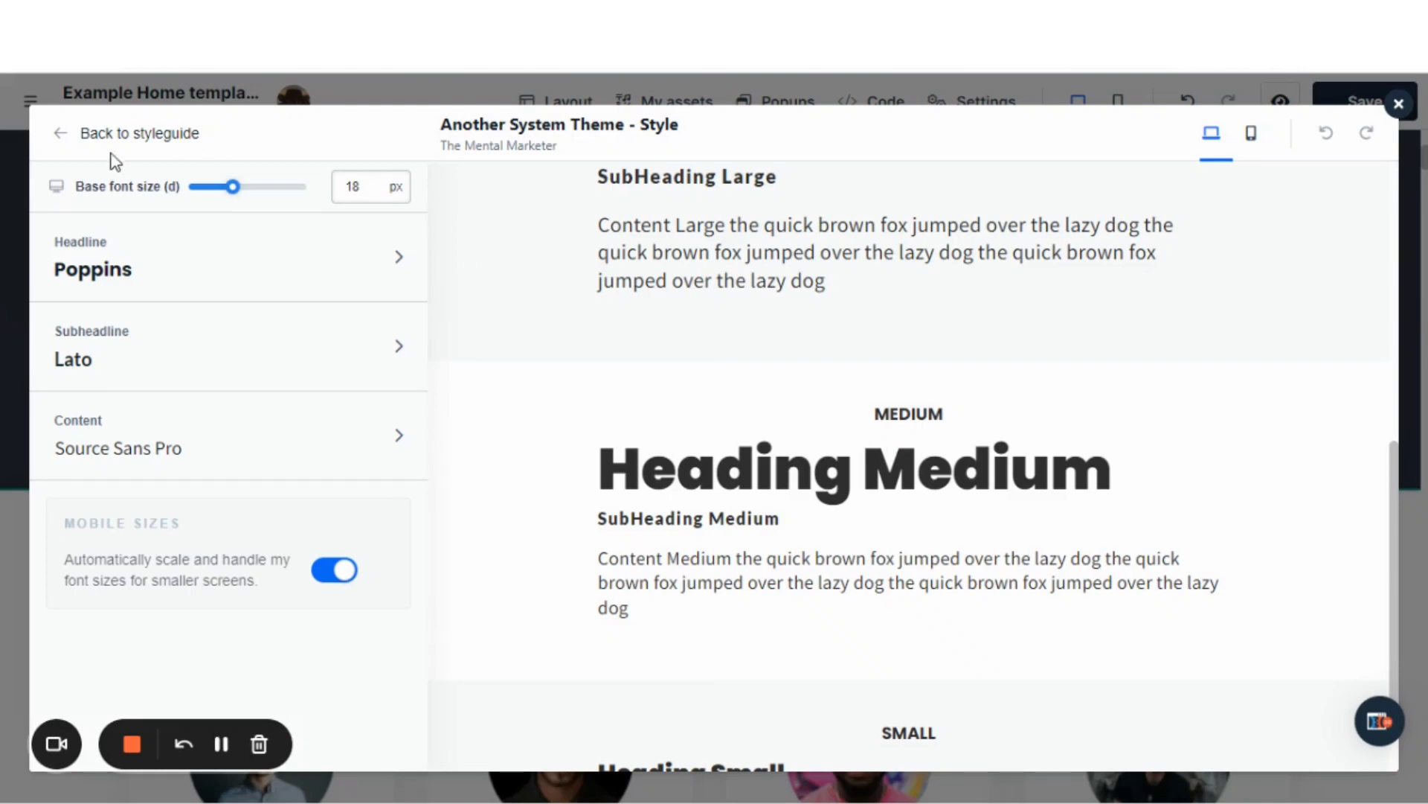
pyautogui.click(69, 150)
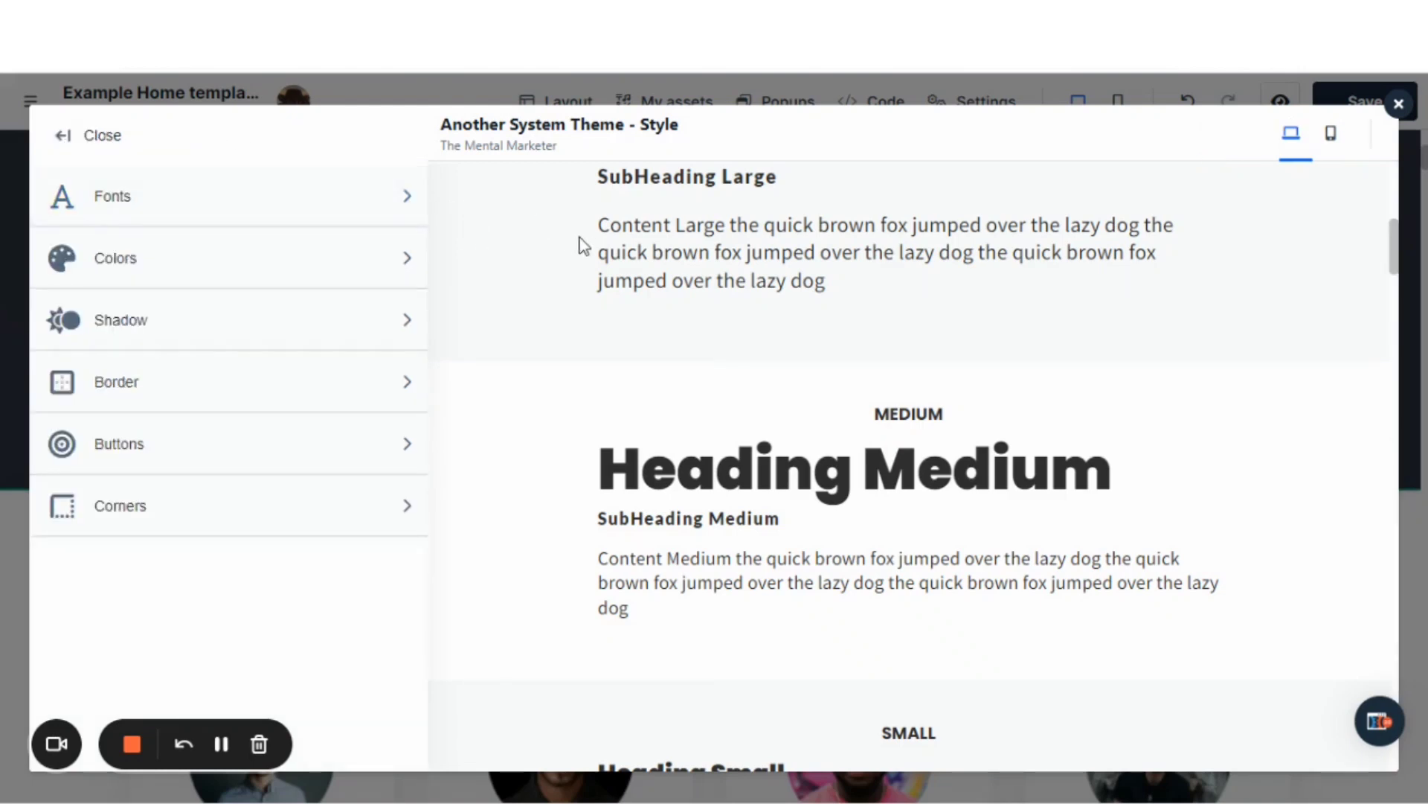
pyautogui.click(165, 264)
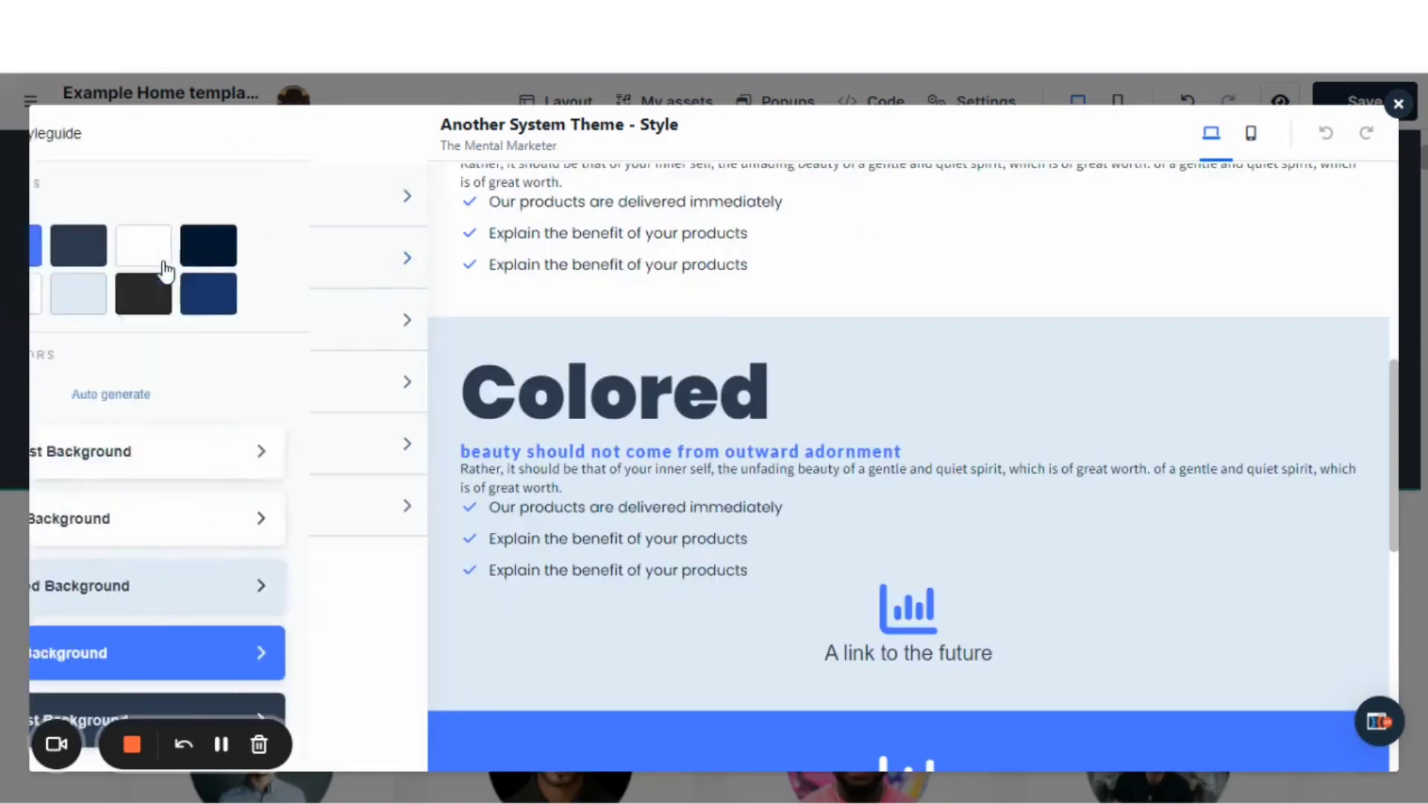
pyautogui.scroll(3, 818, 341)
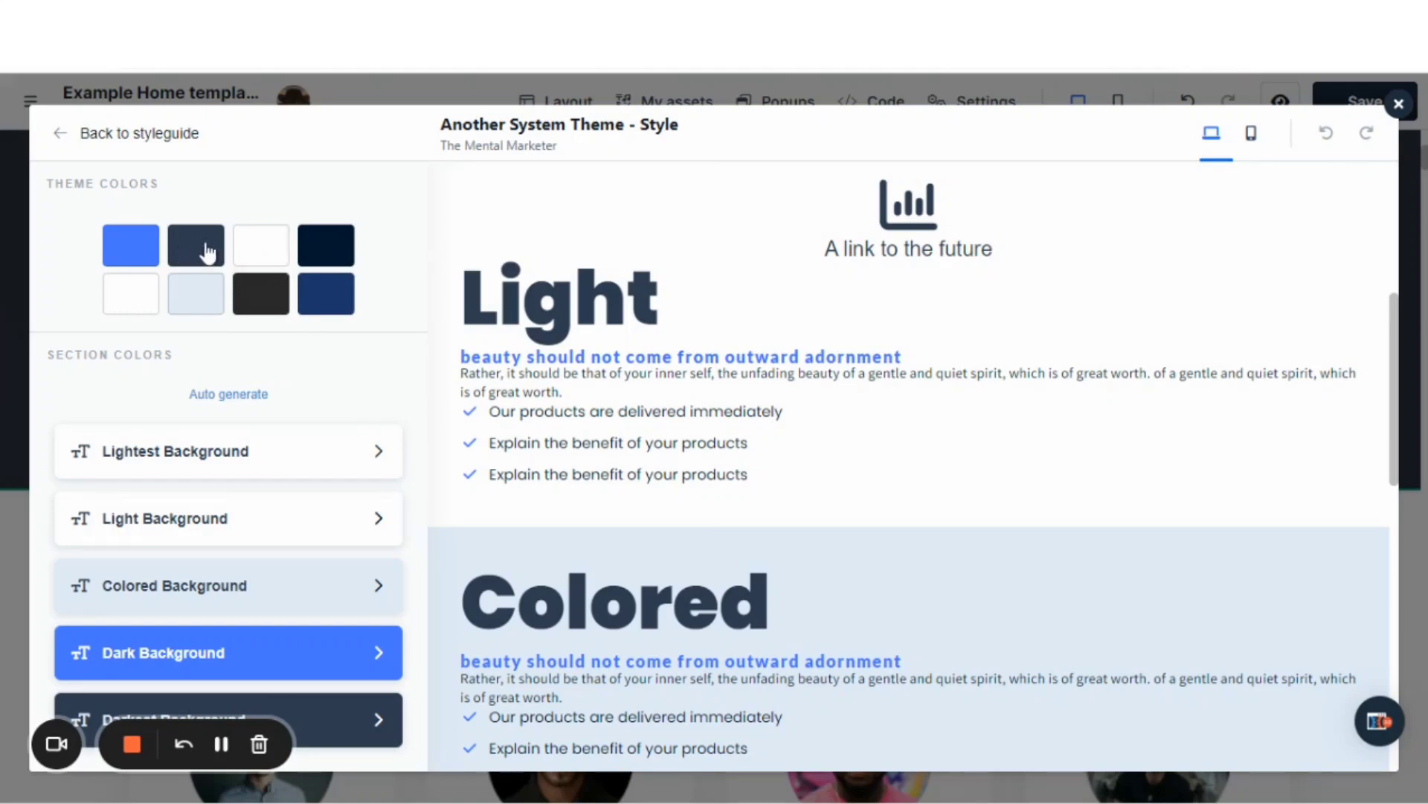
pyautogui.click(58, 136)
pyautogui.click(60, 139)
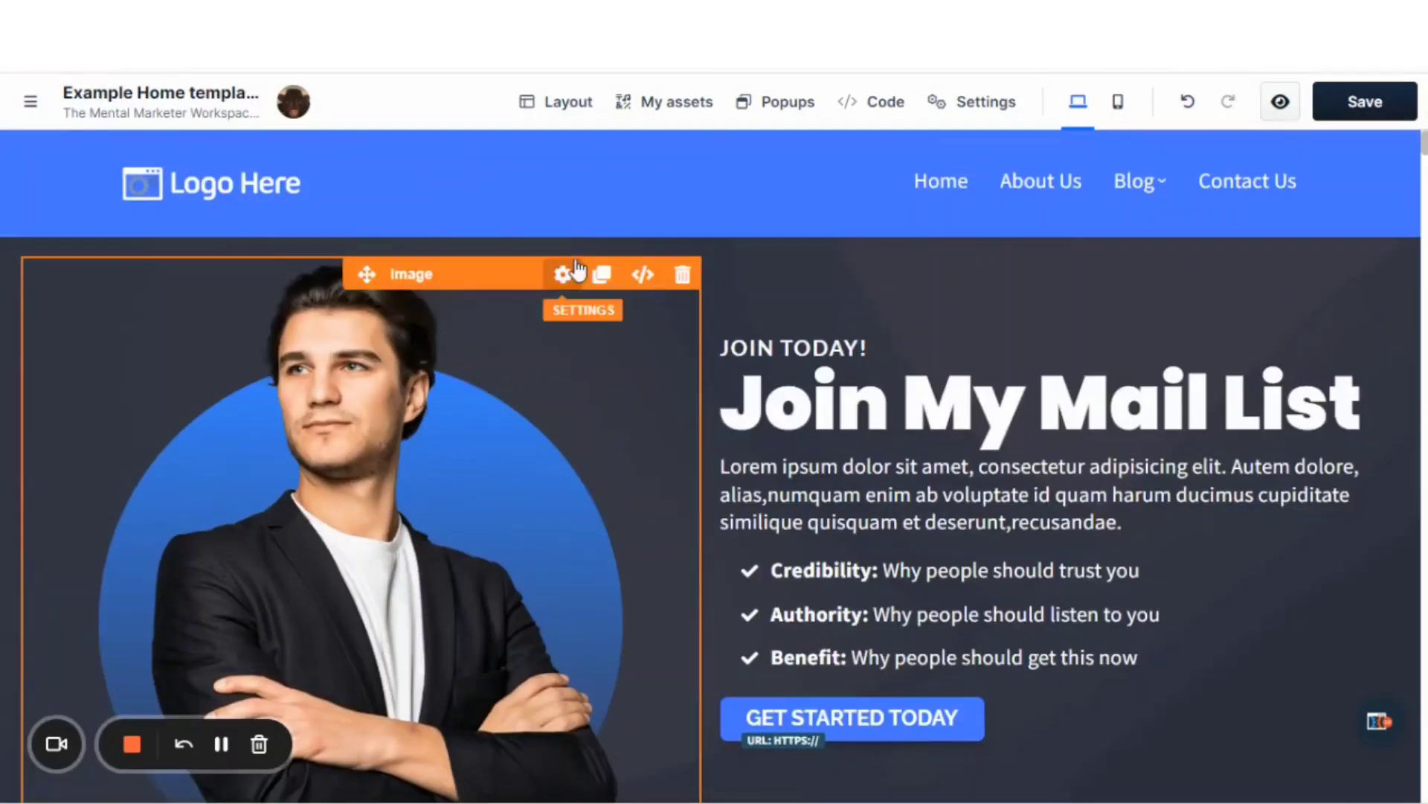
# Reopen the style guide from the home page editor and show its color settings.
pyautogui.scroll(-5, 861, 625)
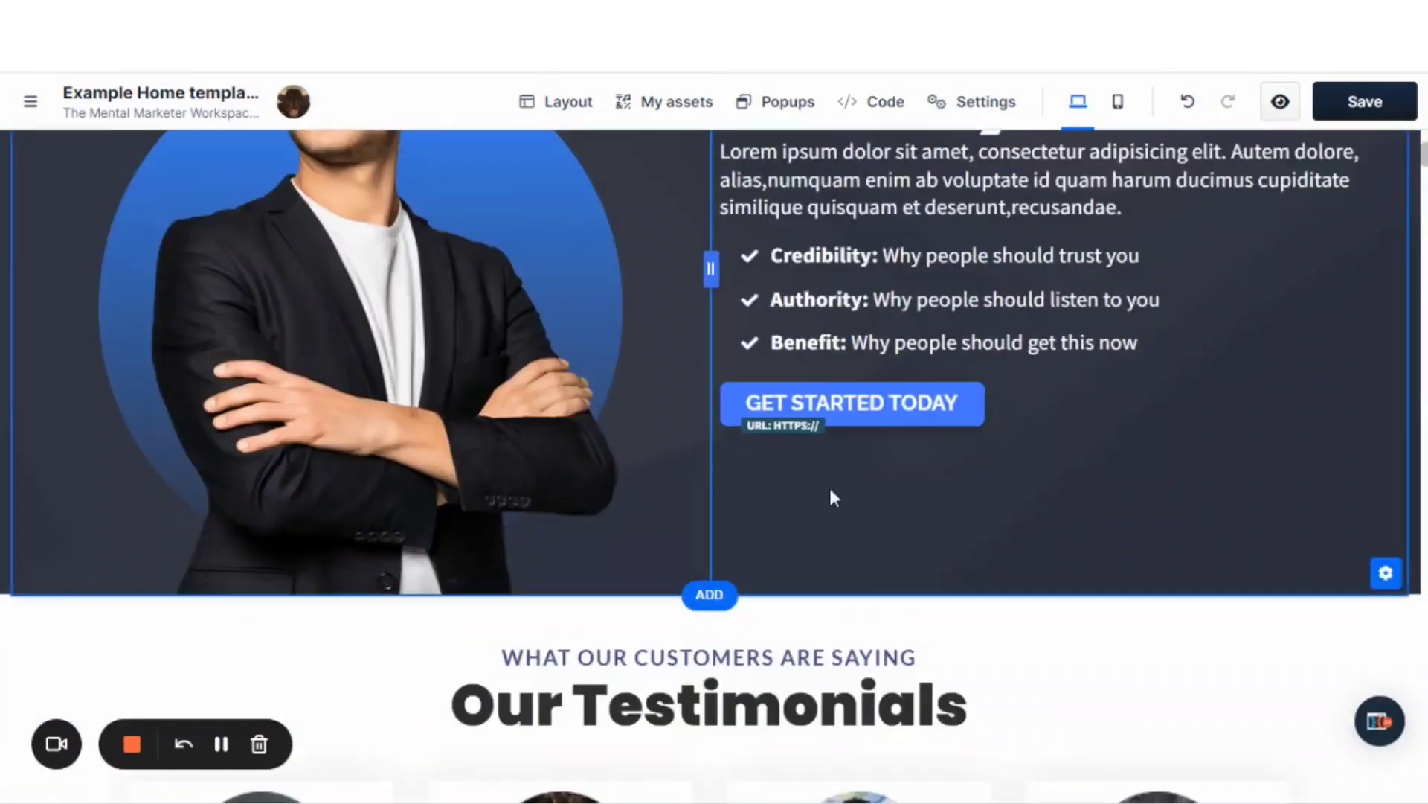
pyautogui.scroll(-12, 840, 513)
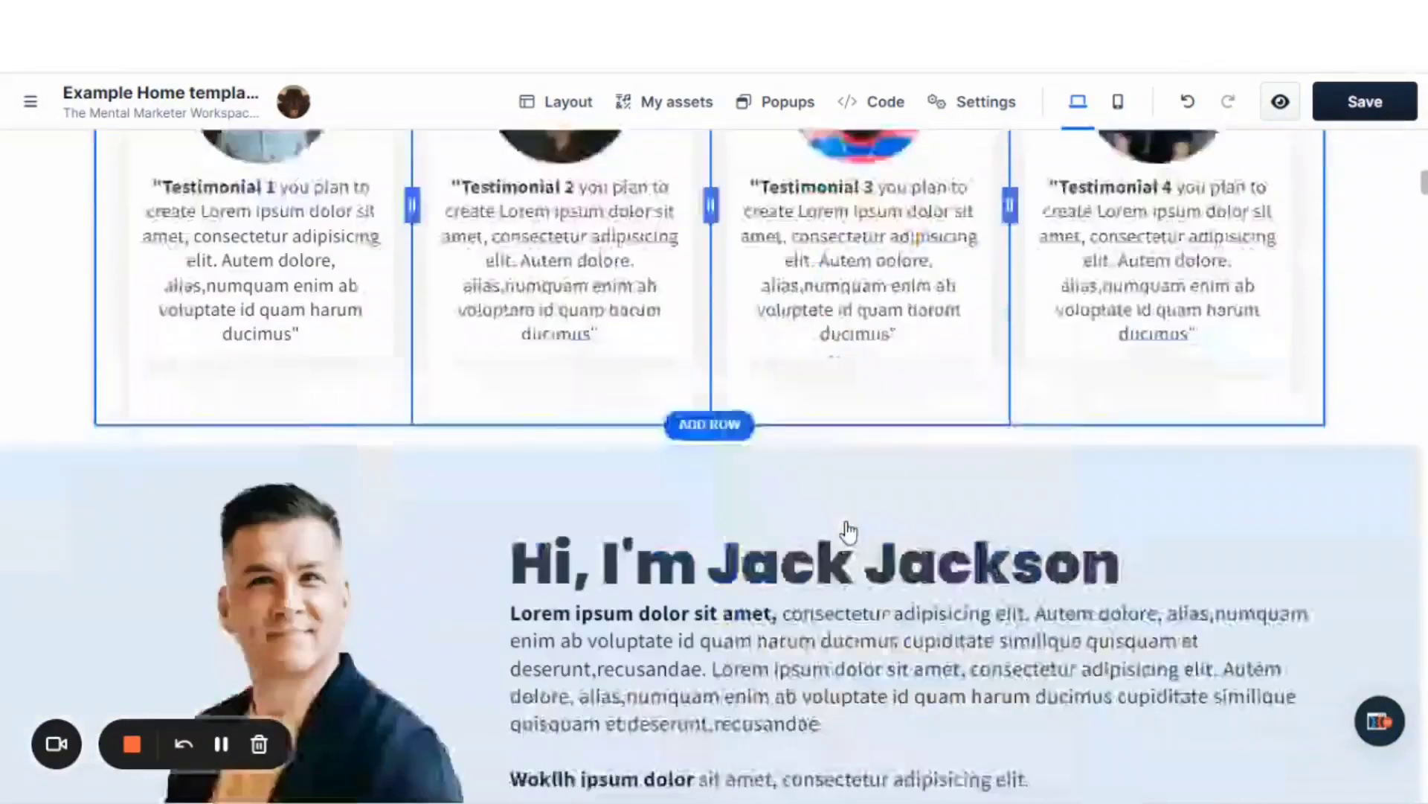
pyautogui.scroll(-15, 849, 530)
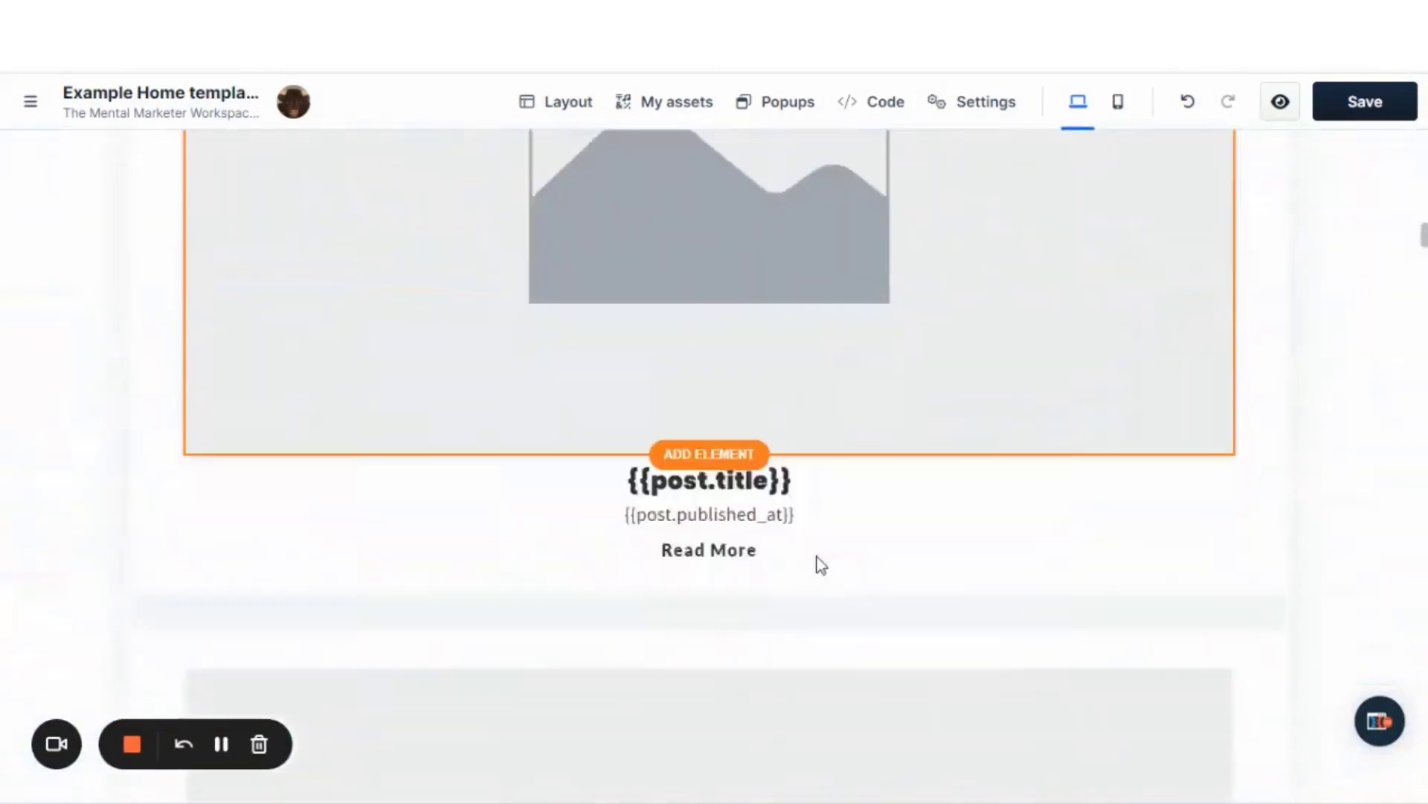
pyautogui.scroll(15, 821, 564)
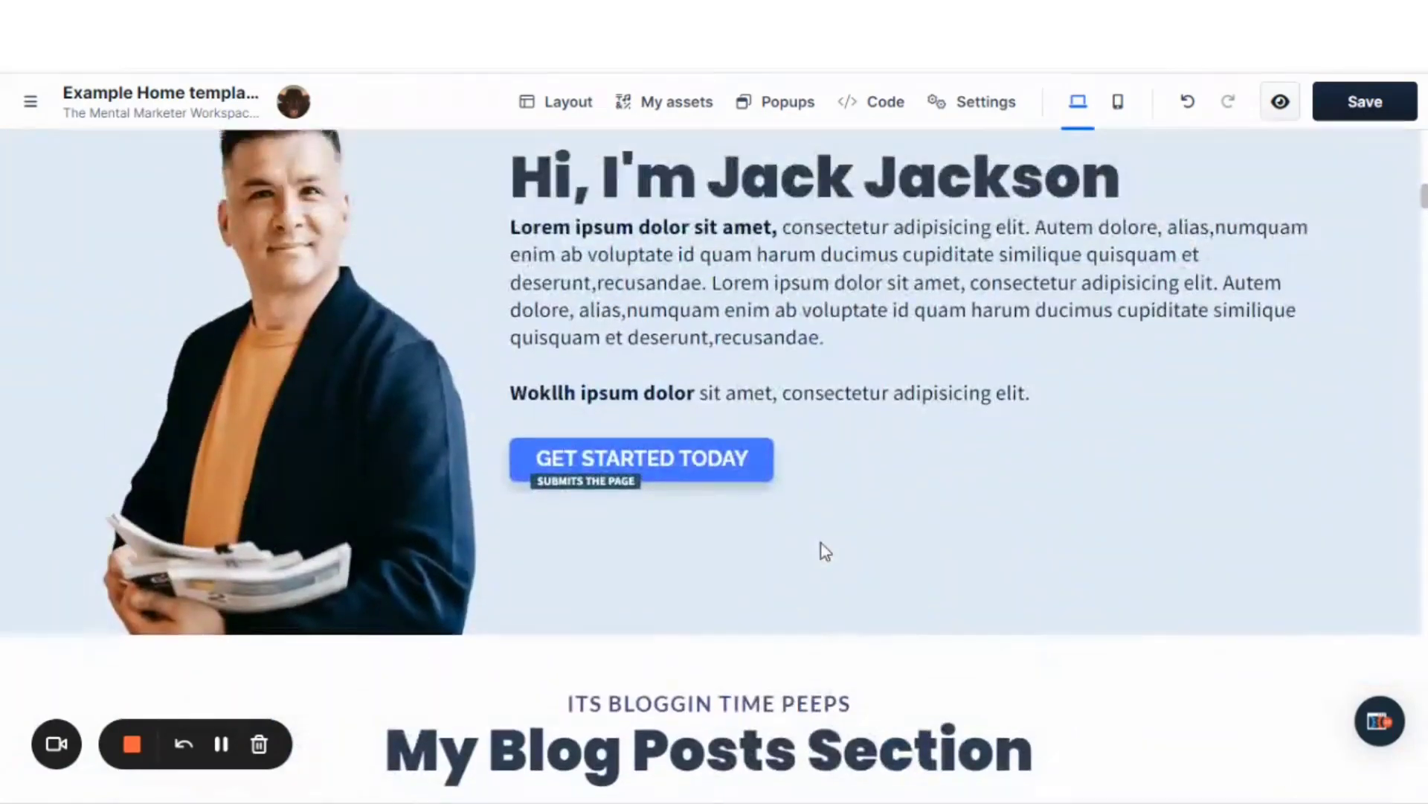
pyautogui.scroll(20, 820, 549)
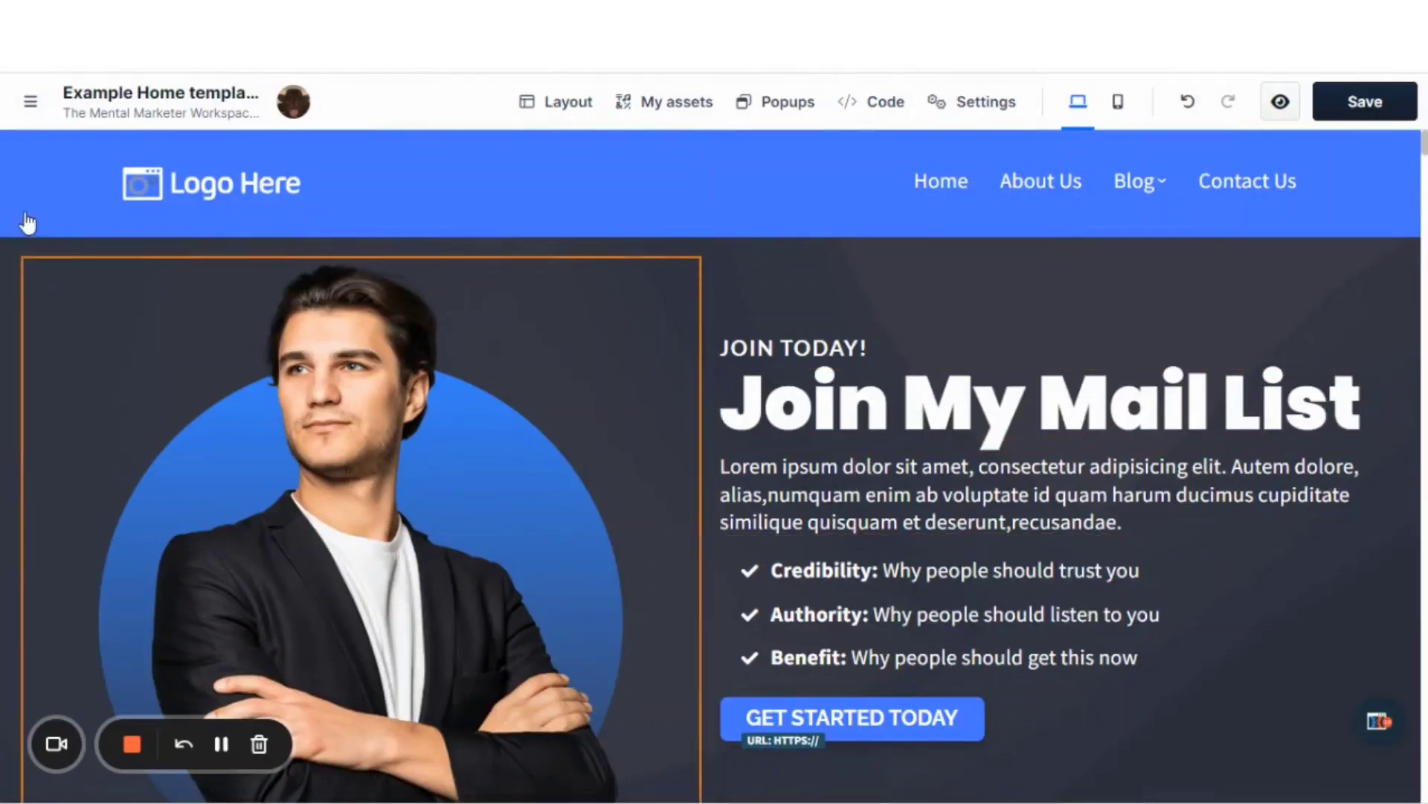
pyautogui.click(30, 101)
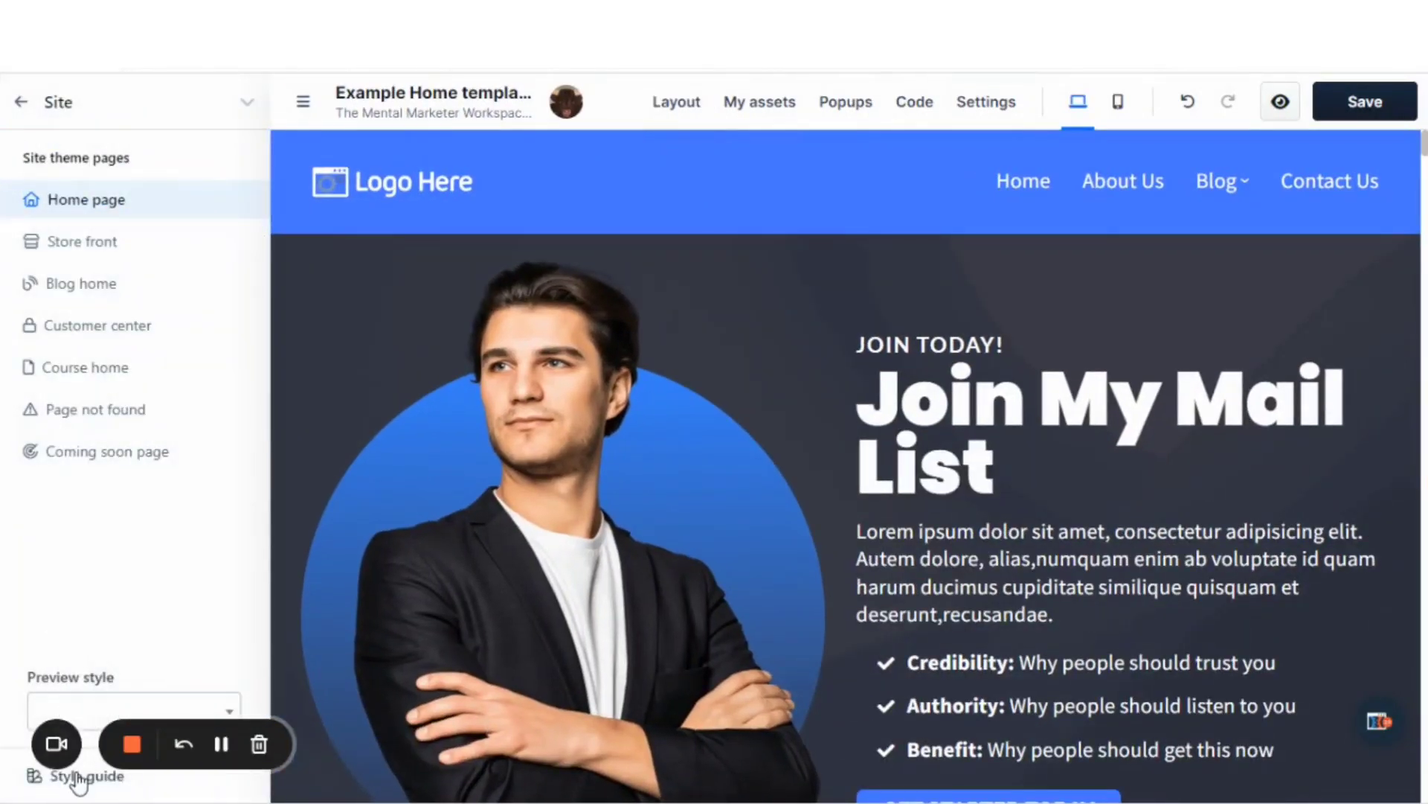
pyautogui.click(78, 777)
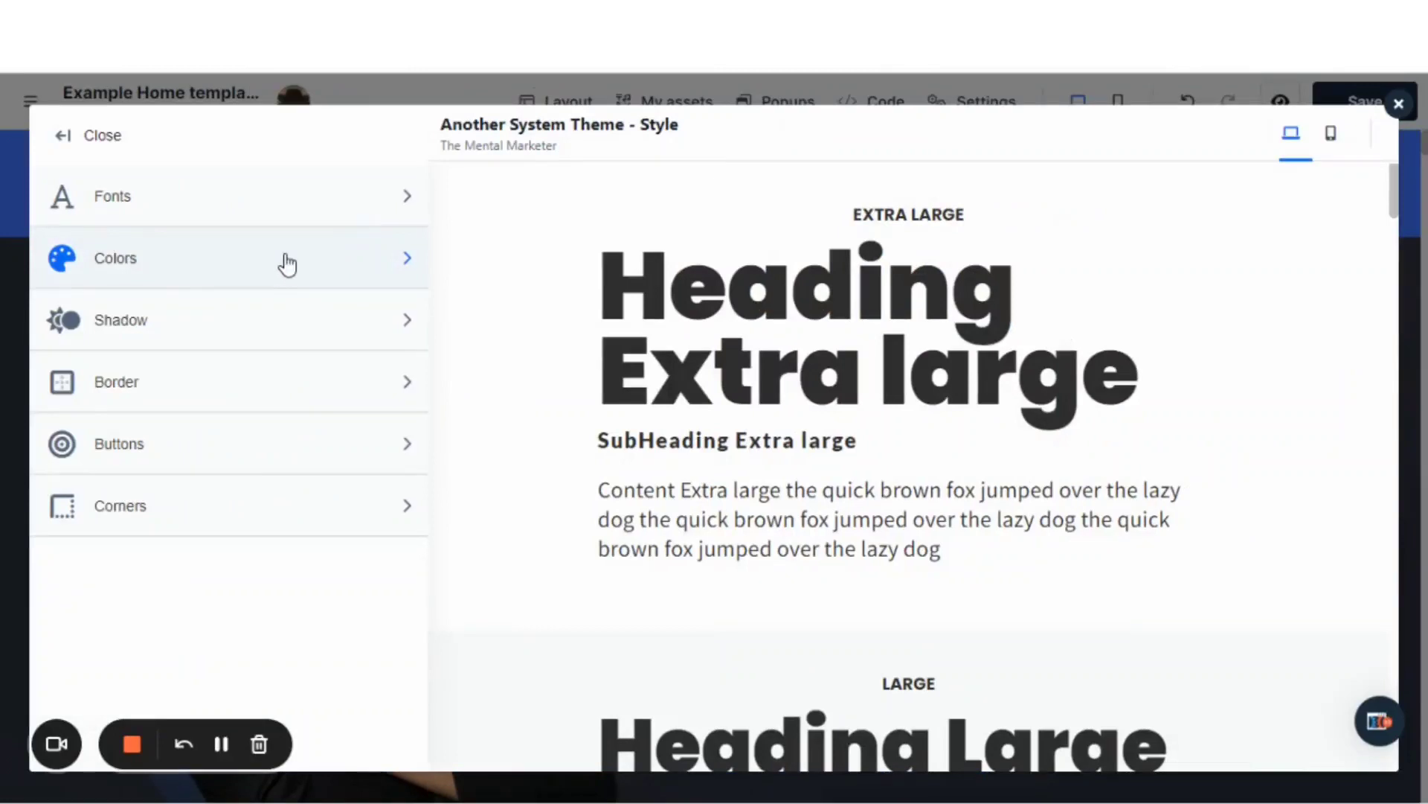
pyautogui.click(287, 265)
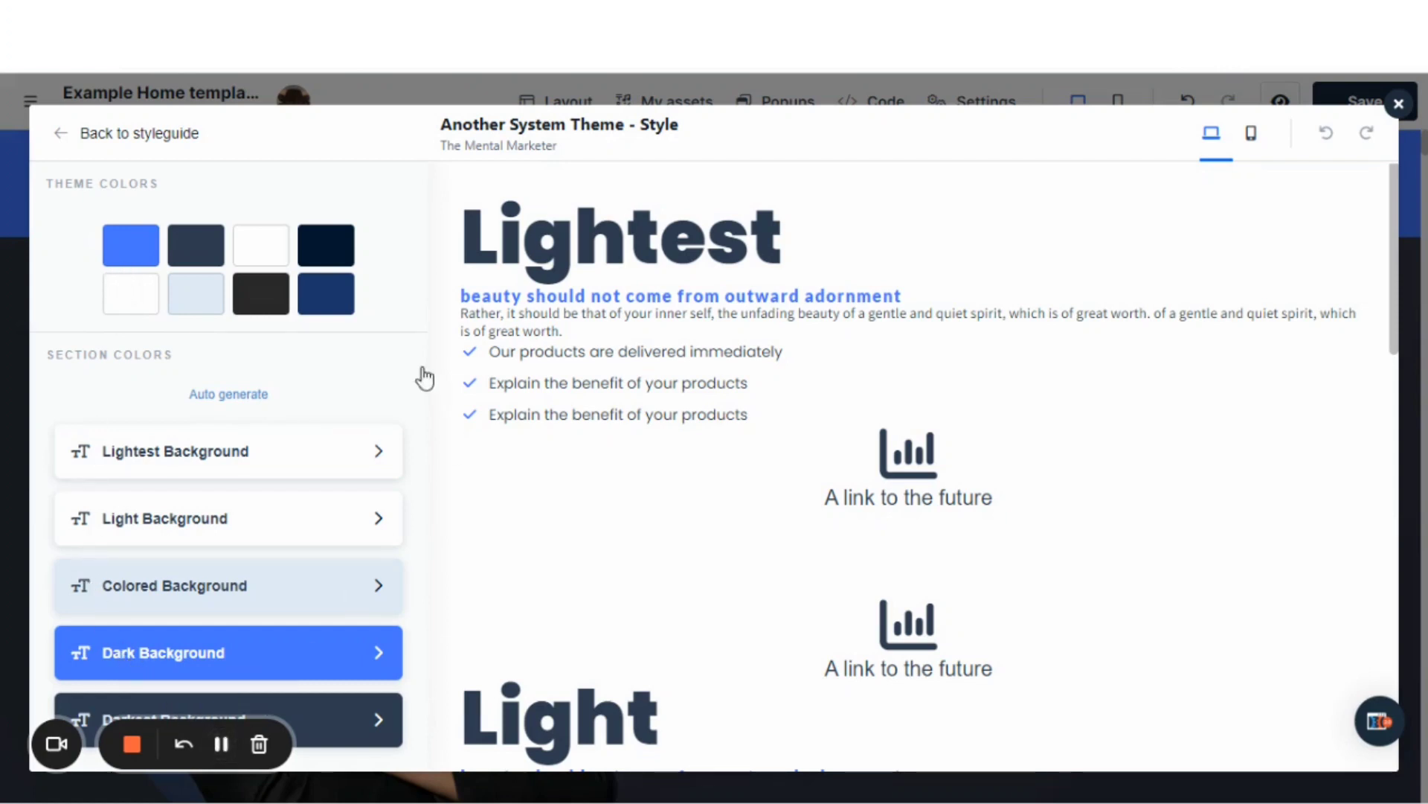
# Change the blue theme color to a lime green, about #a2c031, and update the style guide.
pyautogui.click(129, 246)
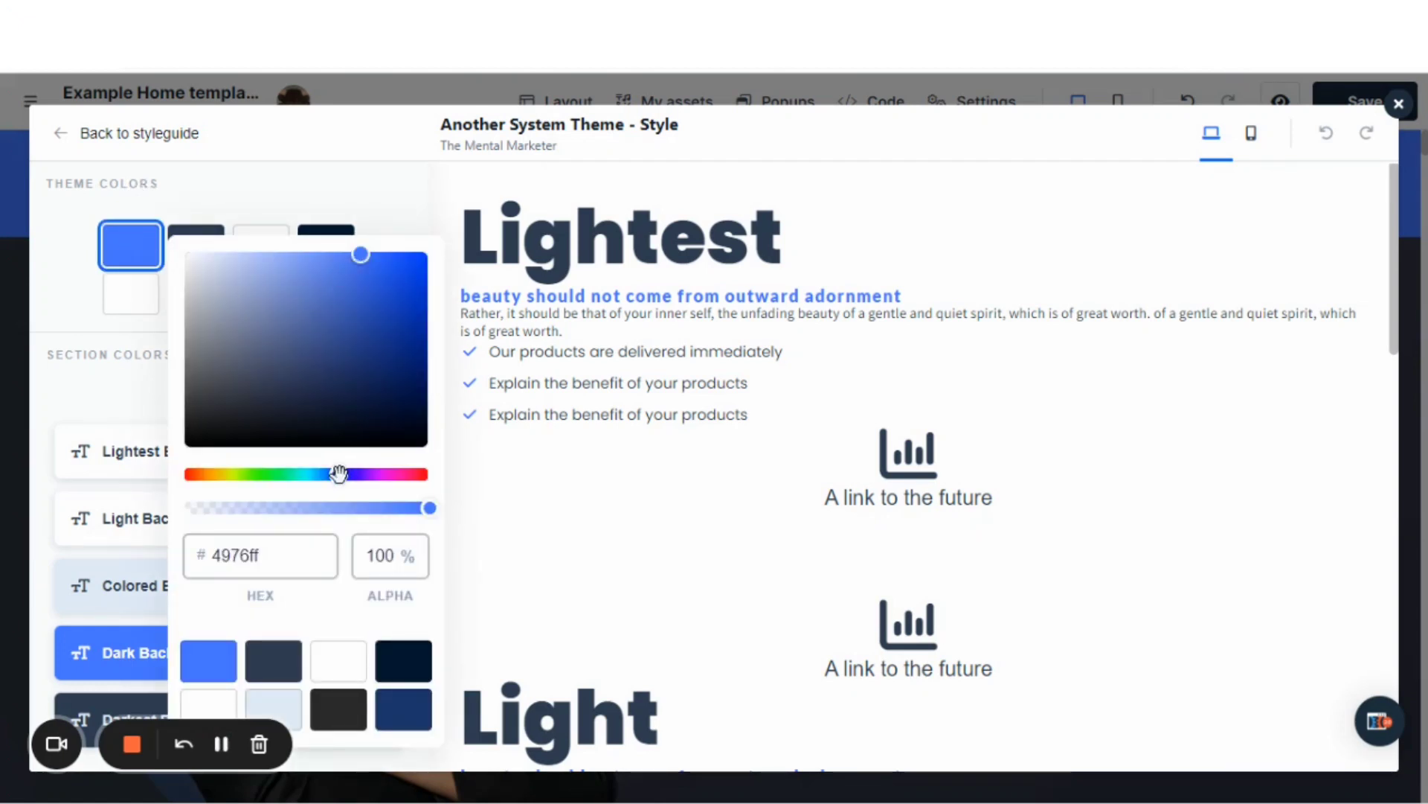
pyautogui.moveTo(339, 475); pyautogui.dragTo(305, 477)
pyautogui.moveTo(361, 255); pyautogui.dragTo(337, 318)
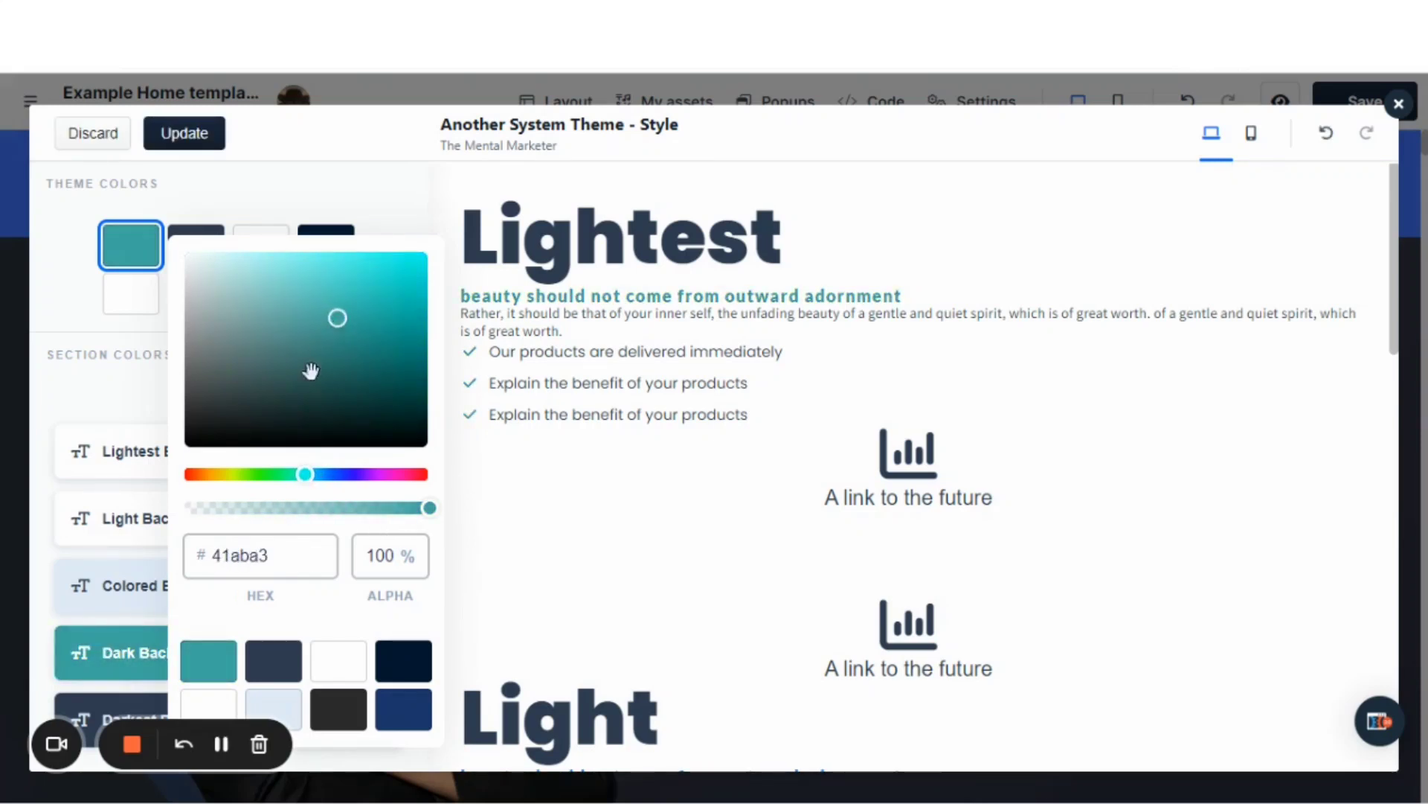
pyautogui.moveTo(306, 477); pyautogui.dragTo(324, 480)
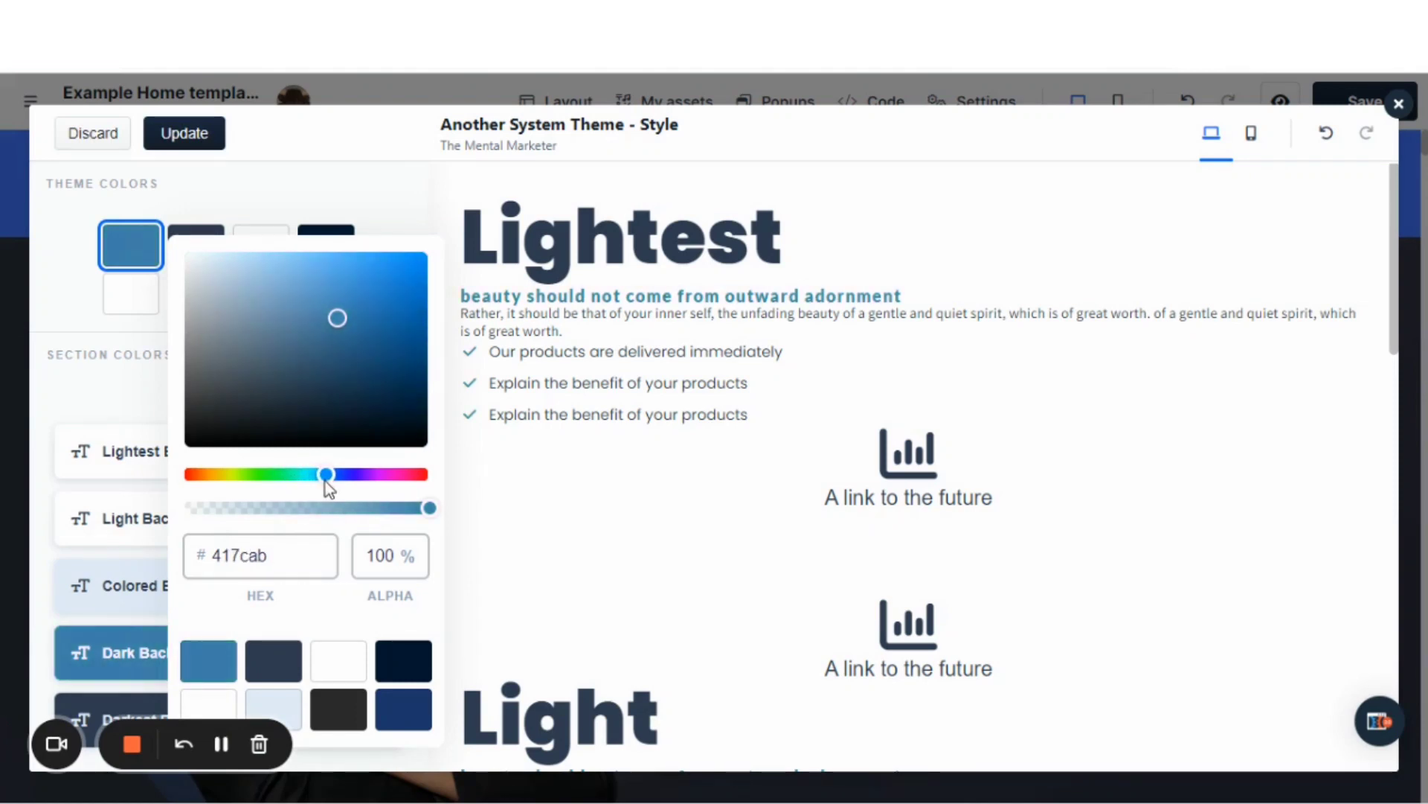
pyautogui.moveTo(338, 321); pyautogui.dragTo(276, 355)
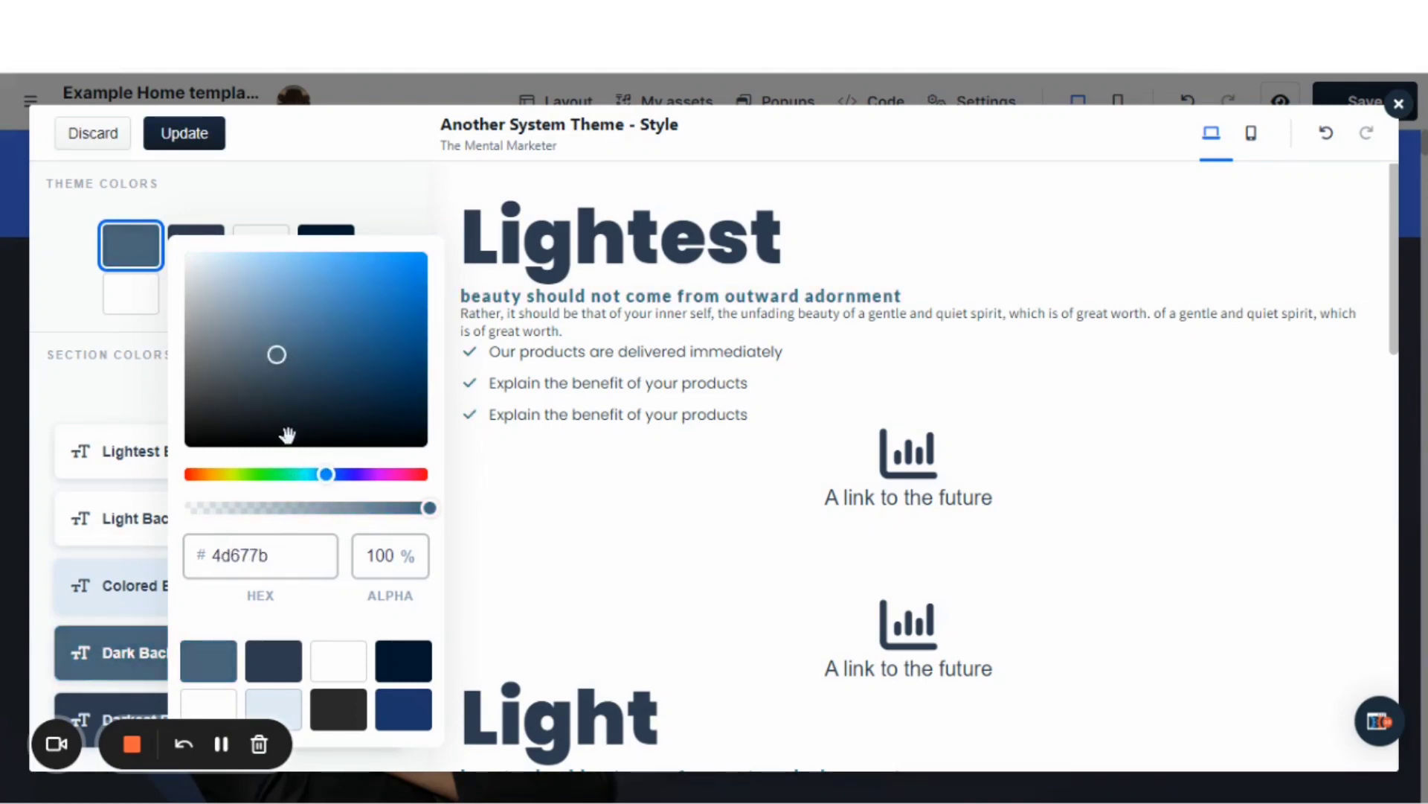
pyautogui.moveTo(326, 477); pyautogui.dragTo(236, 483)
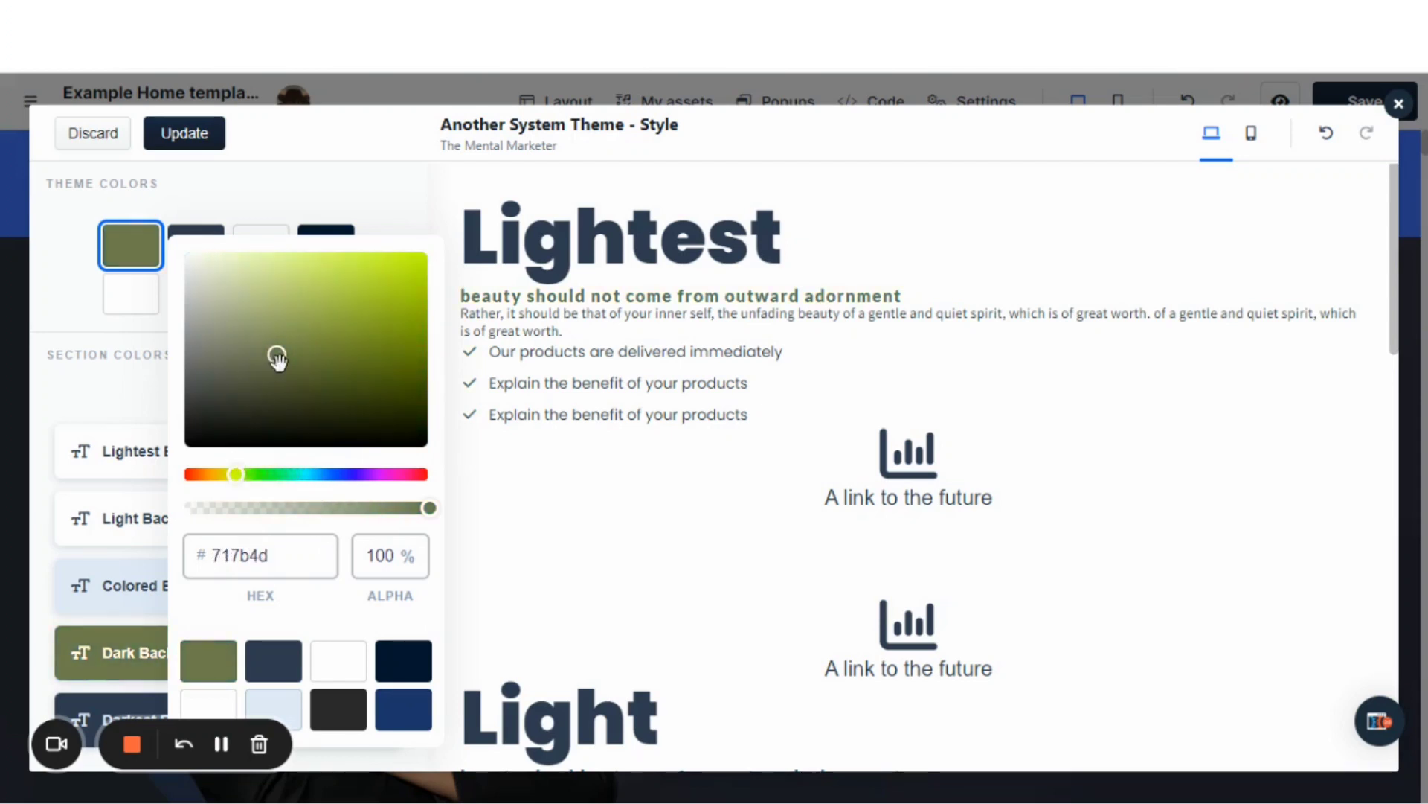
pyautogui.moveTo(277, 360); pyautogui.dragTo(367, 302)
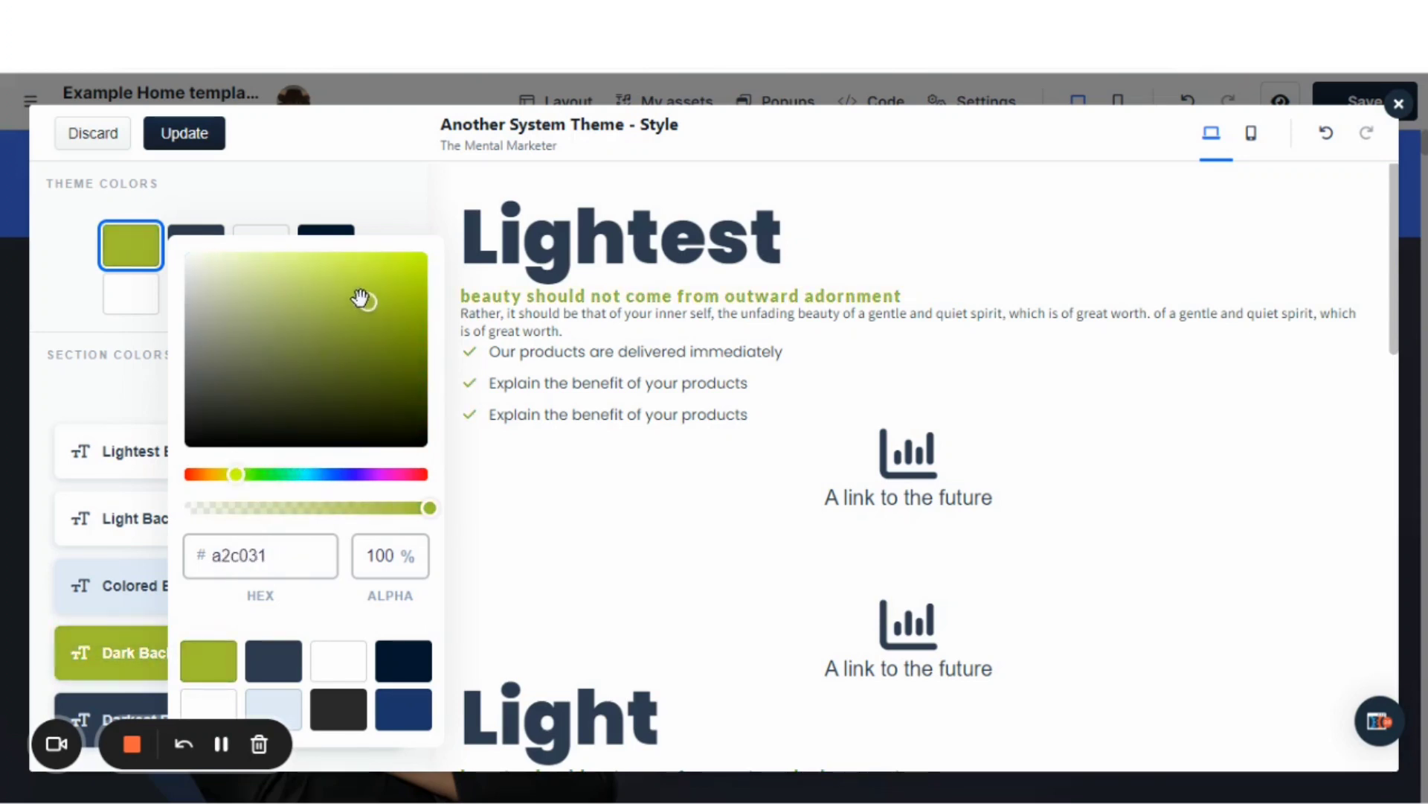
pyautogui.click(561, 494)
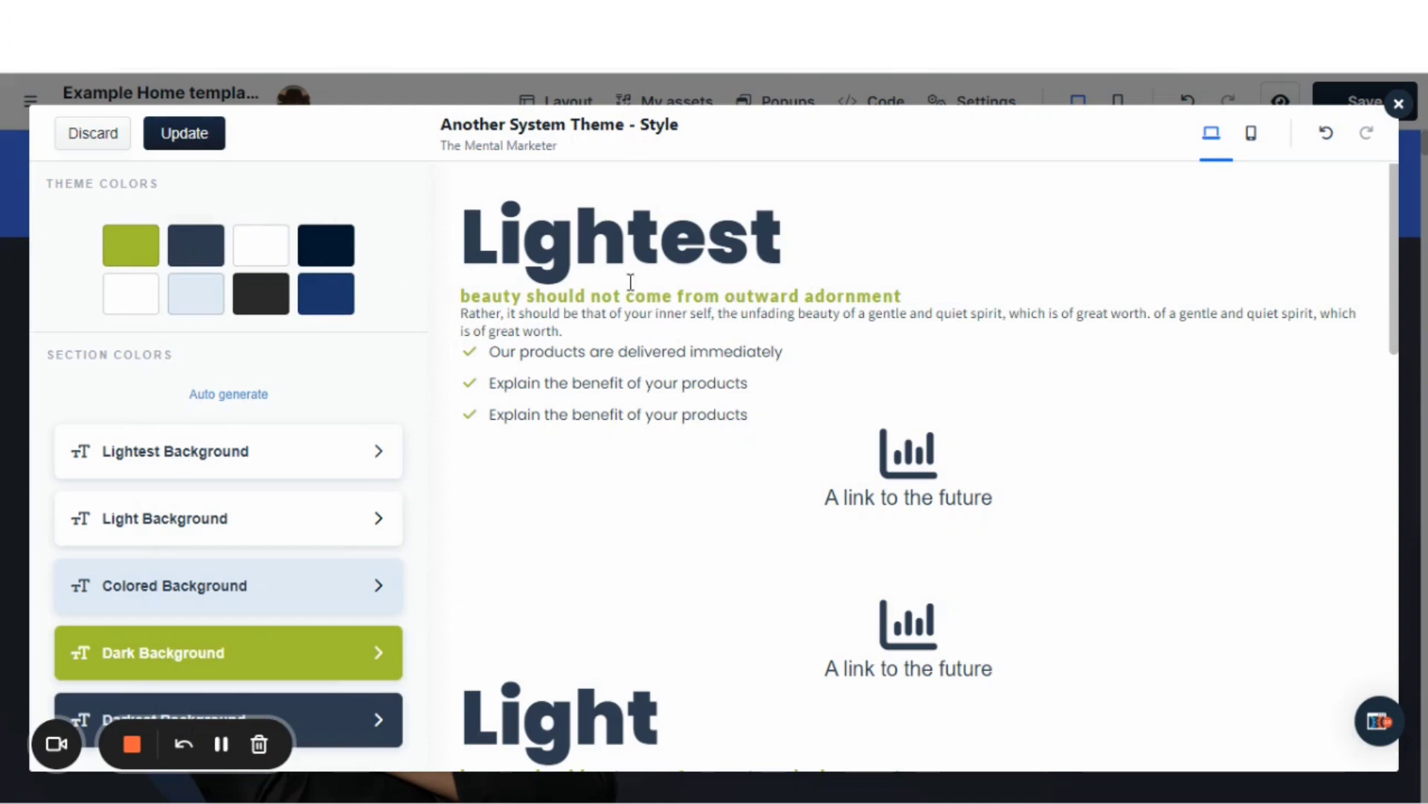
pyautogui.click(171, 138)
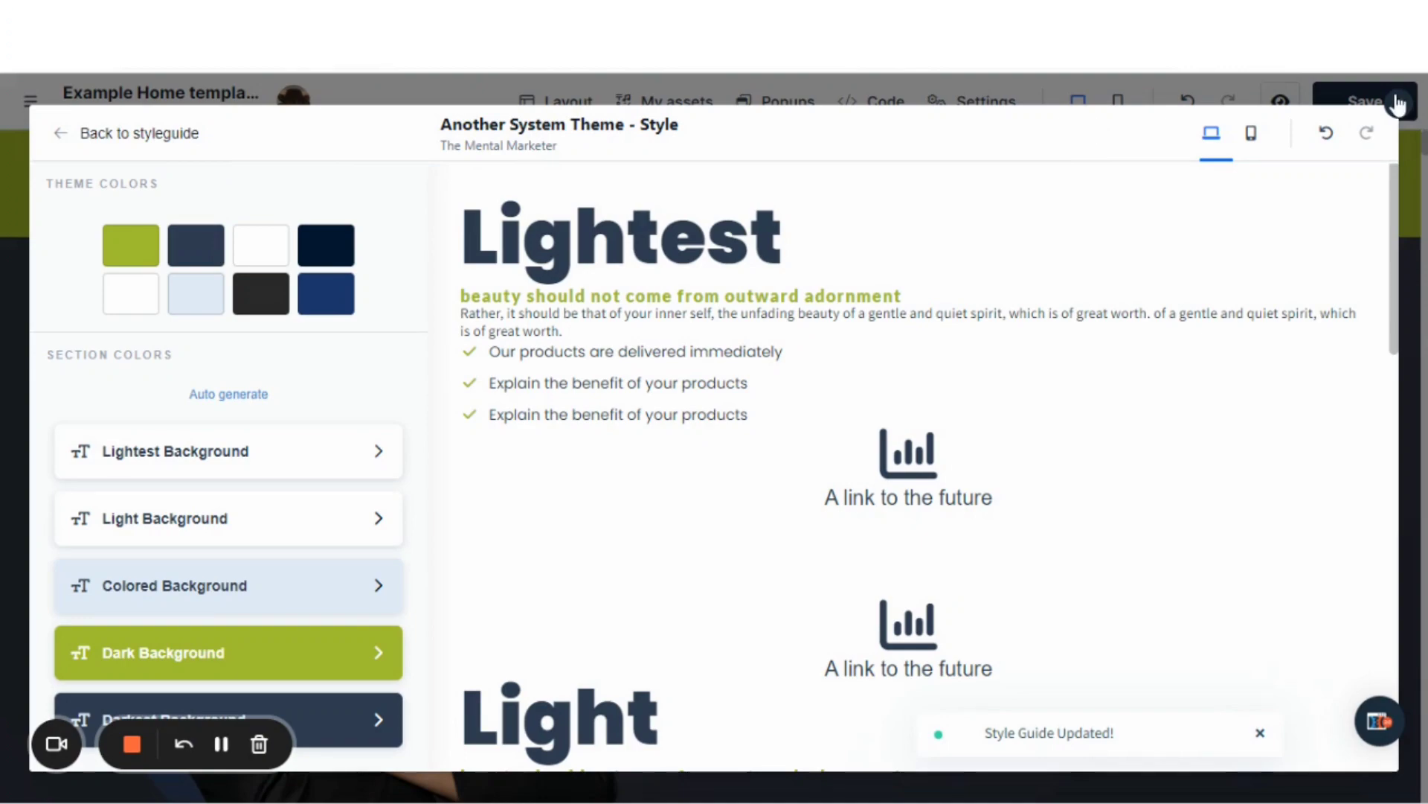
# Close the style guide and check the changed theme color on the home page's buttons and sections.
pyautogui.click(1399, 104)
pyautogui.scroll(-7, 749, 408)
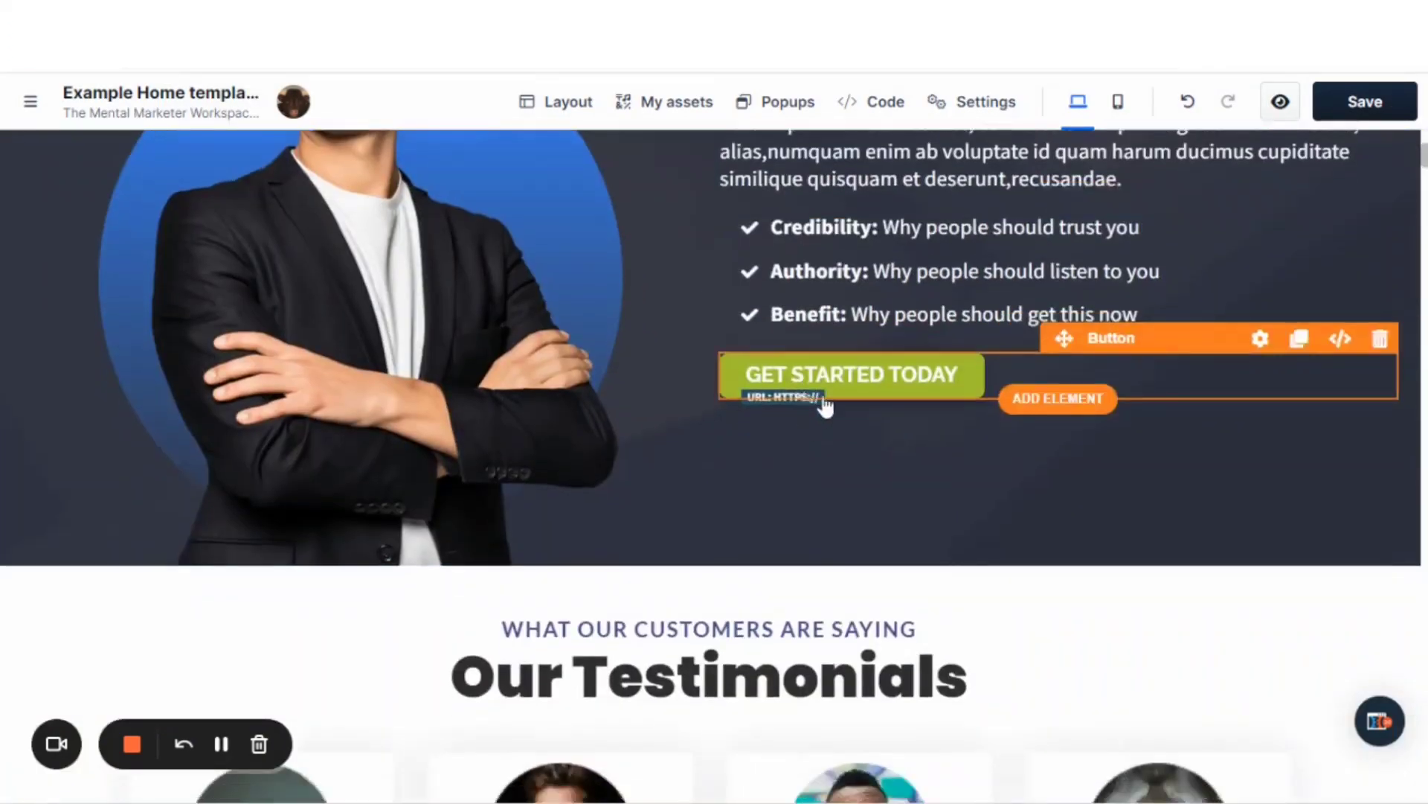
pyautogui.scroll(-10, 826, 409)
pyautogui.scroll(3, 816, 425)
pyautogui.scroll(-2, 814, 422)
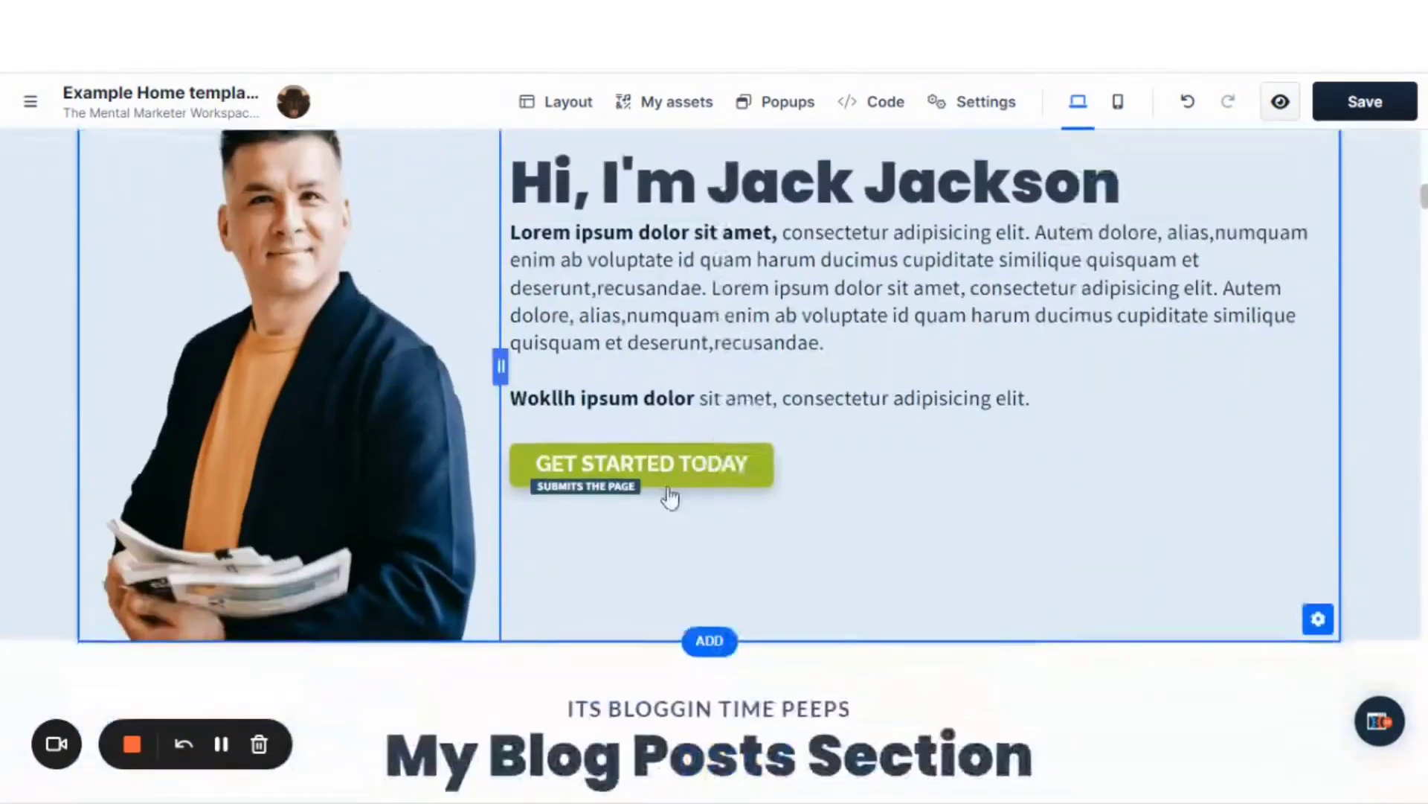
# Look over the home page from the introduction section up to the header to review where the theme color appears.
pyautogui.scroll(3, 654, 417)
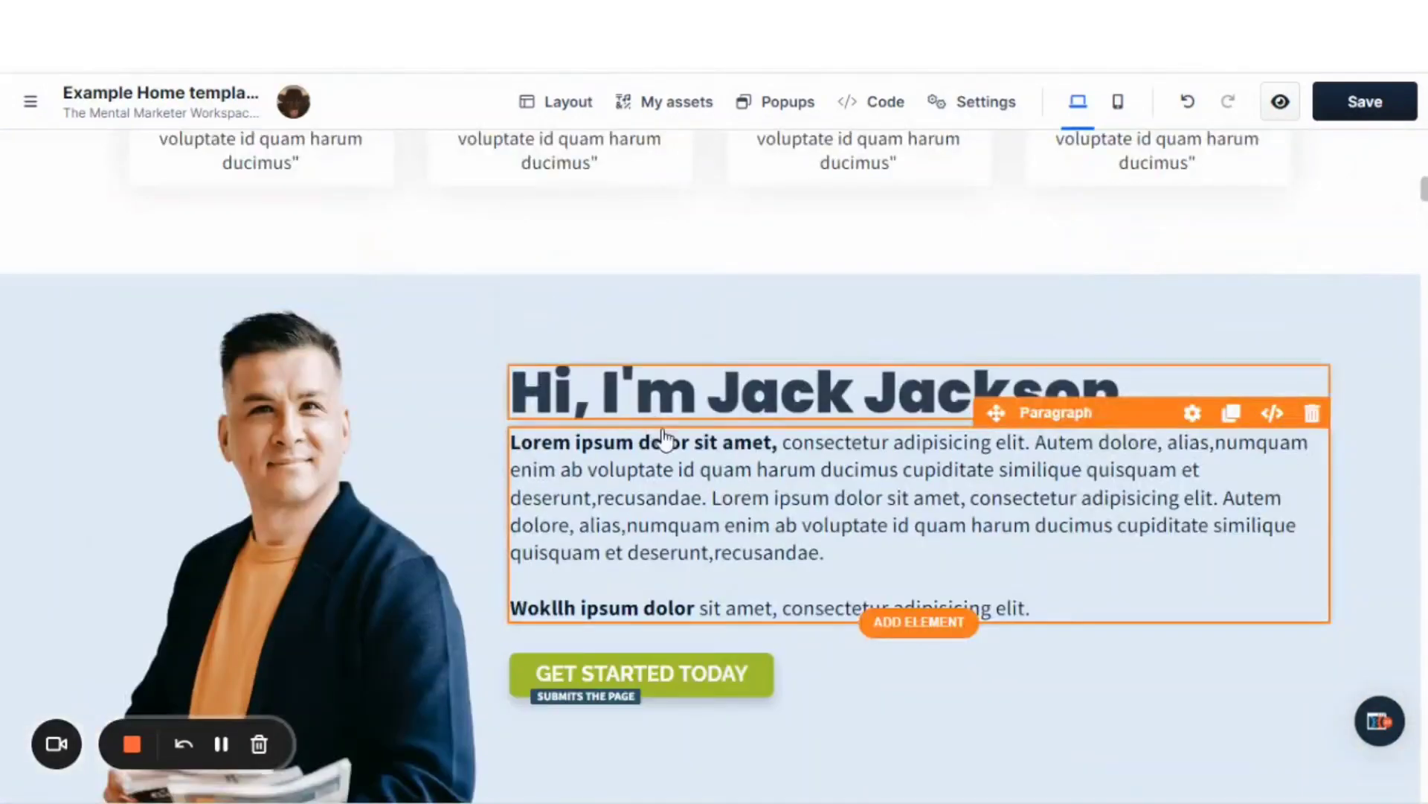
pyautogui.scroll(-2, 671, 440)
pyautogui.scroll(-2, 670, 440)
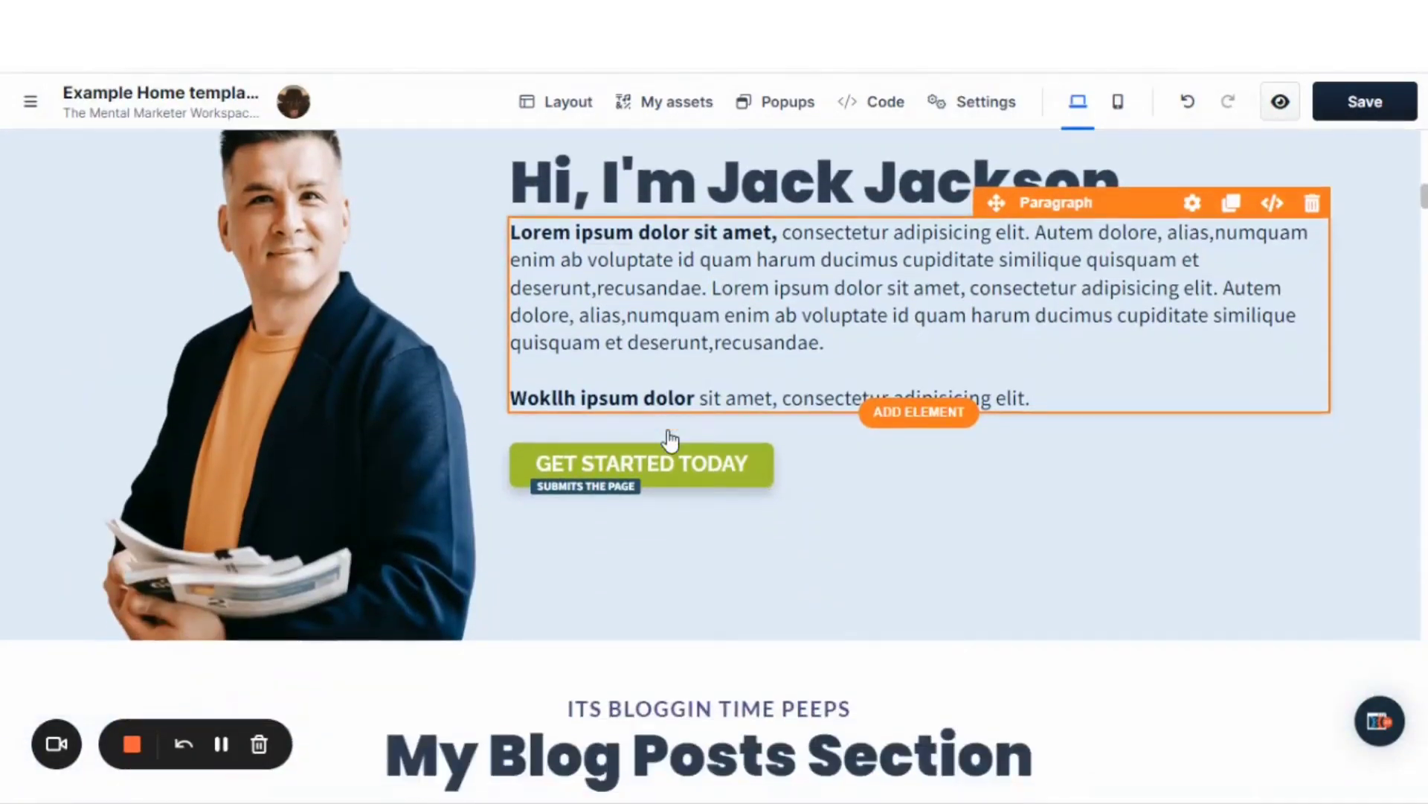
pyautogui.scroll(5, 671, 440)
pyautogui.scroll(10, 670, 441)
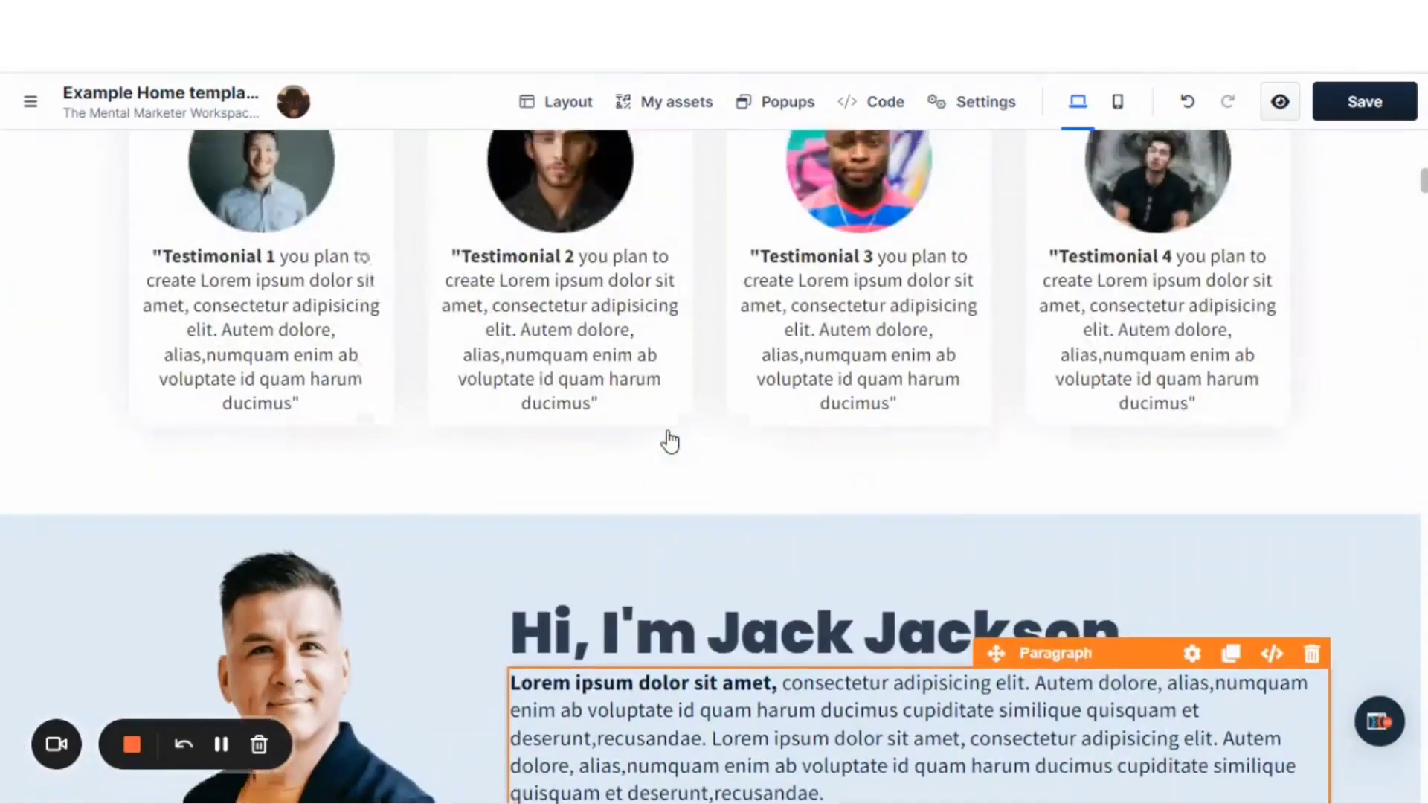
pyautogui.scroll(8, 671, 440)
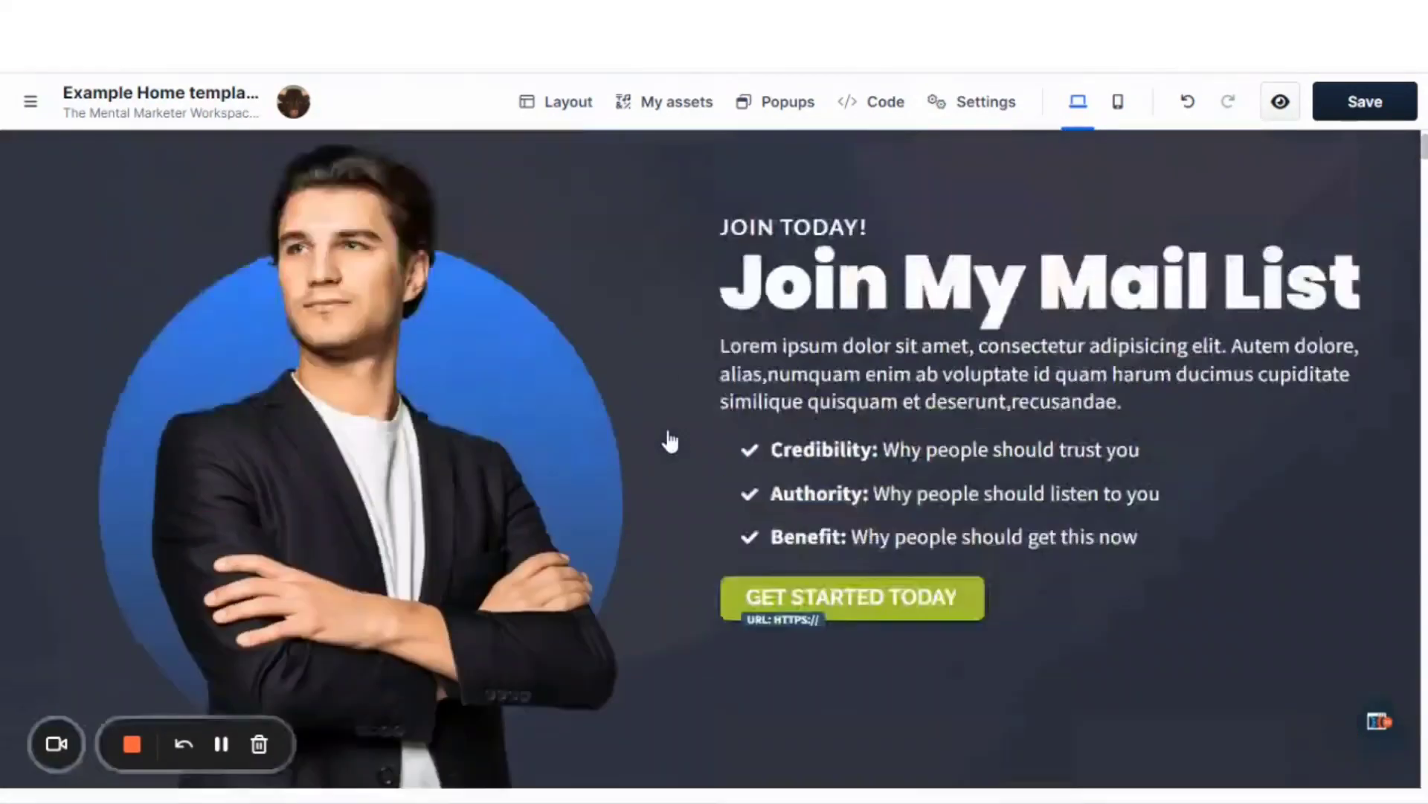
pyautogui.scroll(-2, 670, 441)
pyautogui.scroll(2, 671, 441)
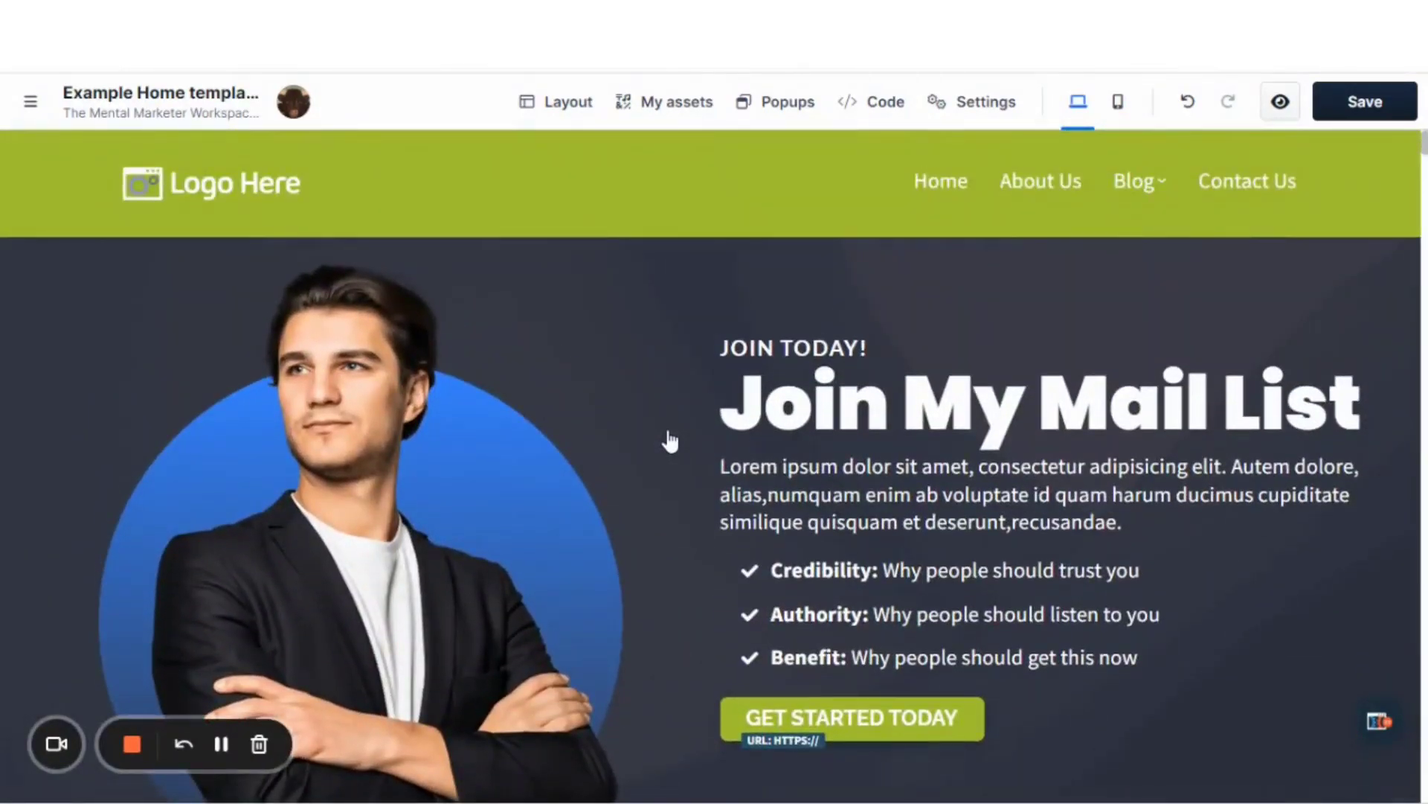
pyautogui.scroll(-3, 671, 441)
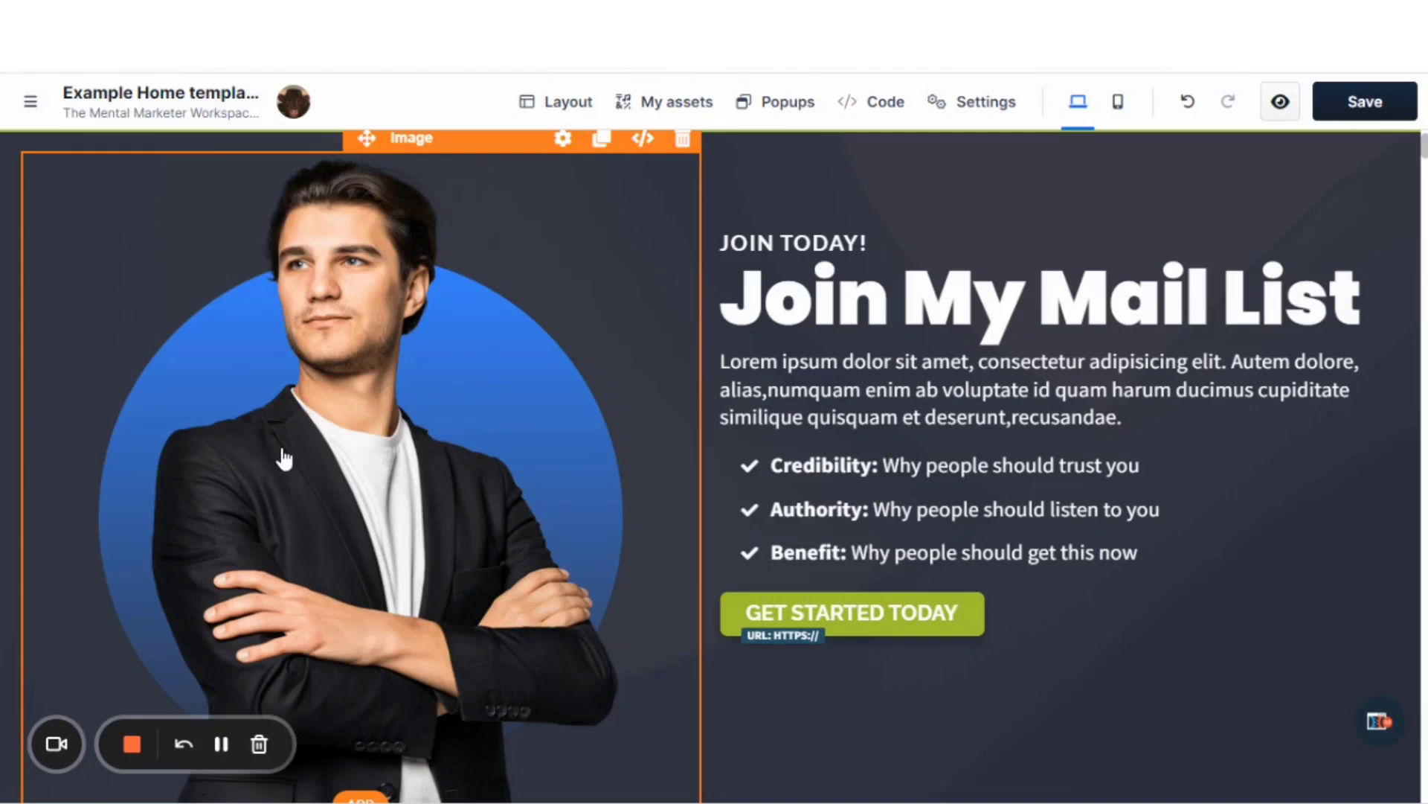
# Reopen the style guide, examine its color previews for the Lightest, Light, Colored and Dark section backgrounds, and close it.
pyautogui.click(33, 104)
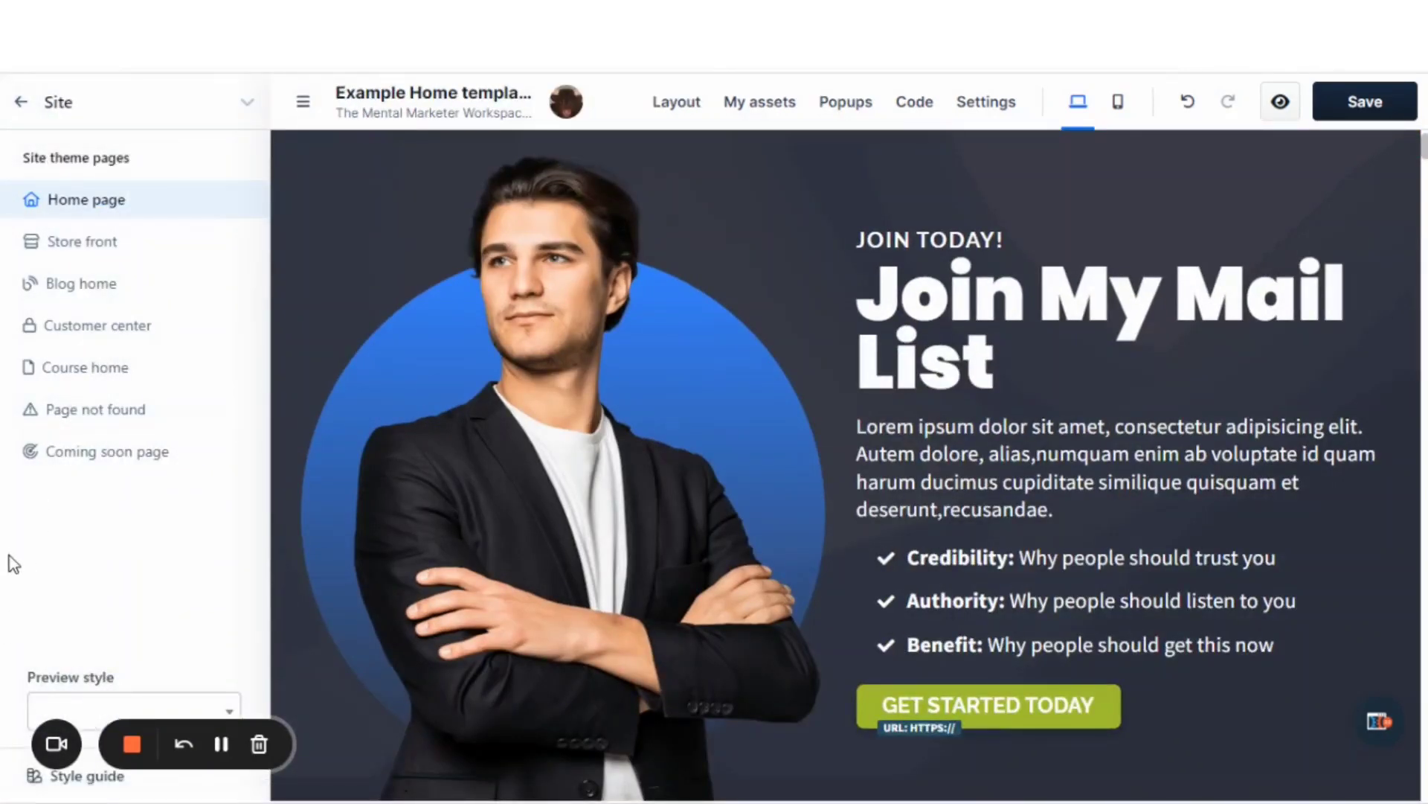
pyautogui.click(34, 778)
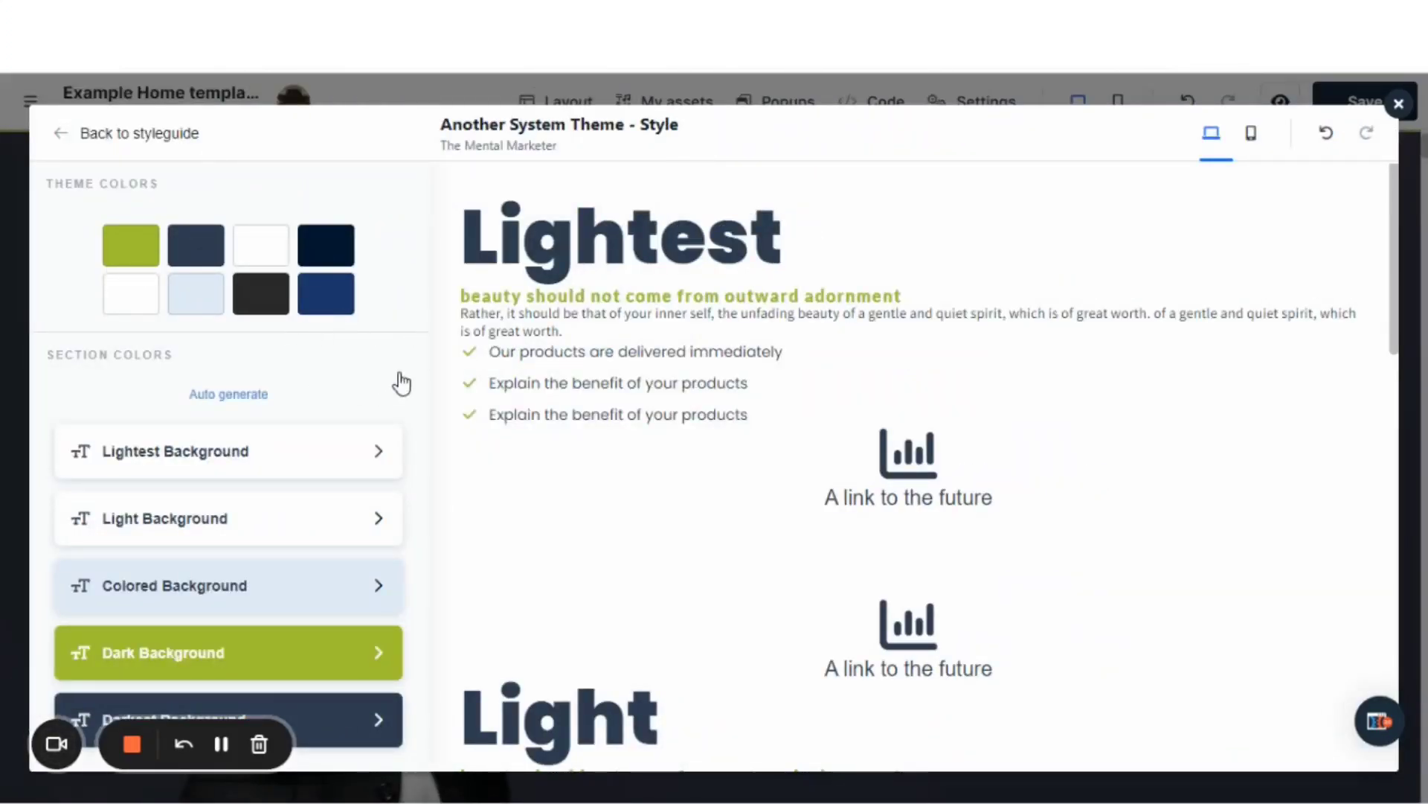
pyautogui.scroll(-2, 596, 404)
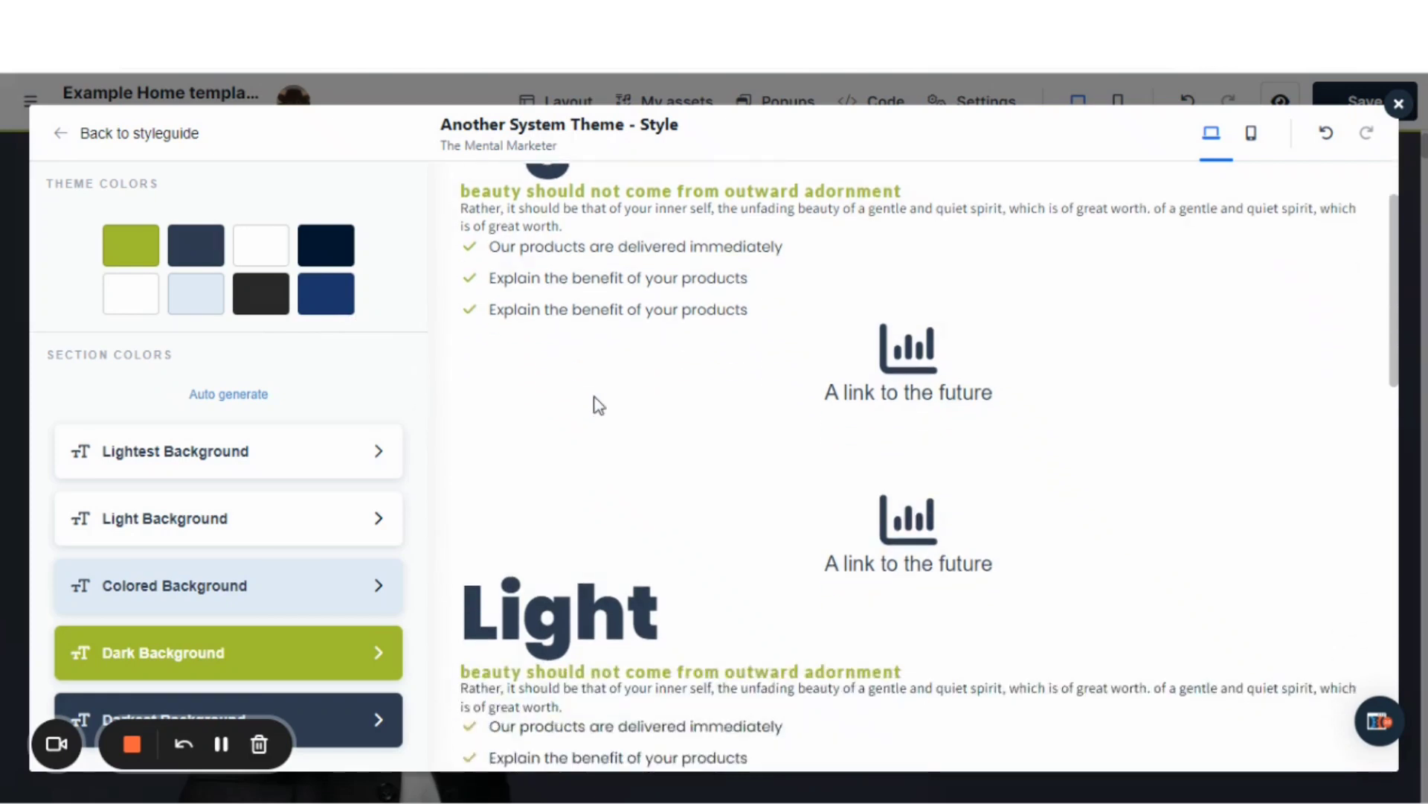
pyautogui.scroll(2, 596, 405)
pyautogui.scroll(-3, 606, 415)
pyautogui.scroll(-5, 606, 415)
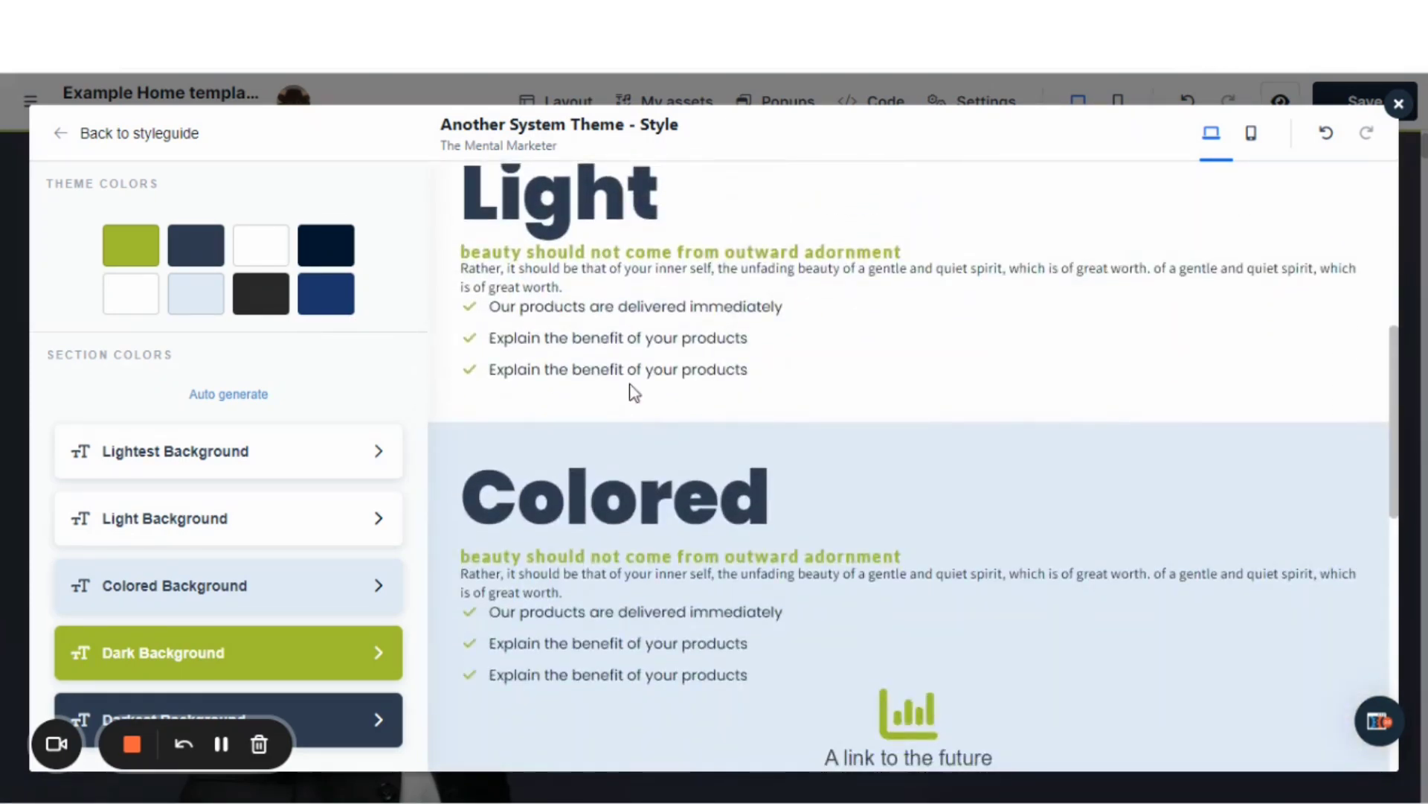
pyautogui.scroll(-8, 630, 387)
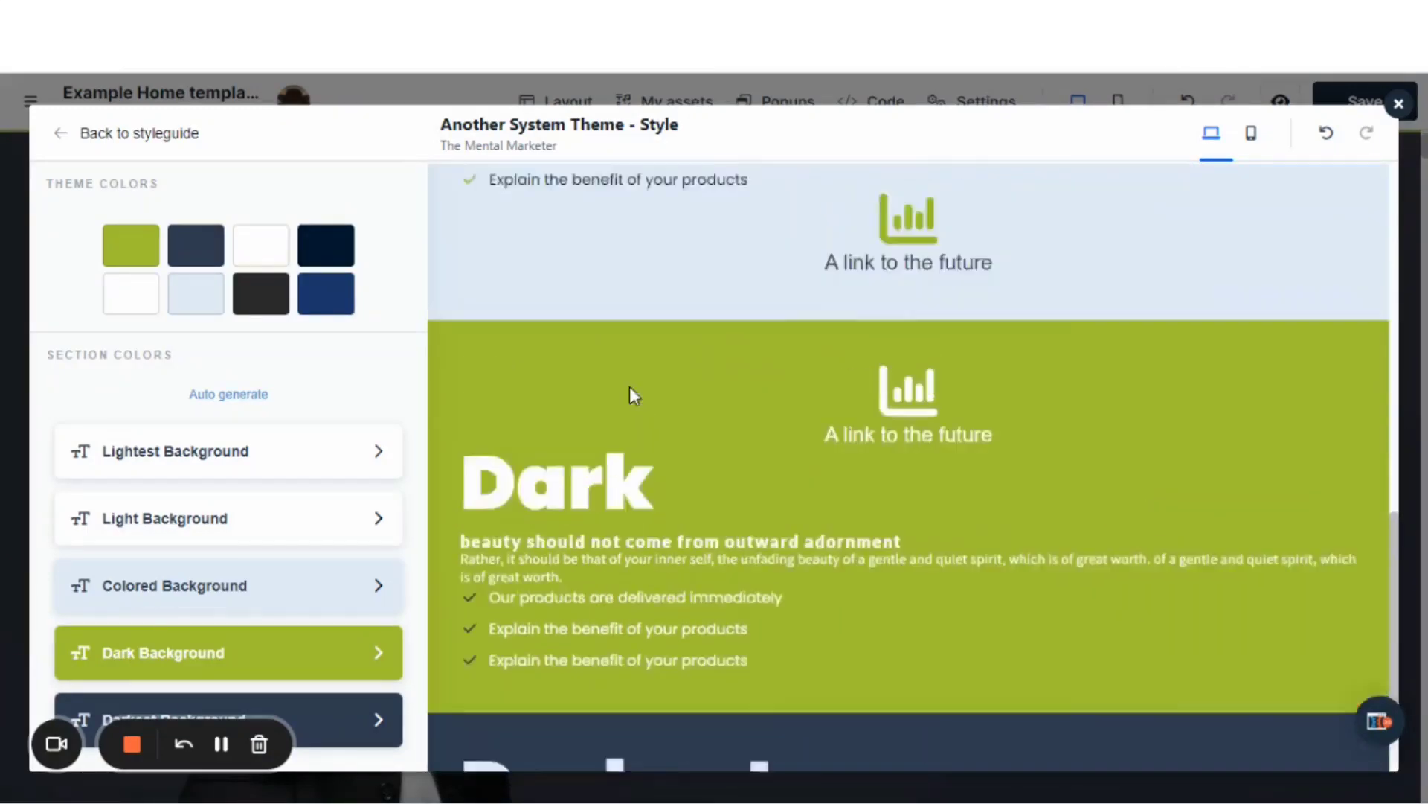
pyautogui.scroll(8, 630, 386)
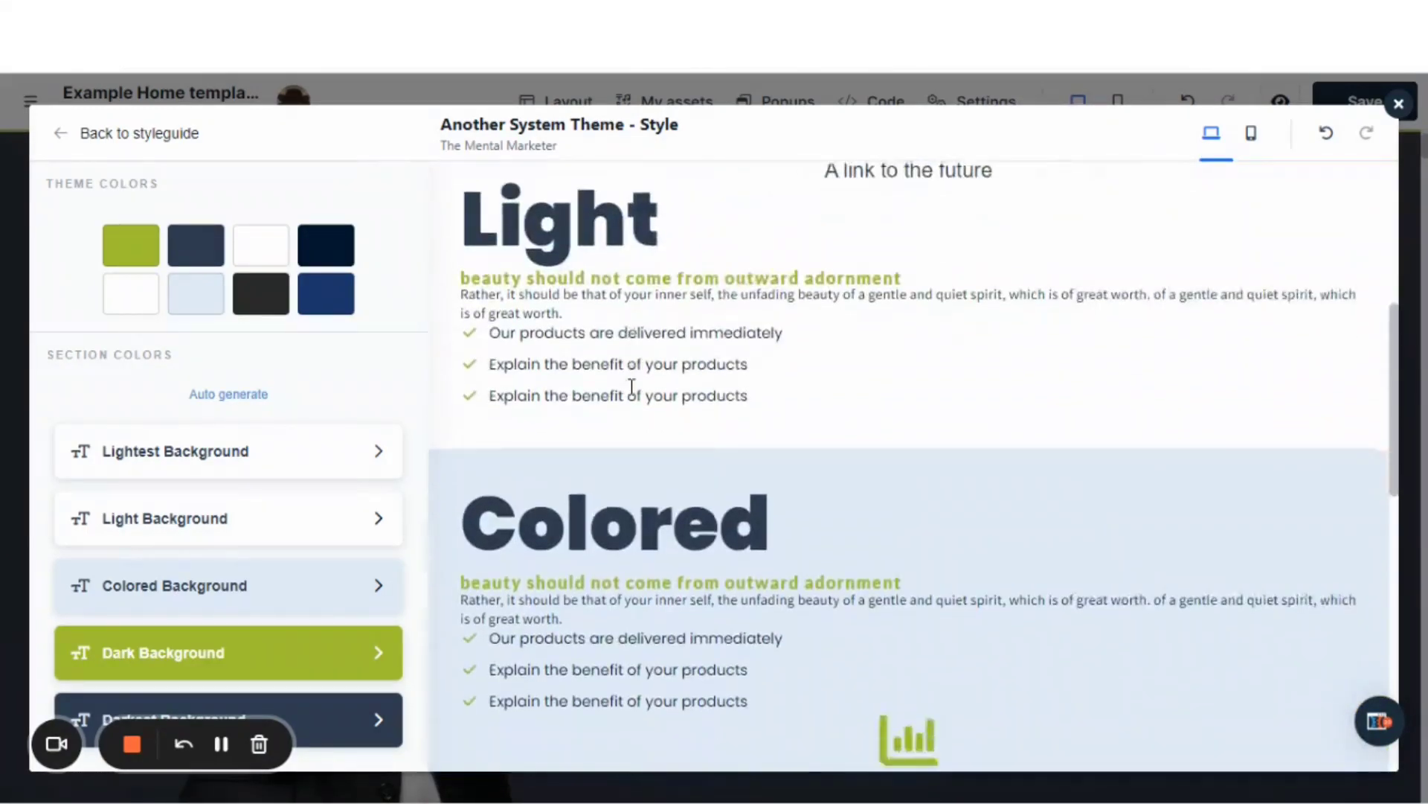
pyautogui.scroll(-4, 632, 386)
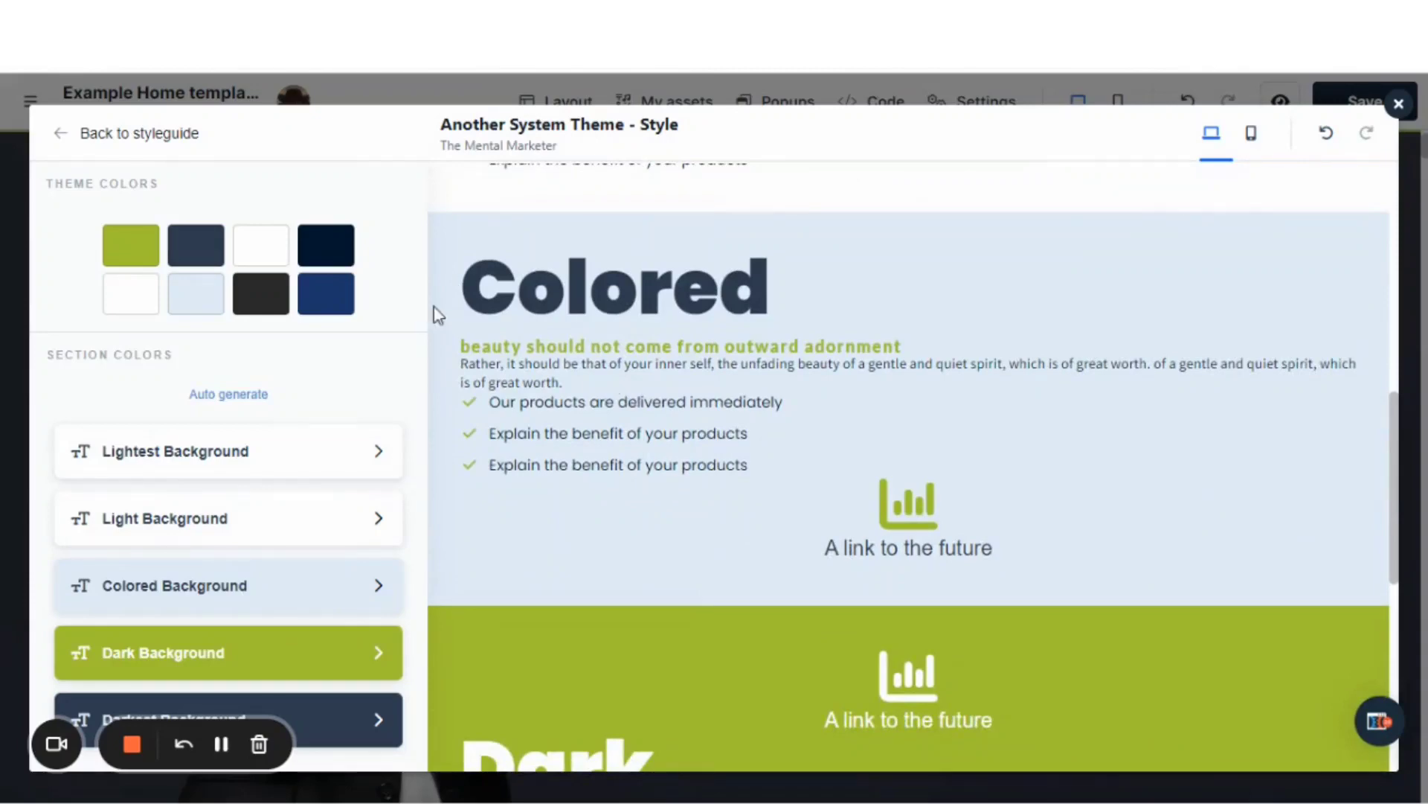
pyautogui.click(1399, 104)
# Set the section paint of the introduction section above the blog posts to Darkest Background.
pyautogui.scroll(-7, 840, 357)
pyautogui.scroll(-10, 848, 414)
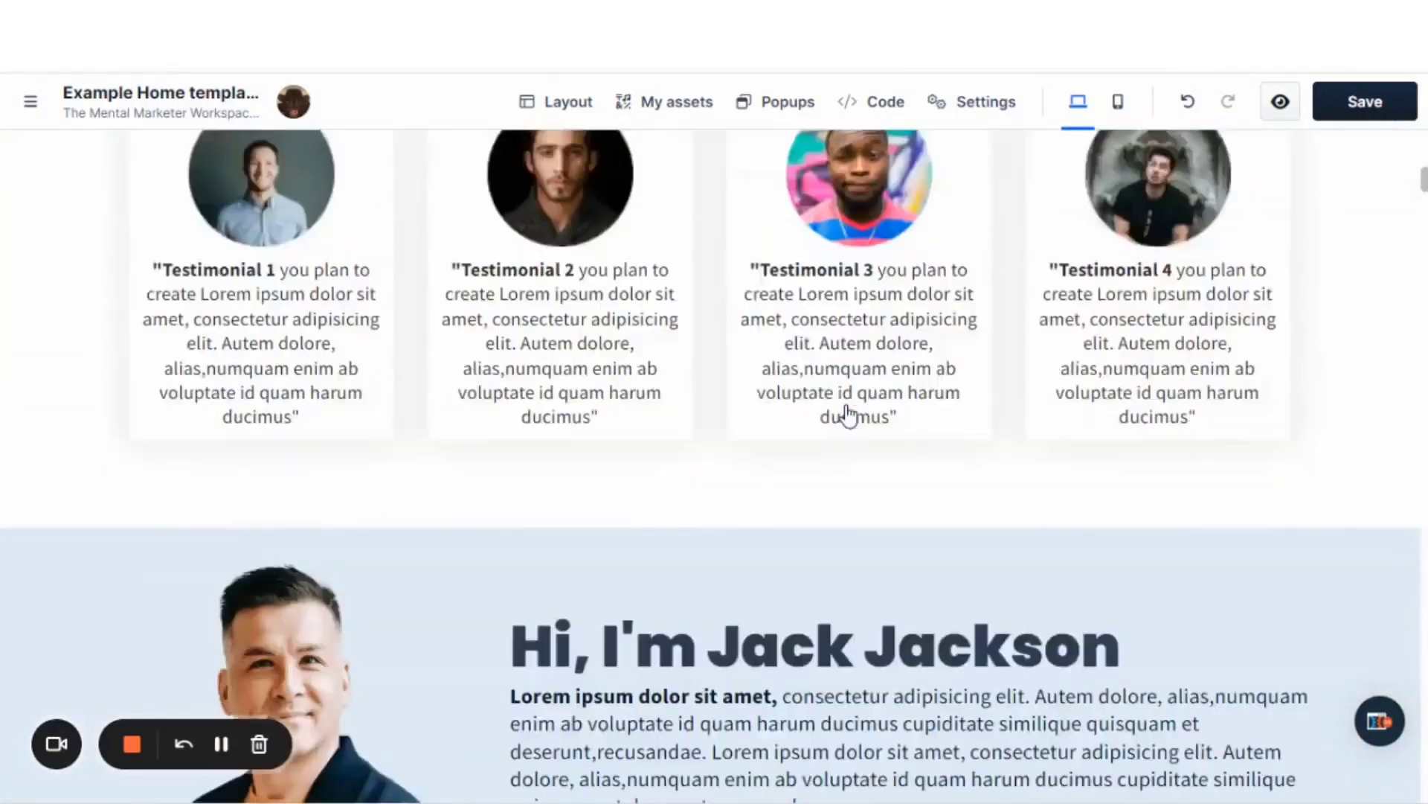
pyautogui.scroll(-2, 1194, 342)
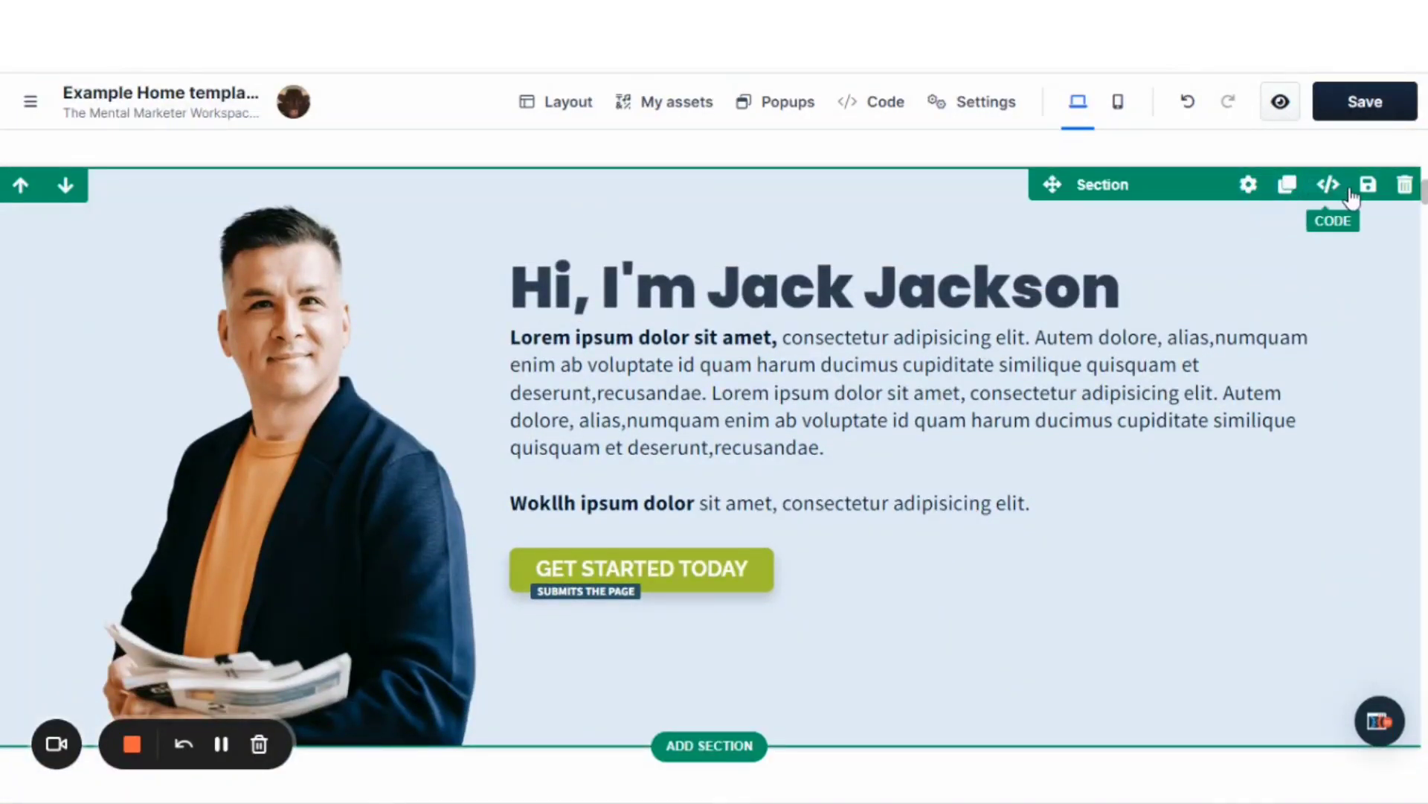
pyautogui.click(1250, 185)
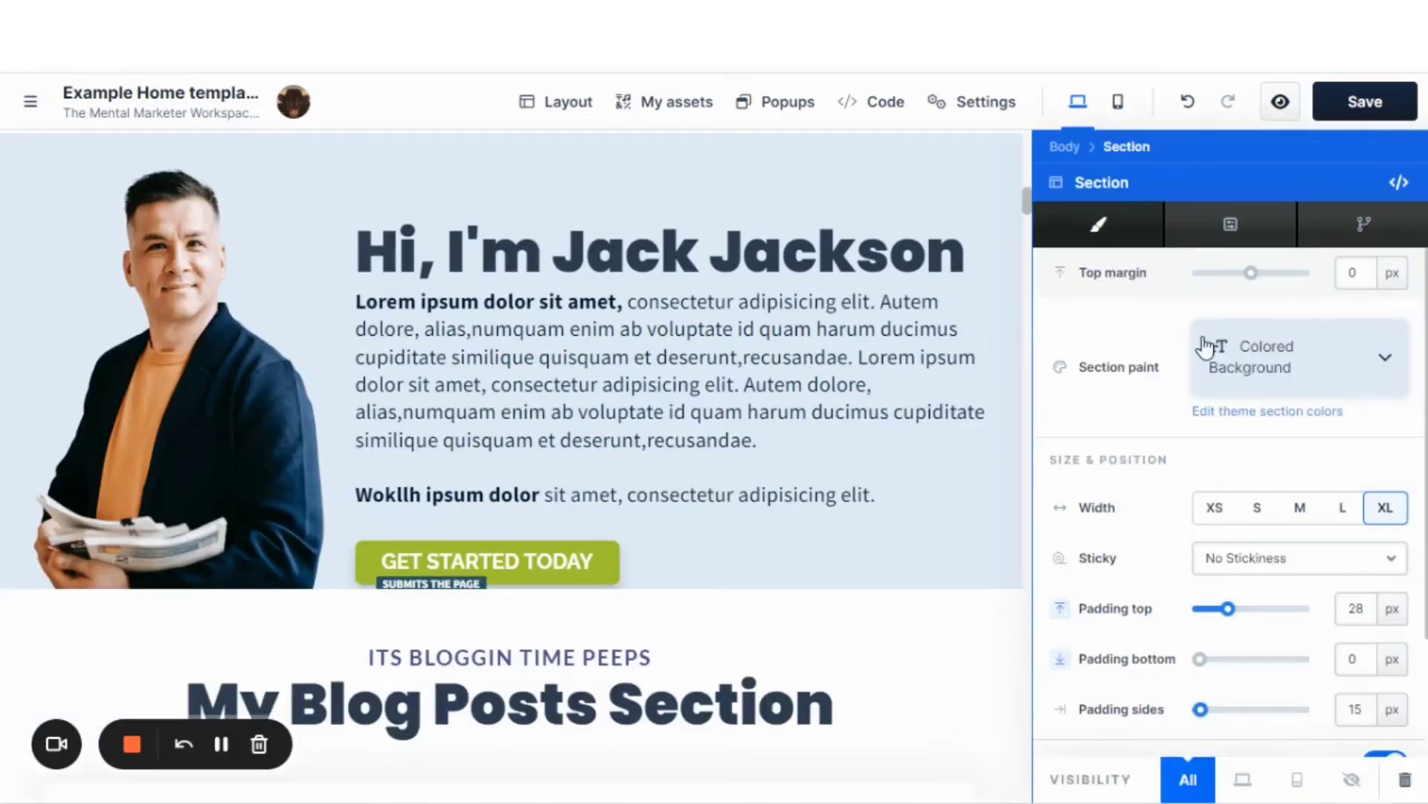
pyautogui.click(1325, 363)
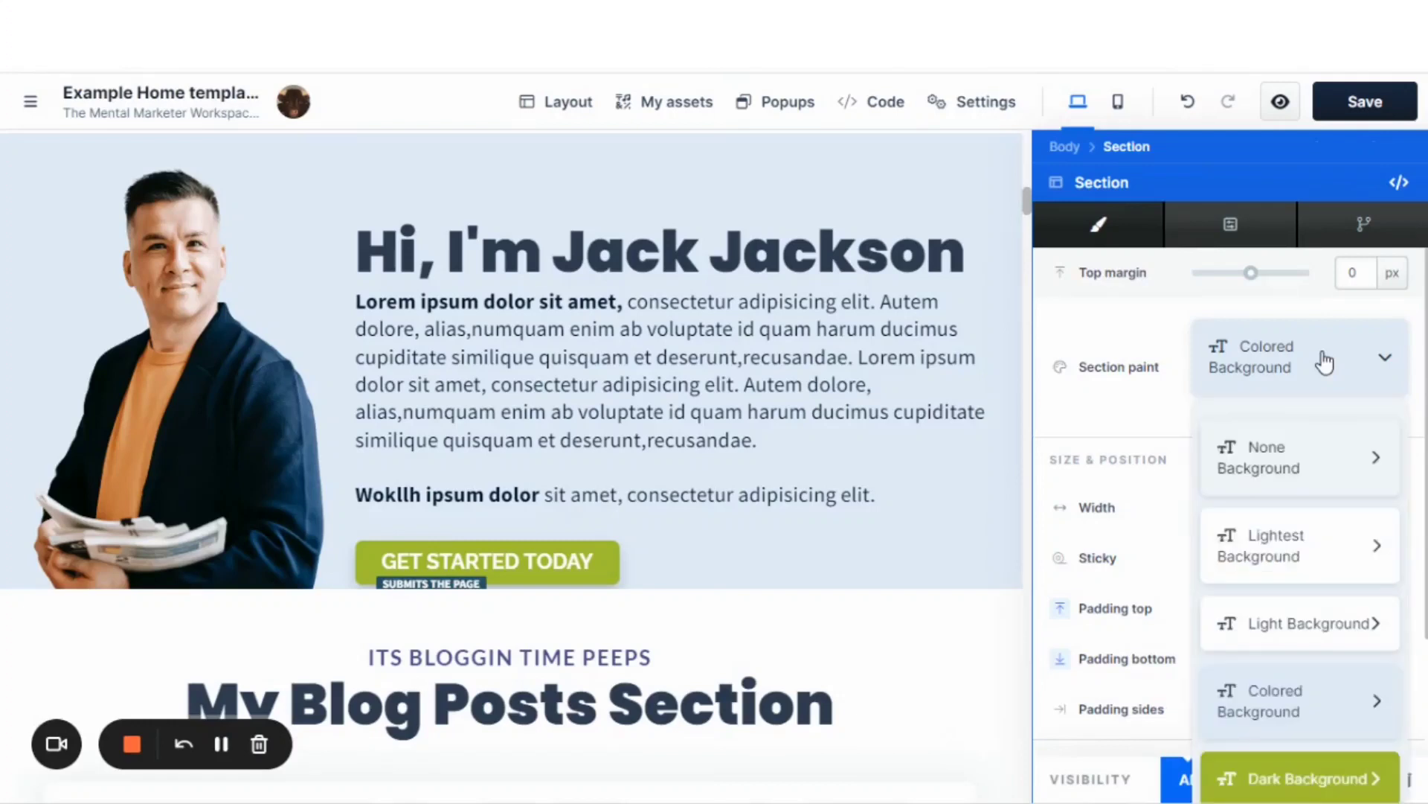
pyautogui.scroll(-3, 1297, 372)
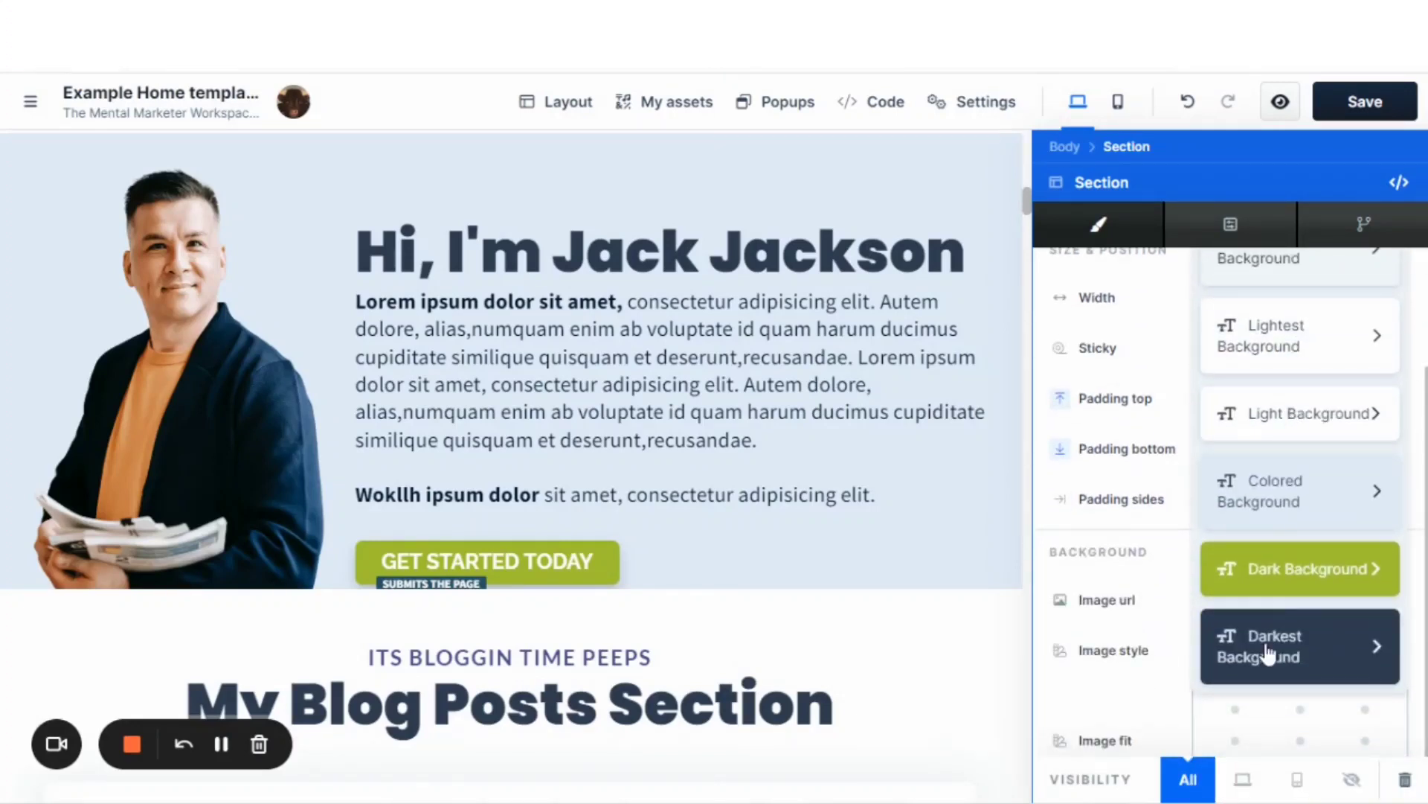
pyautogui.click(1269, 653)
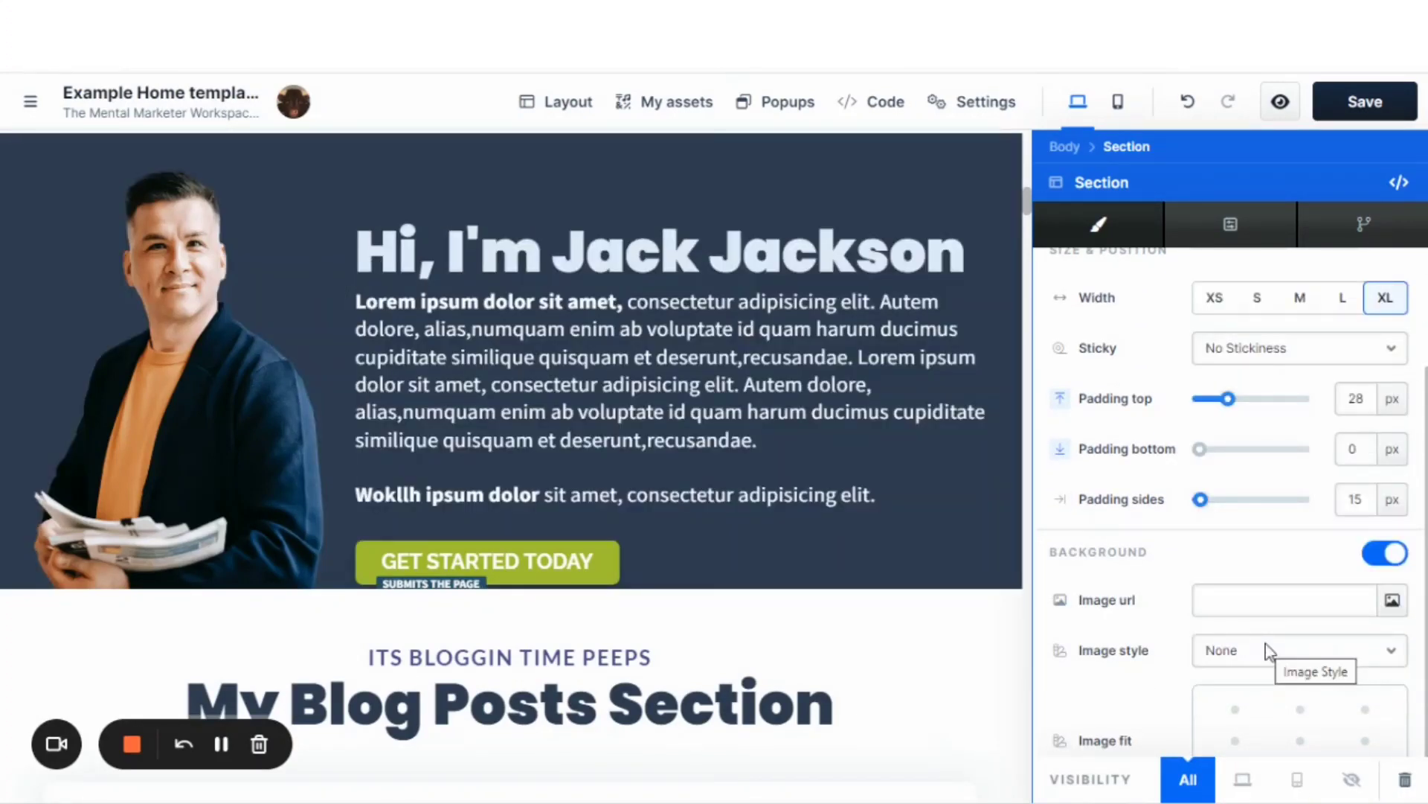
# Try the Lightest Background and Dark Background paints on the introduction section.
pyautogui.scroll(3, 1297, 332)
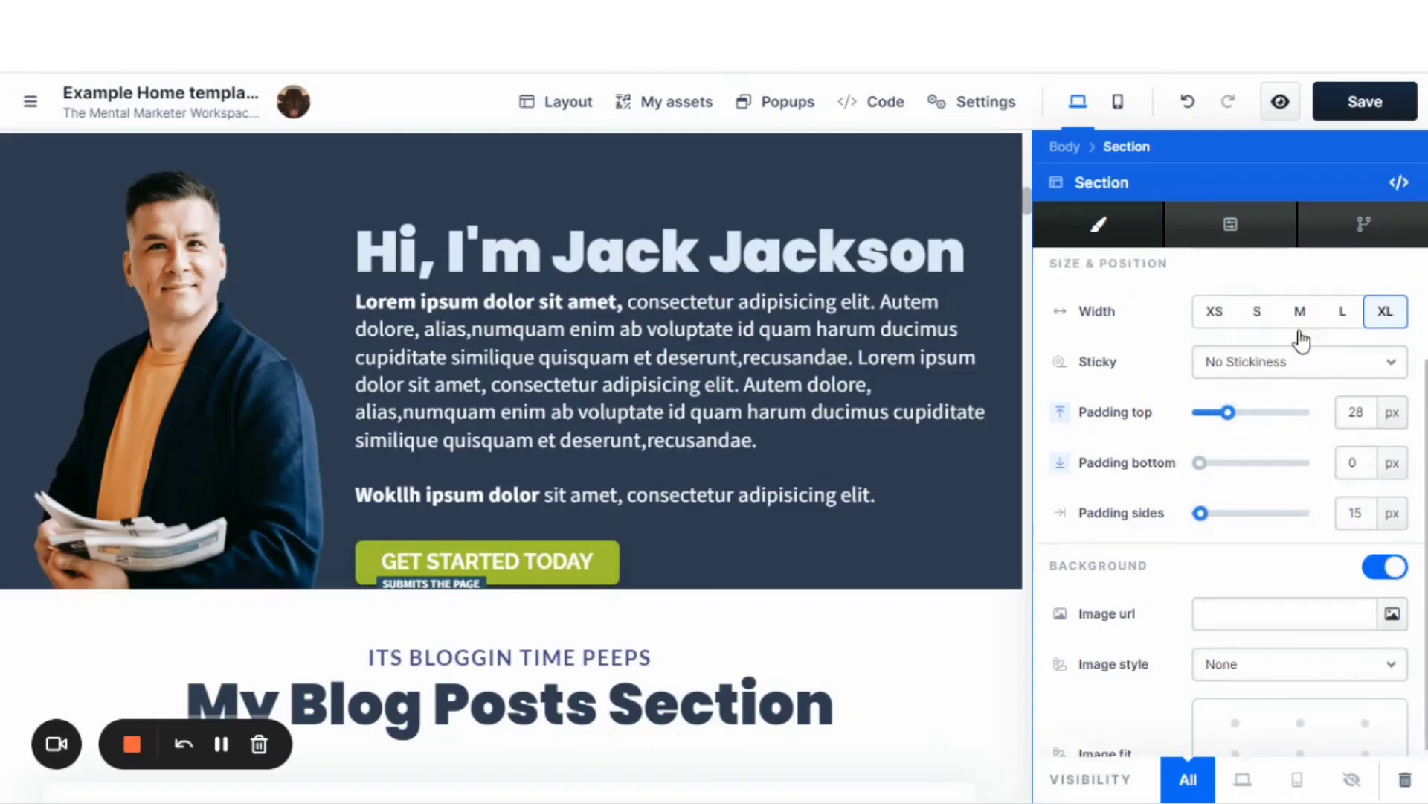
pyautogui.click(1302, 377)
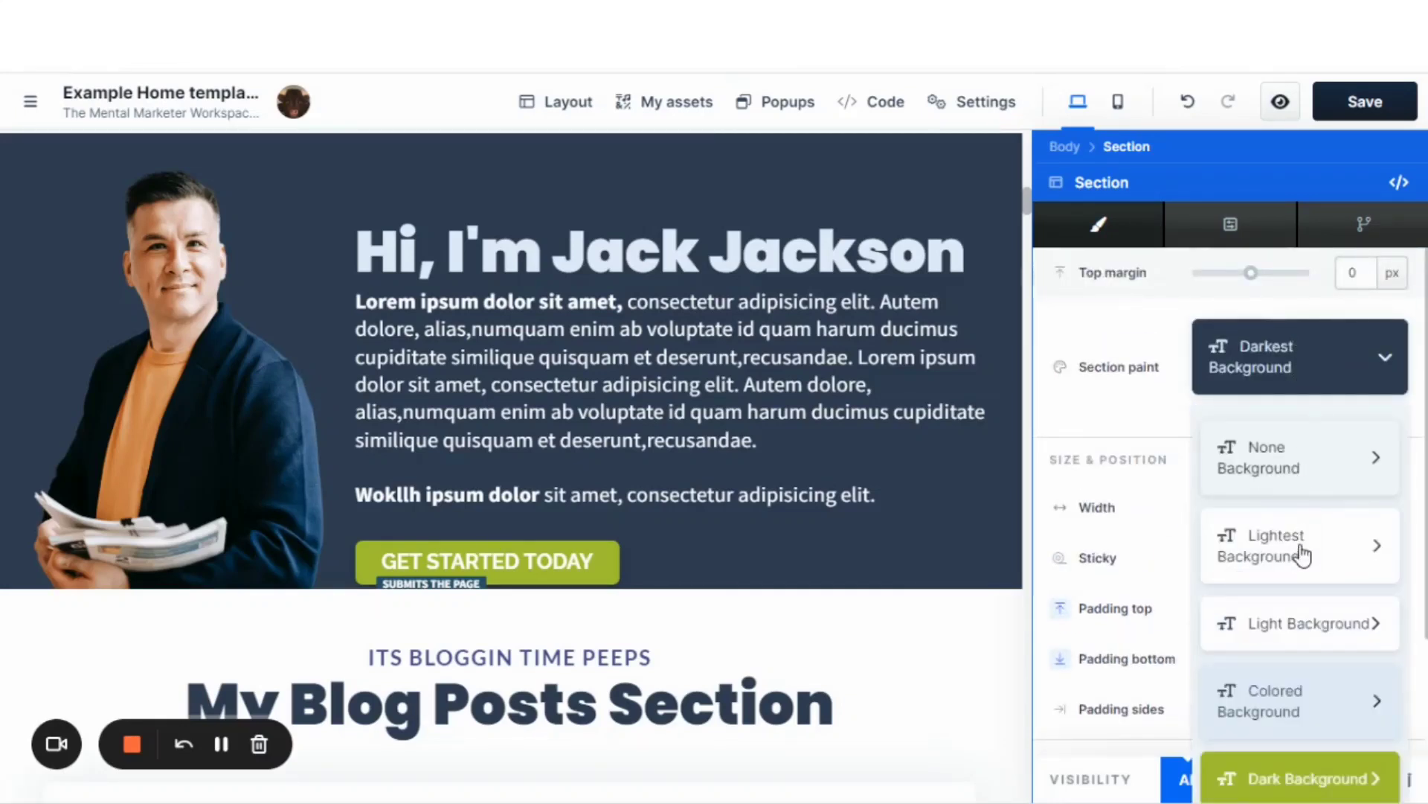
pyautogui.click(1302, 580)
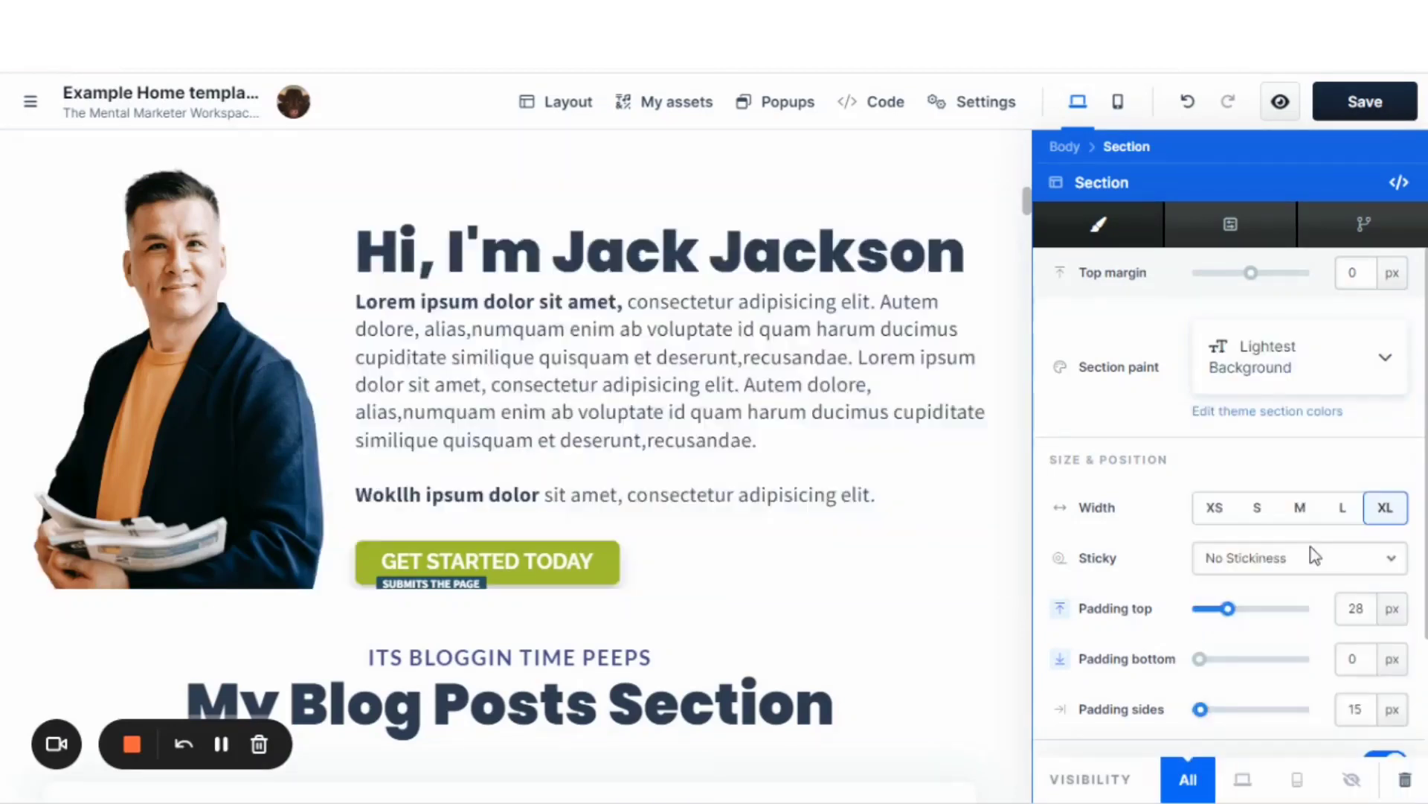
pyautogui.click(1310, 360)
pyautogui.scroll(-3, 1315, 461)
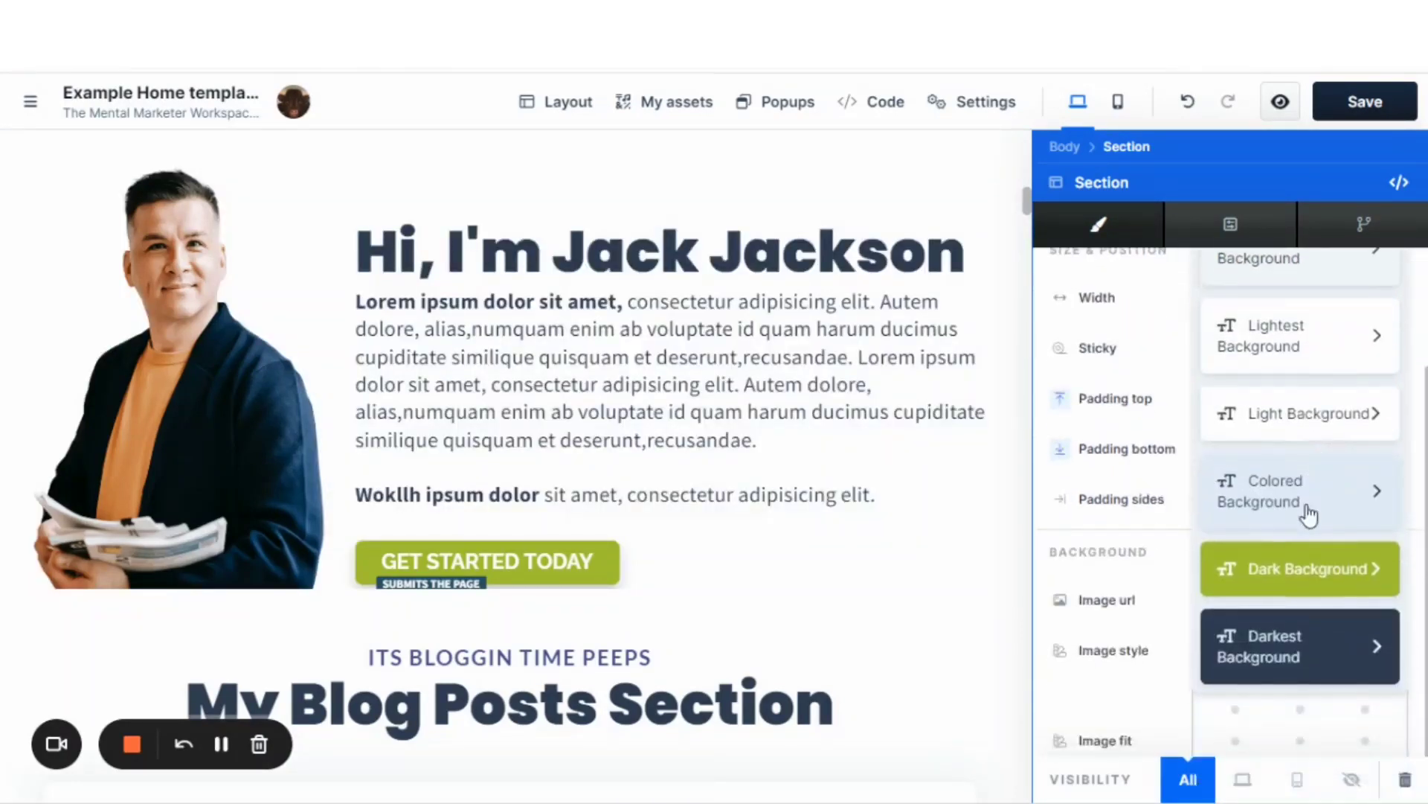
pyautogui.click(1293, 570)
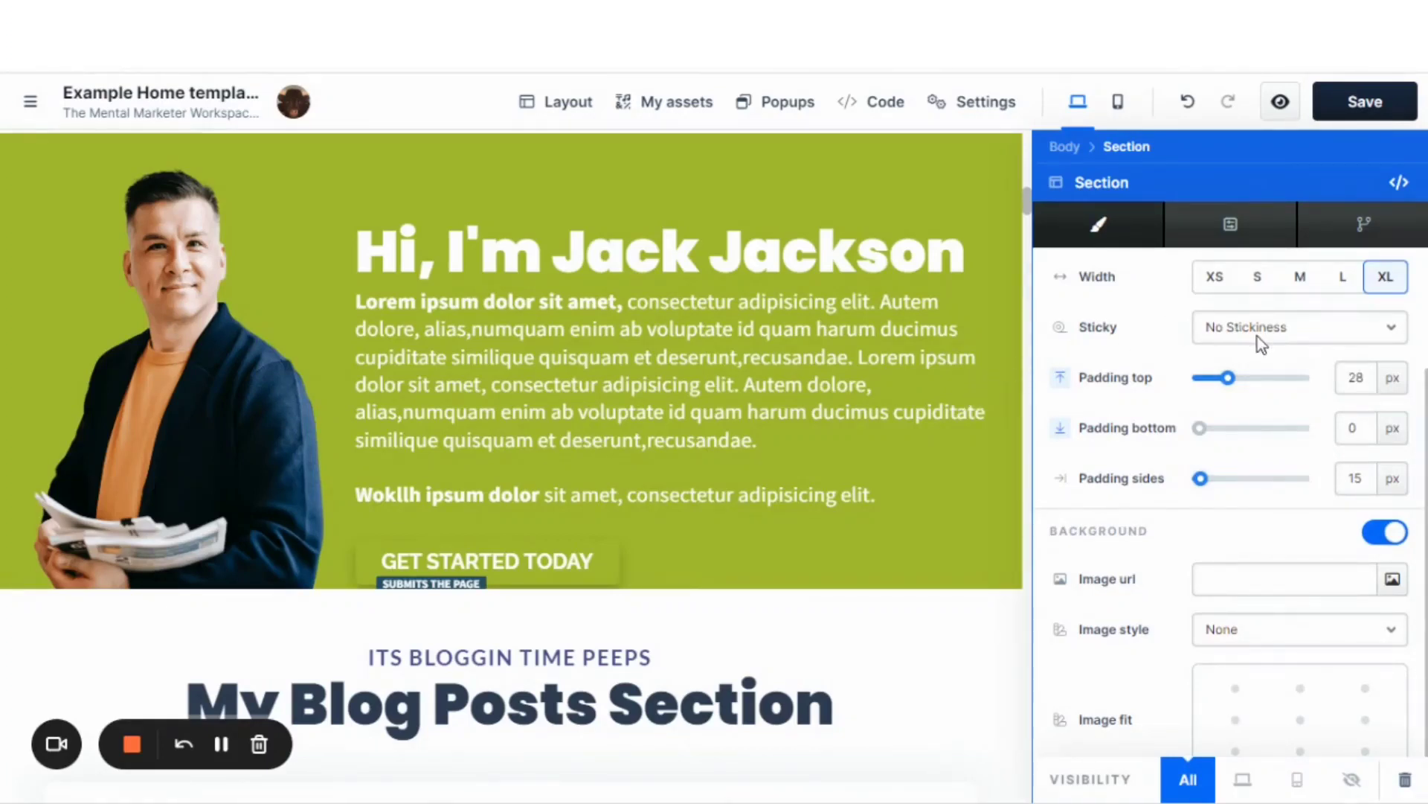
# Switch the introduction section's paint back to Darkest Background.
pyautogui.scroll(2, 1250, 375)
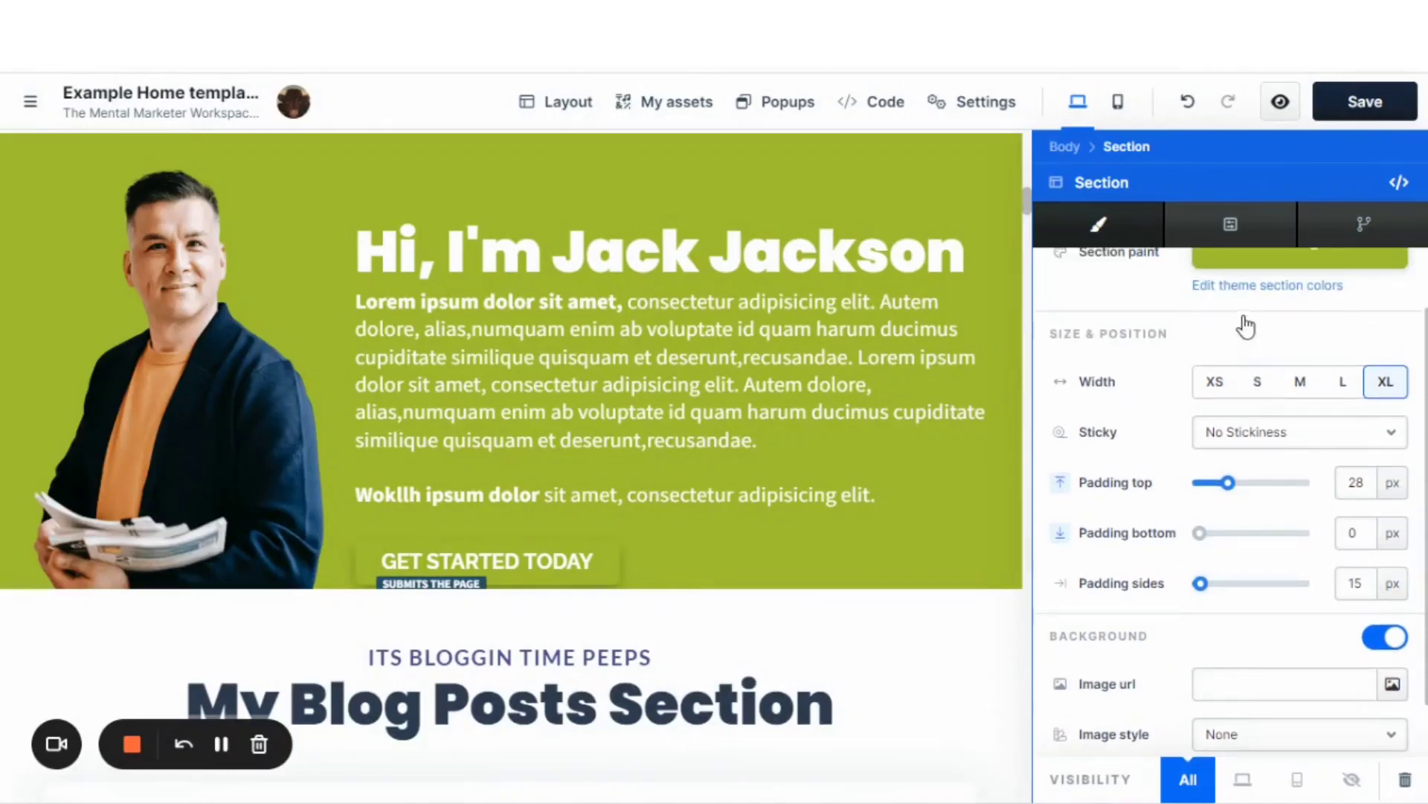
pyautogui.click(1235, 262)
pyautogui.click(1257, 713)
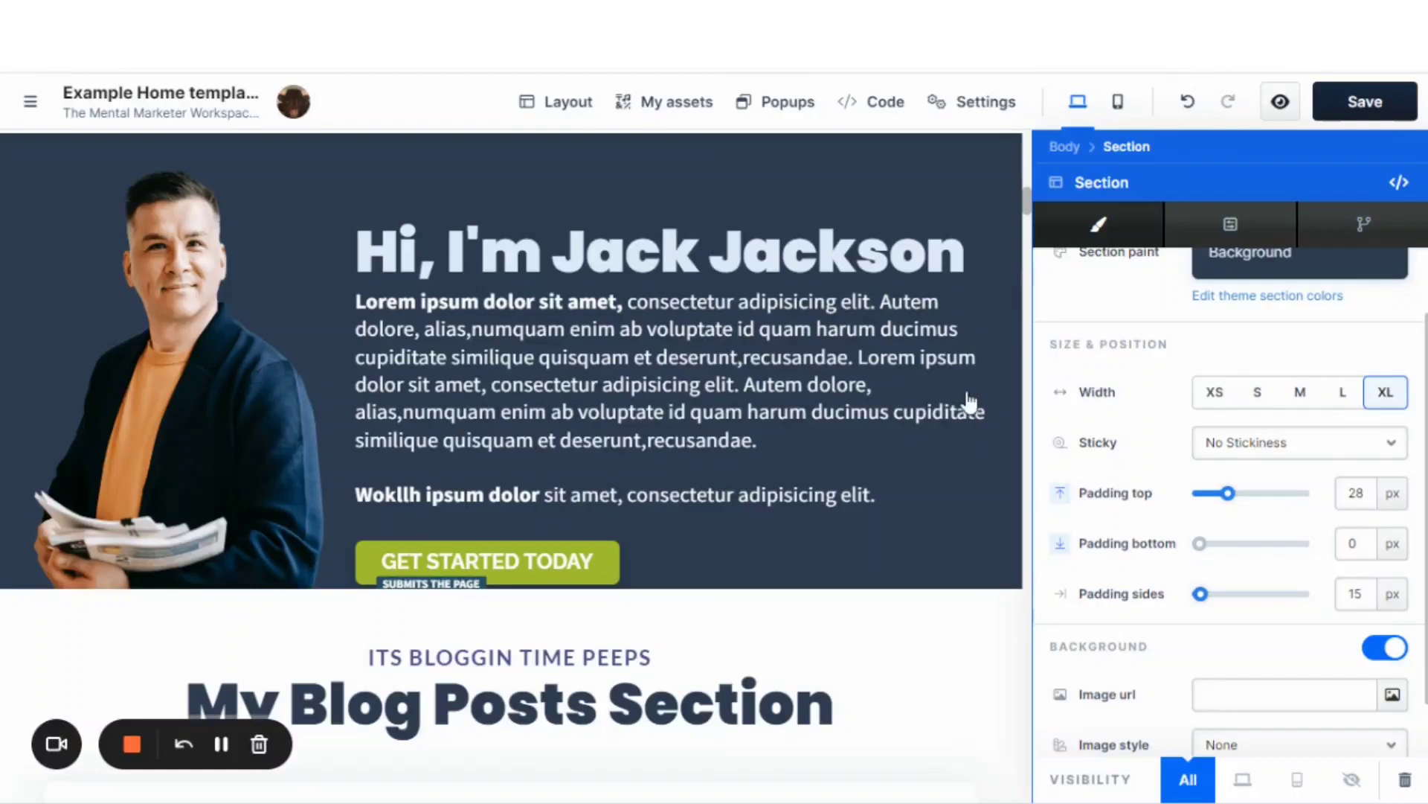
pyautogui.click(817, 205)
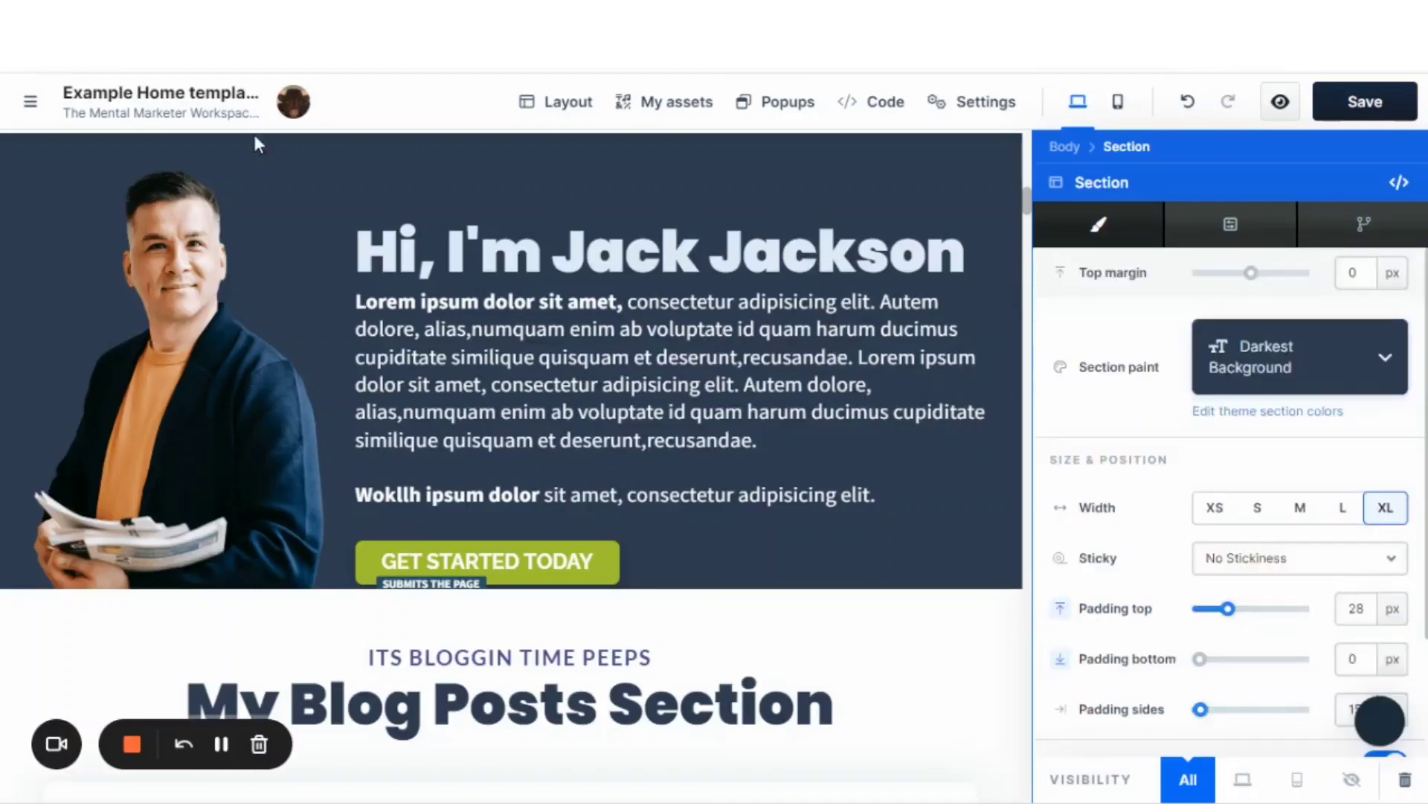
# Reopen the style guide from the home page editor and show its shadow settings.
pyautogui.click(29, 104)
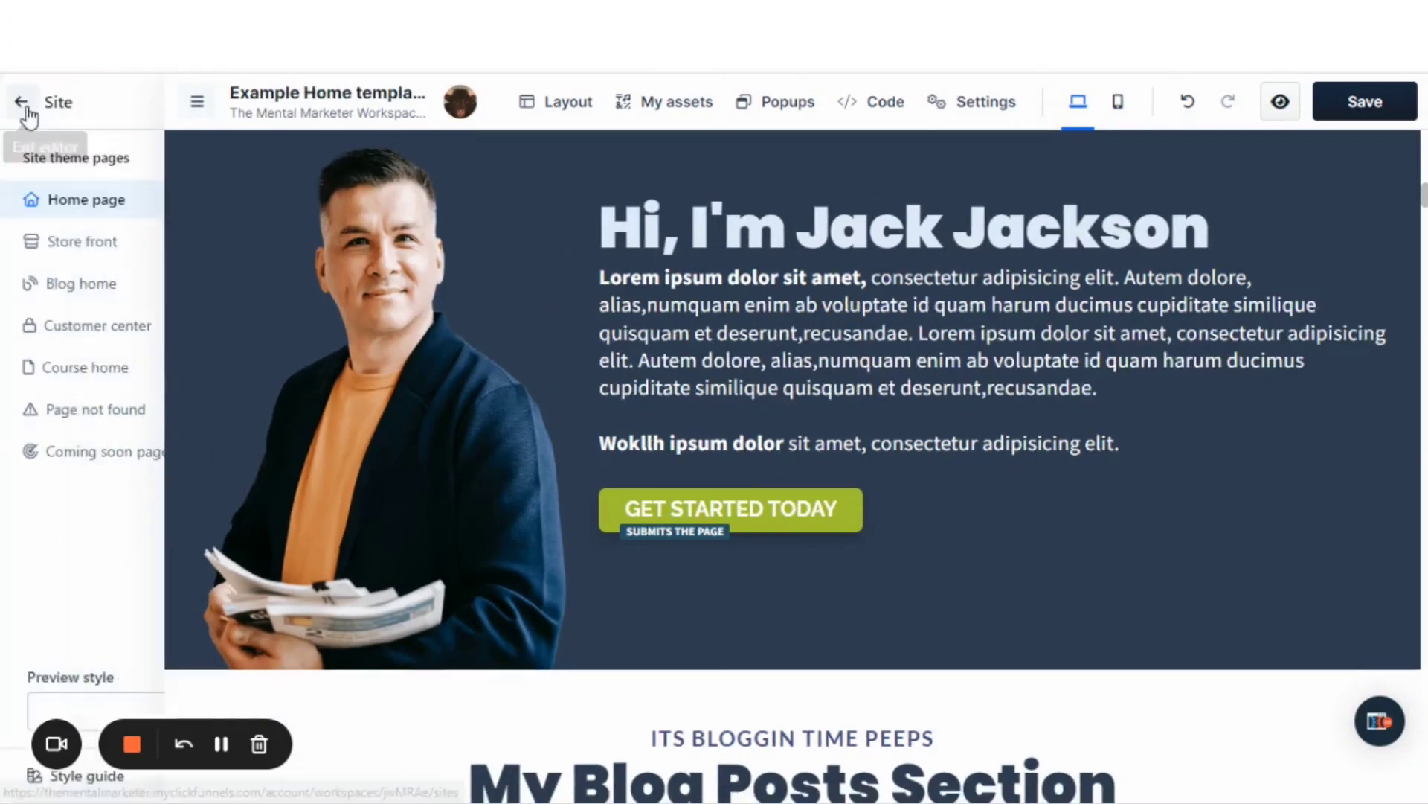
pyautogui.click(37, 777)
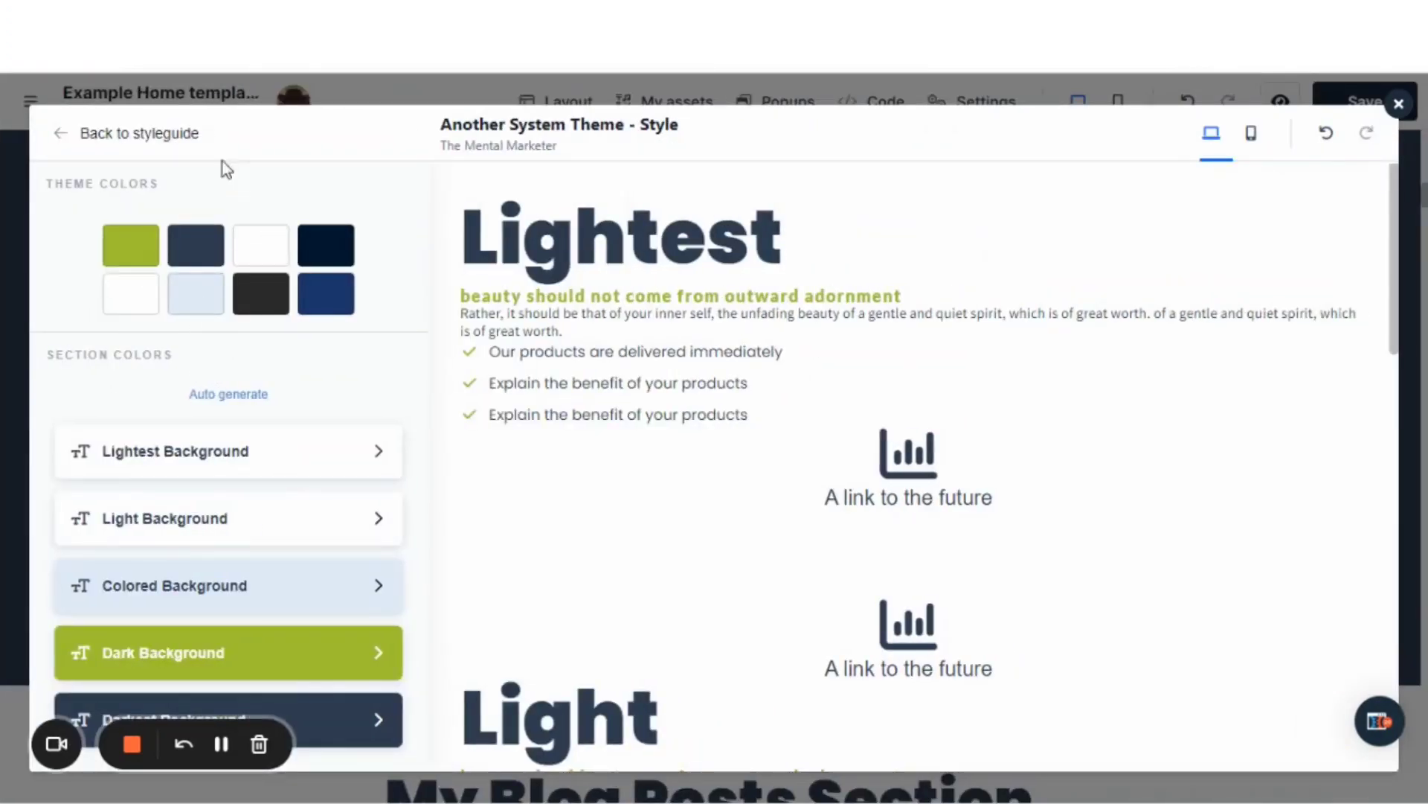
pyautogui.click(69, 138)
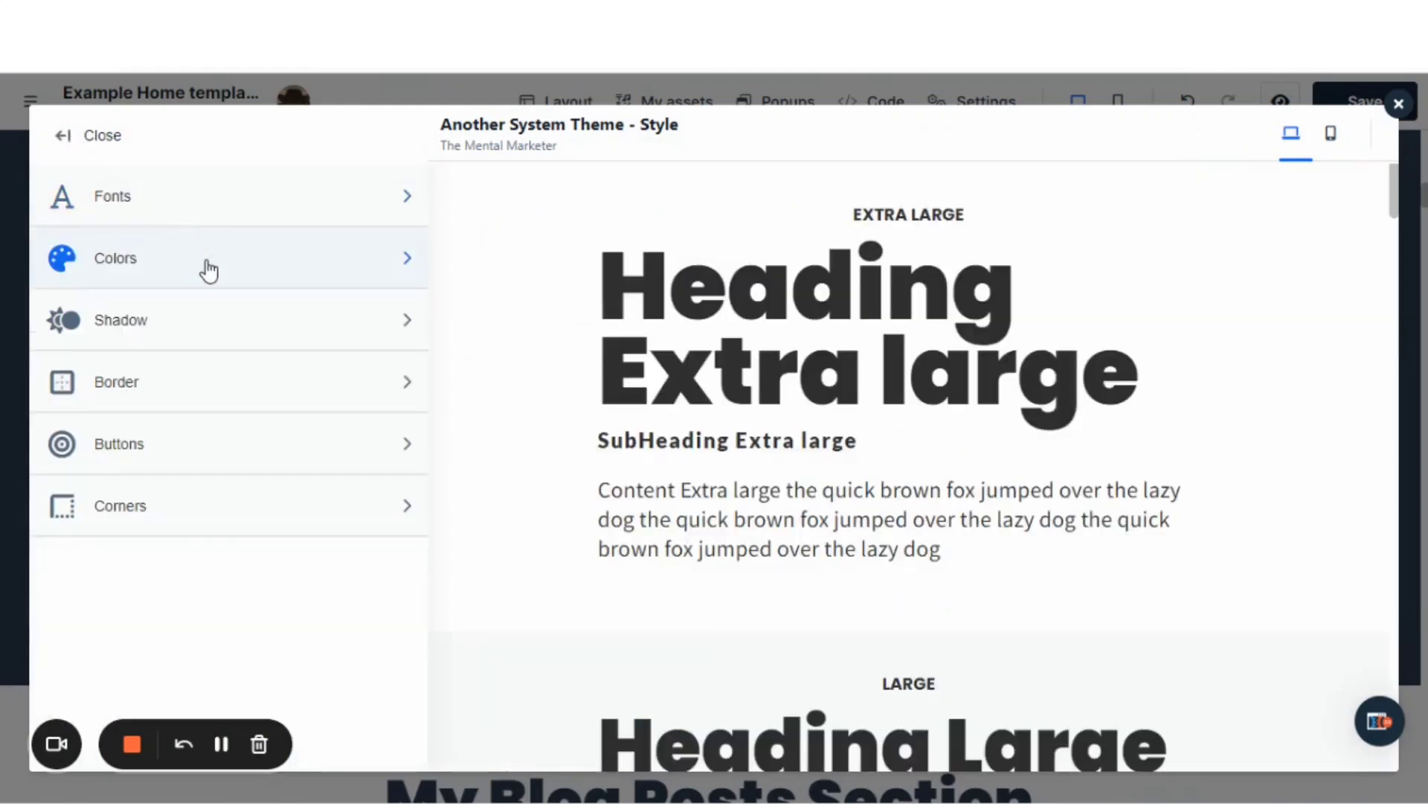
pyautogui.click(195, 324)
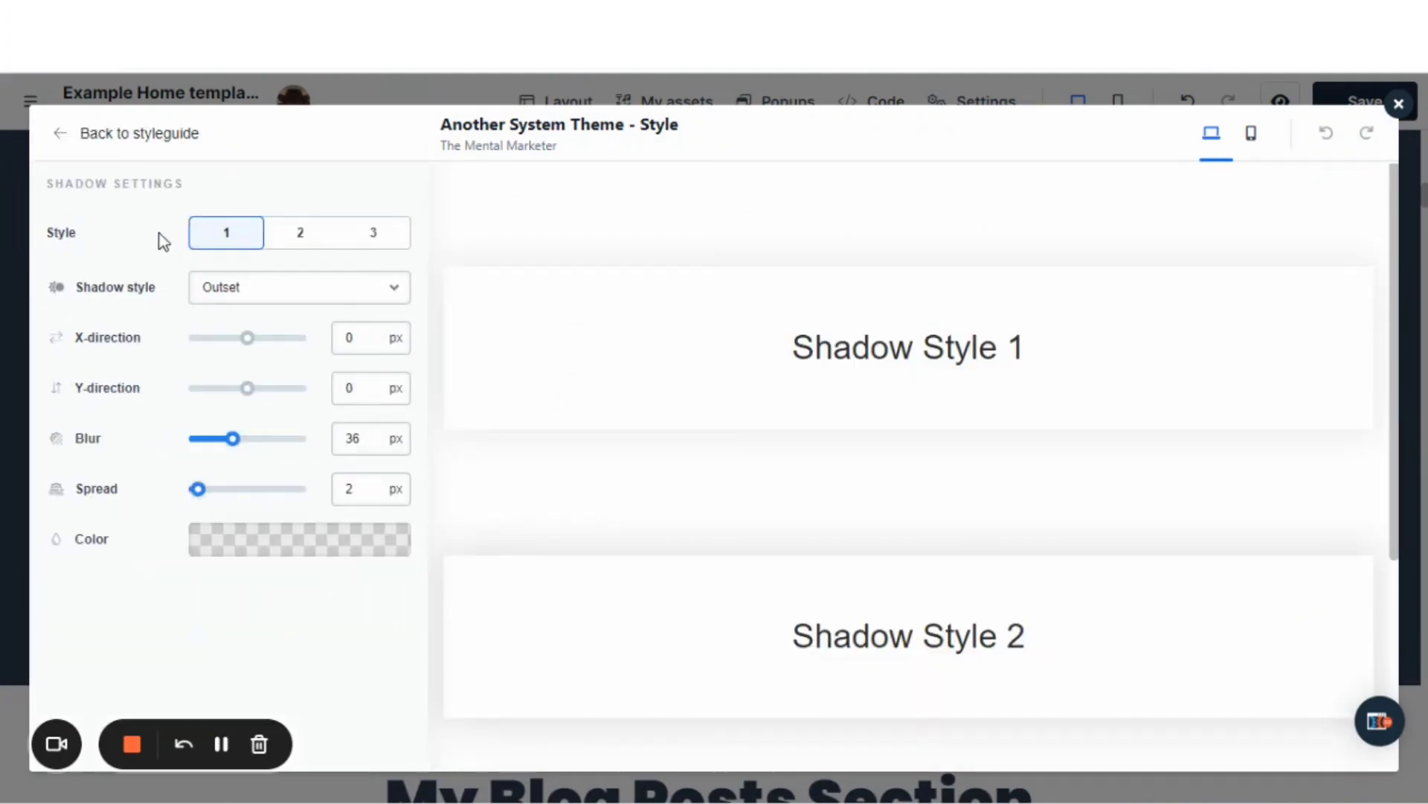
# Look over the shadow style previews, compare the settings of styles 2 and 3, and return to style 1.
pyautogui.scroll(-5, 966, 389)
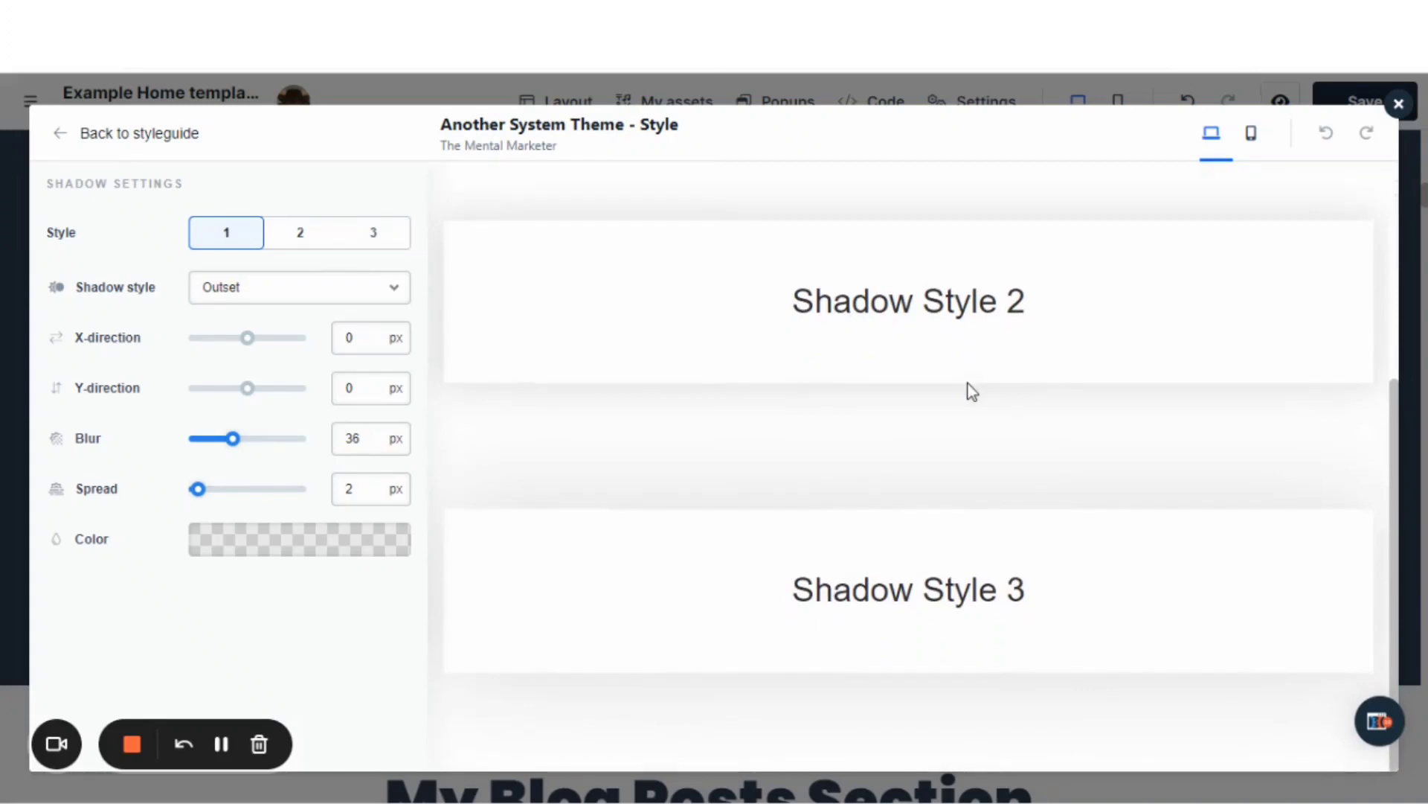
pyautogui.scroll(5, 967, 386)
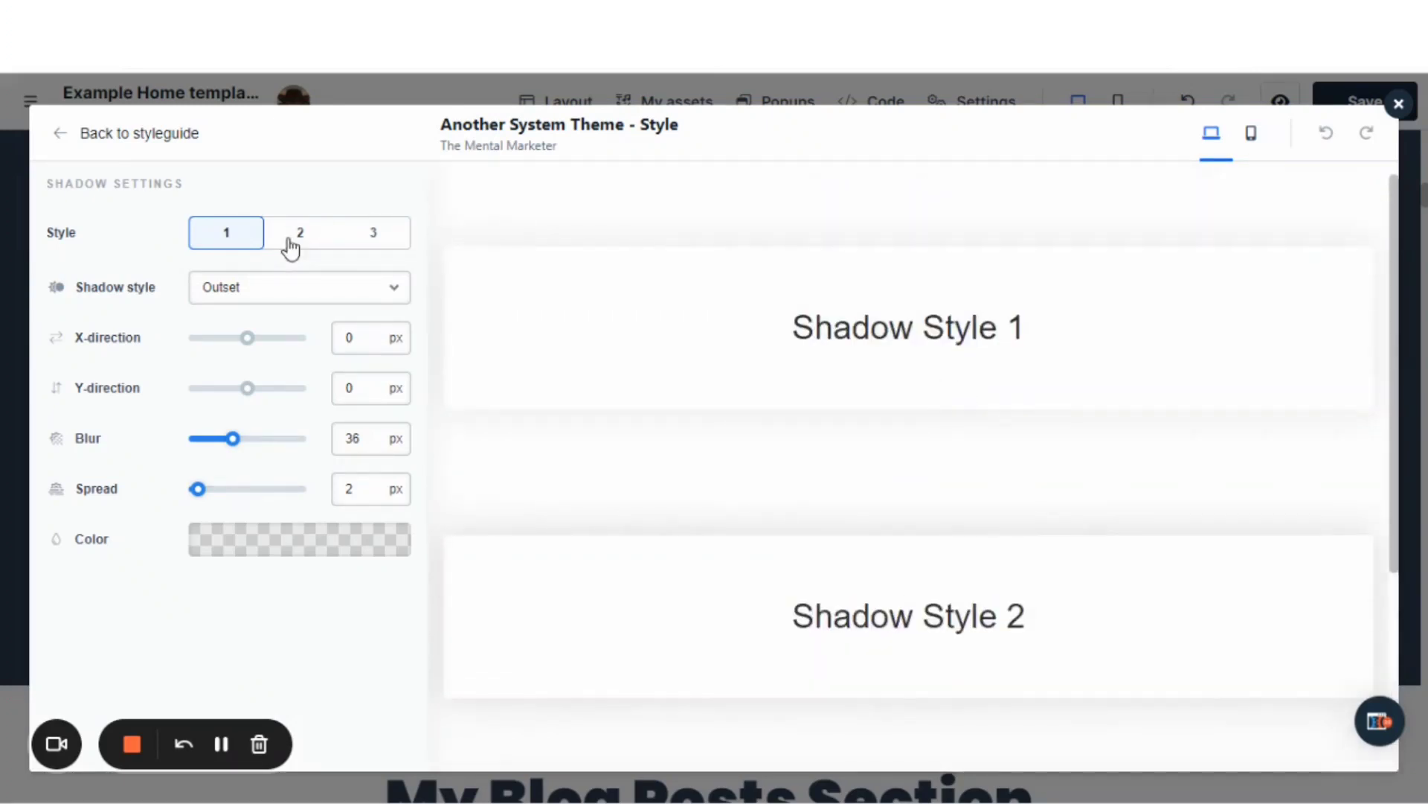
pyautogui.click(292, 243)
pyautogui.click(368, 243)
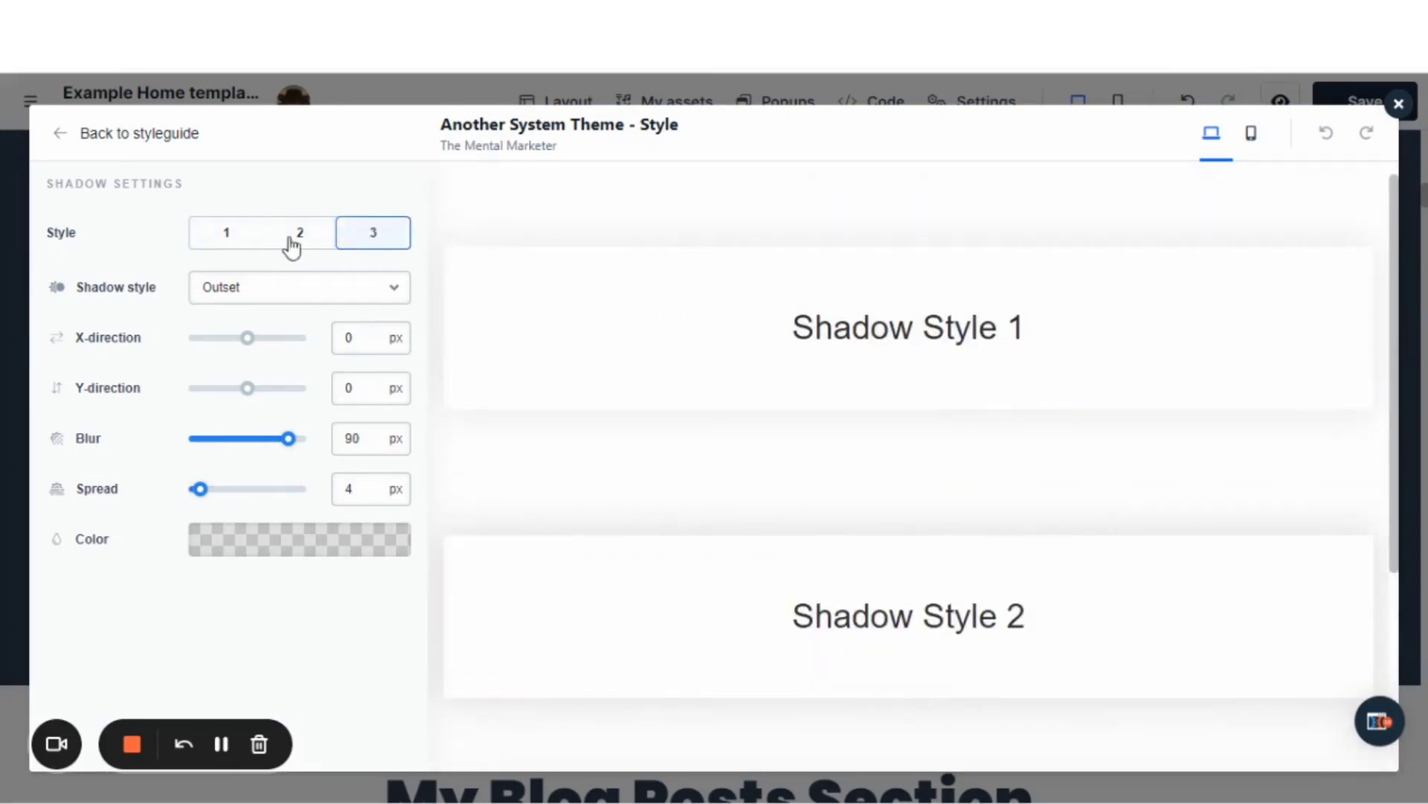
pyautogui.click(203, 238)
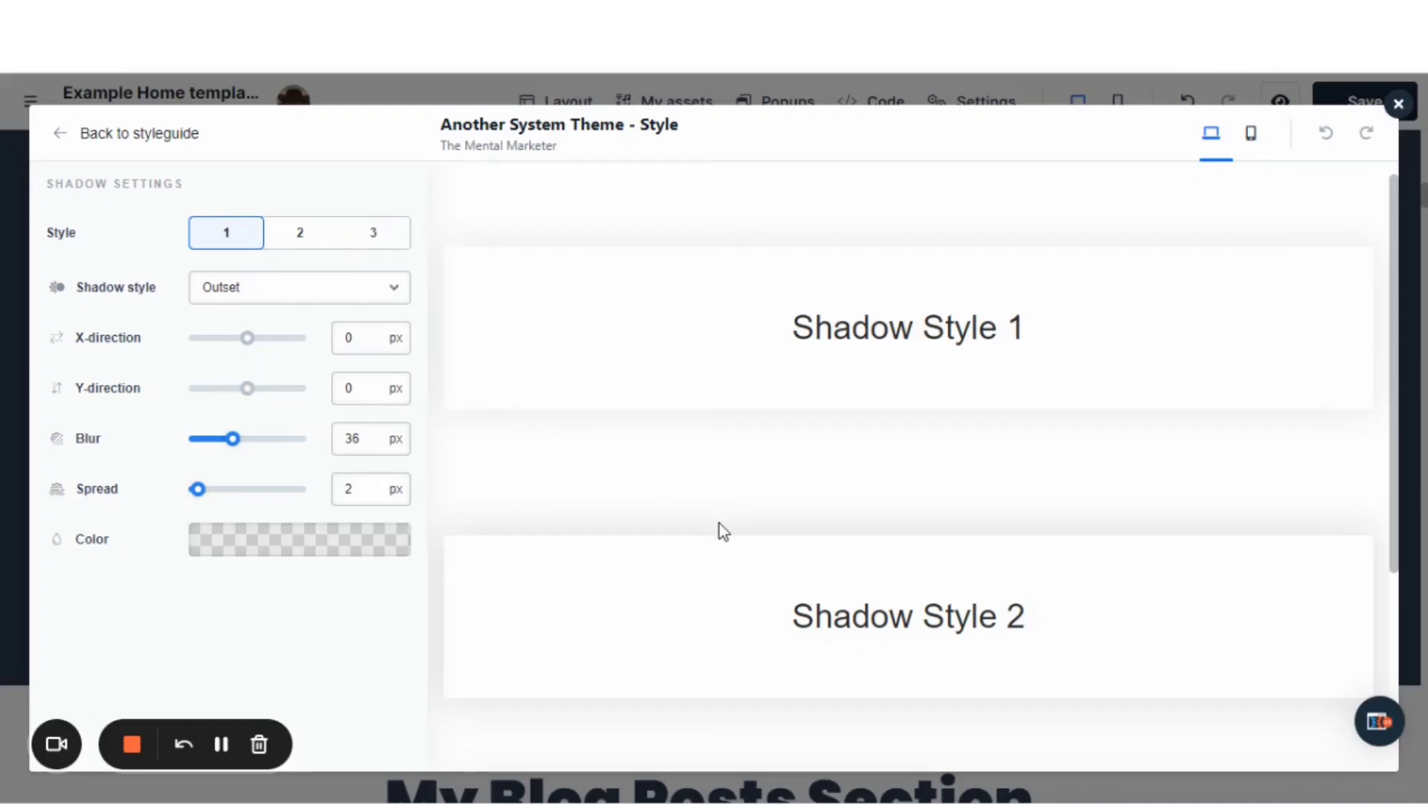
# Open the style guide's border settings and look over the border style previews.
pyautogui.click(60, 135)
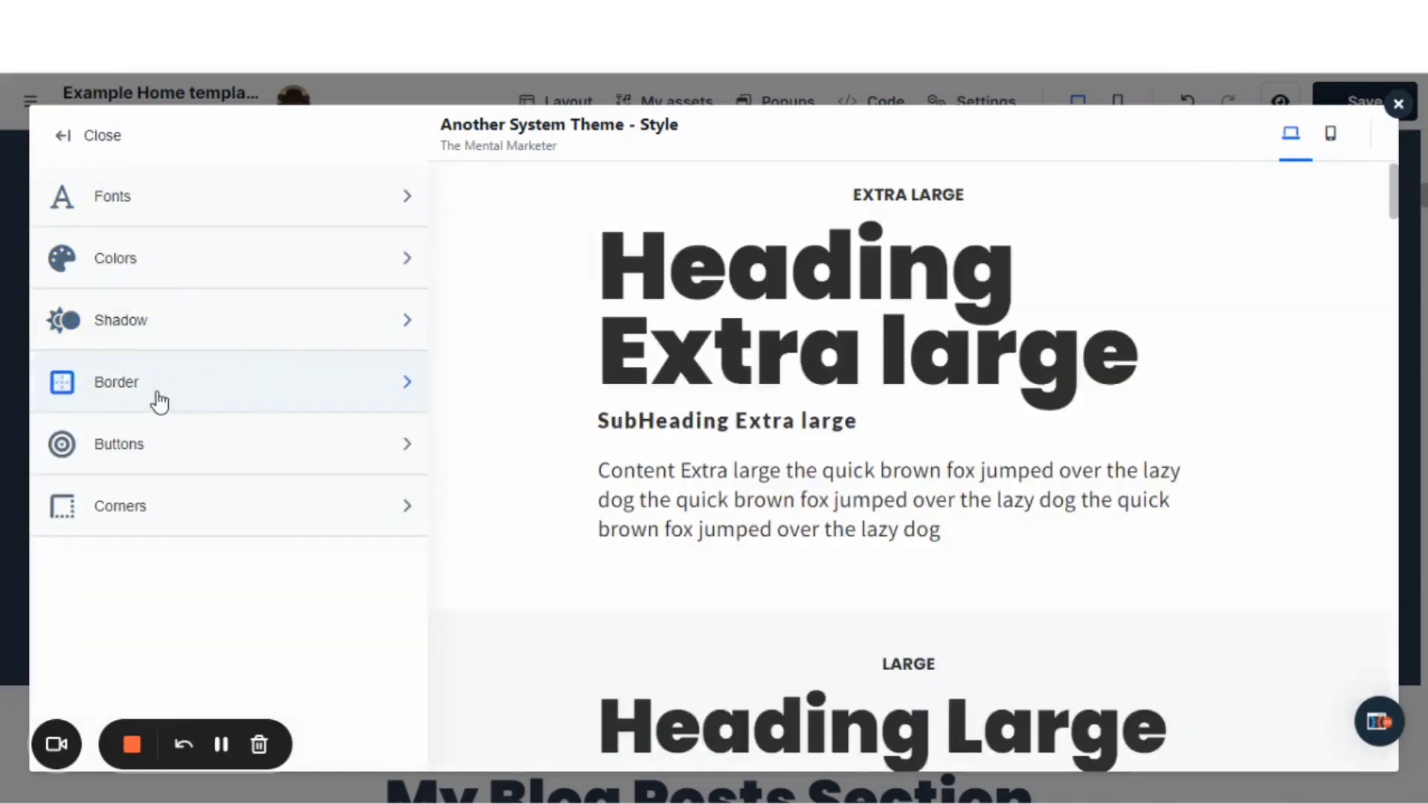
pyautogui.click(161, 400)
pyautogui.scroll(-4, 711, 434)
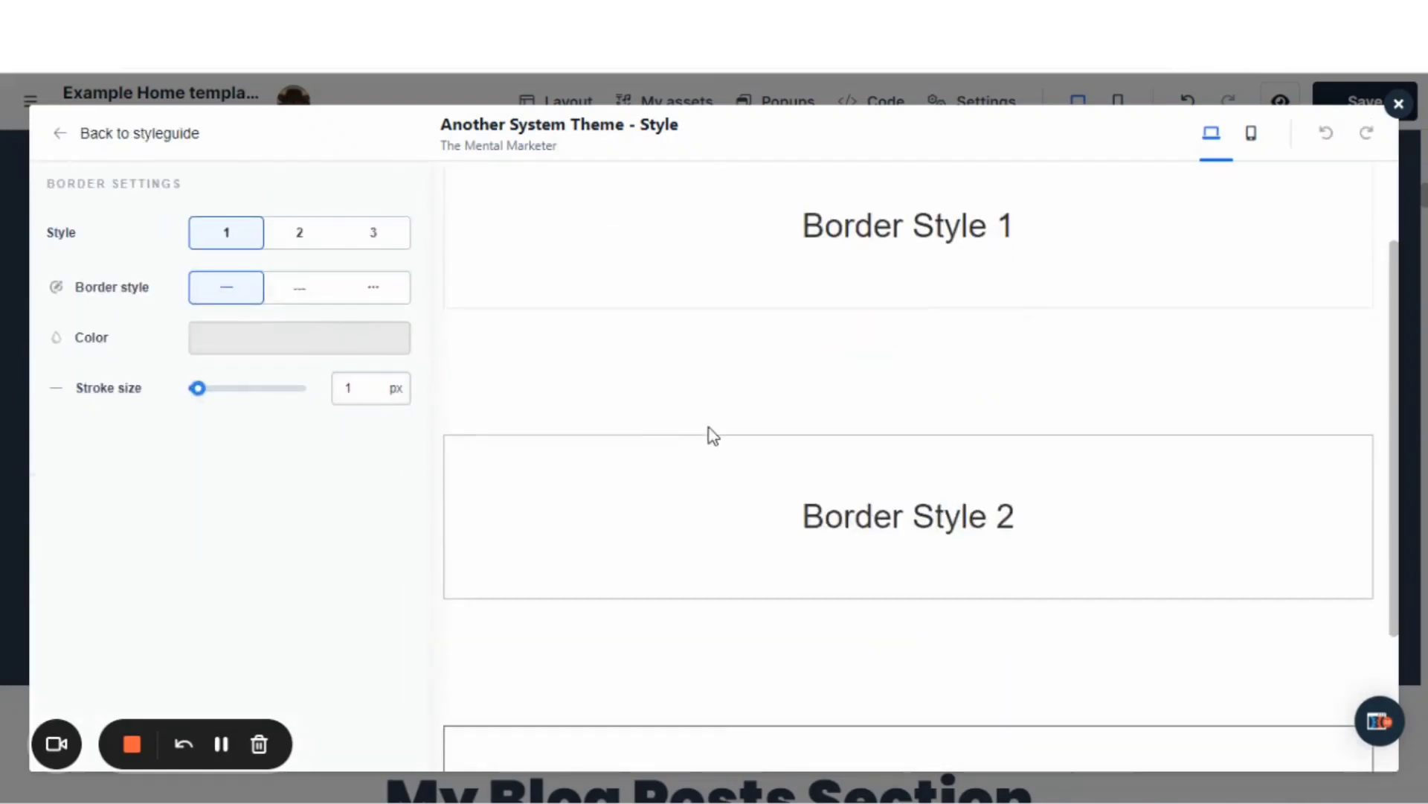
pyautogui.scroll(4, 716, 429)
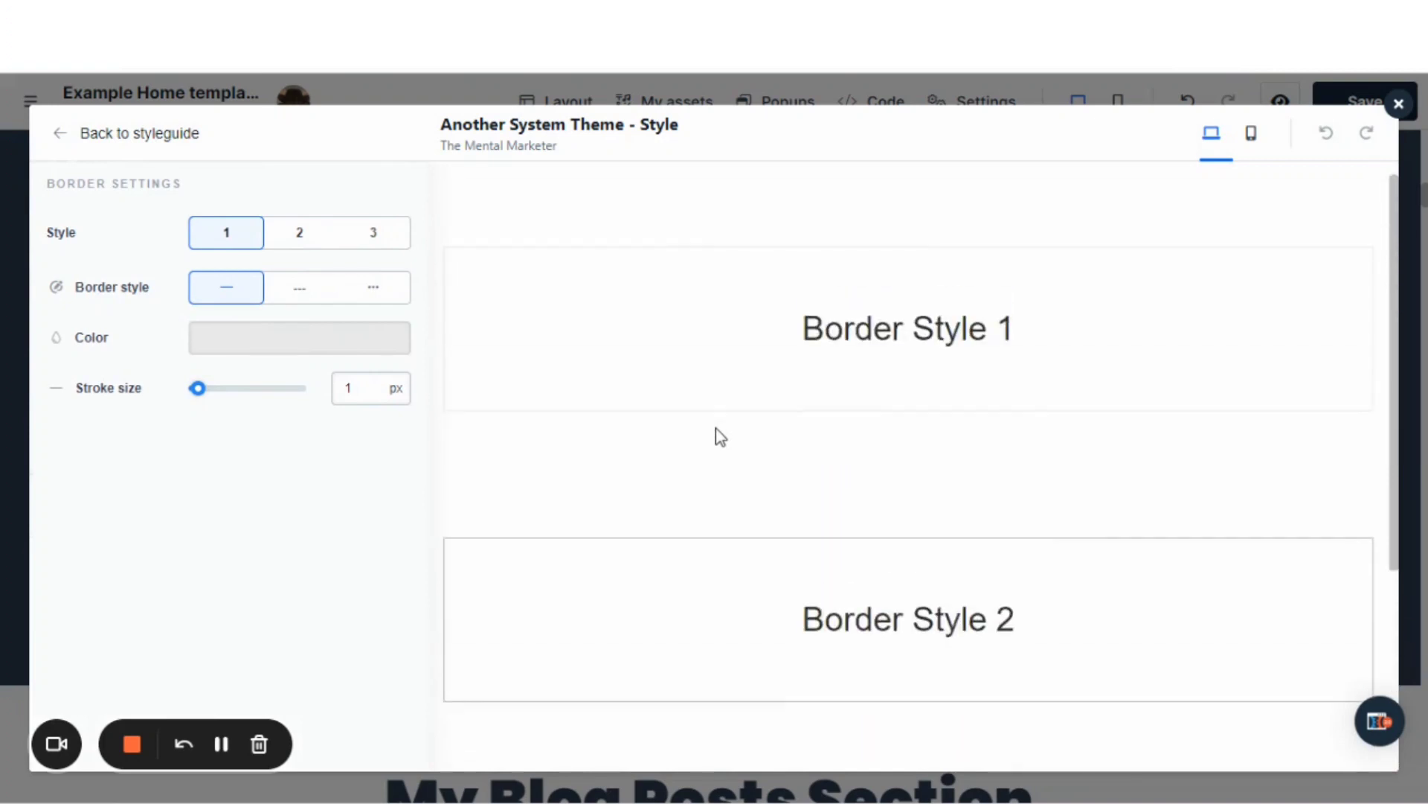
pyautogui.scroll(-4, 716, 428)
pyautogui.scroll(4, 716, 435)
# Examine the style guide's button settings and style previews, and close the style guide.
pyautogui.click(62, 137)
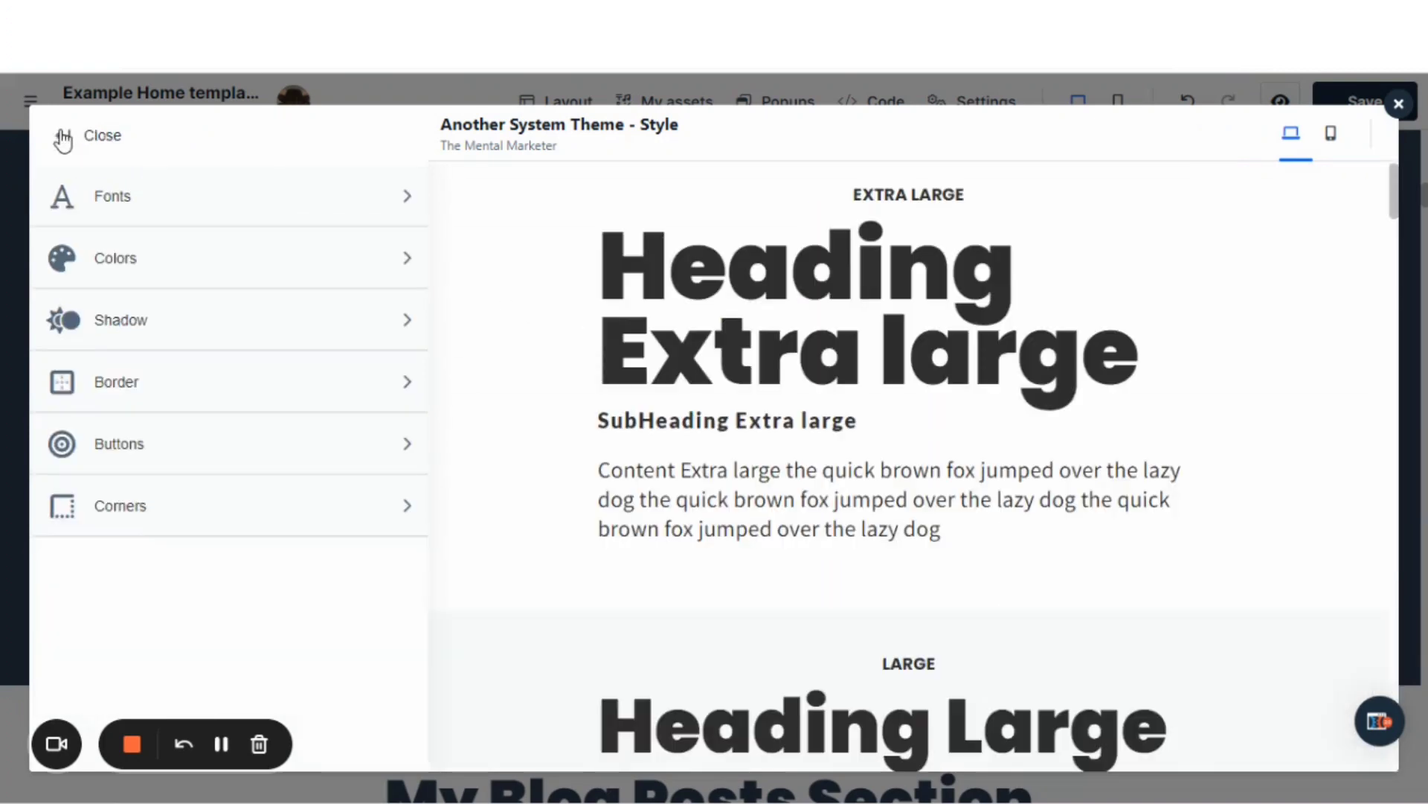
pyautogui.click(170, 456)
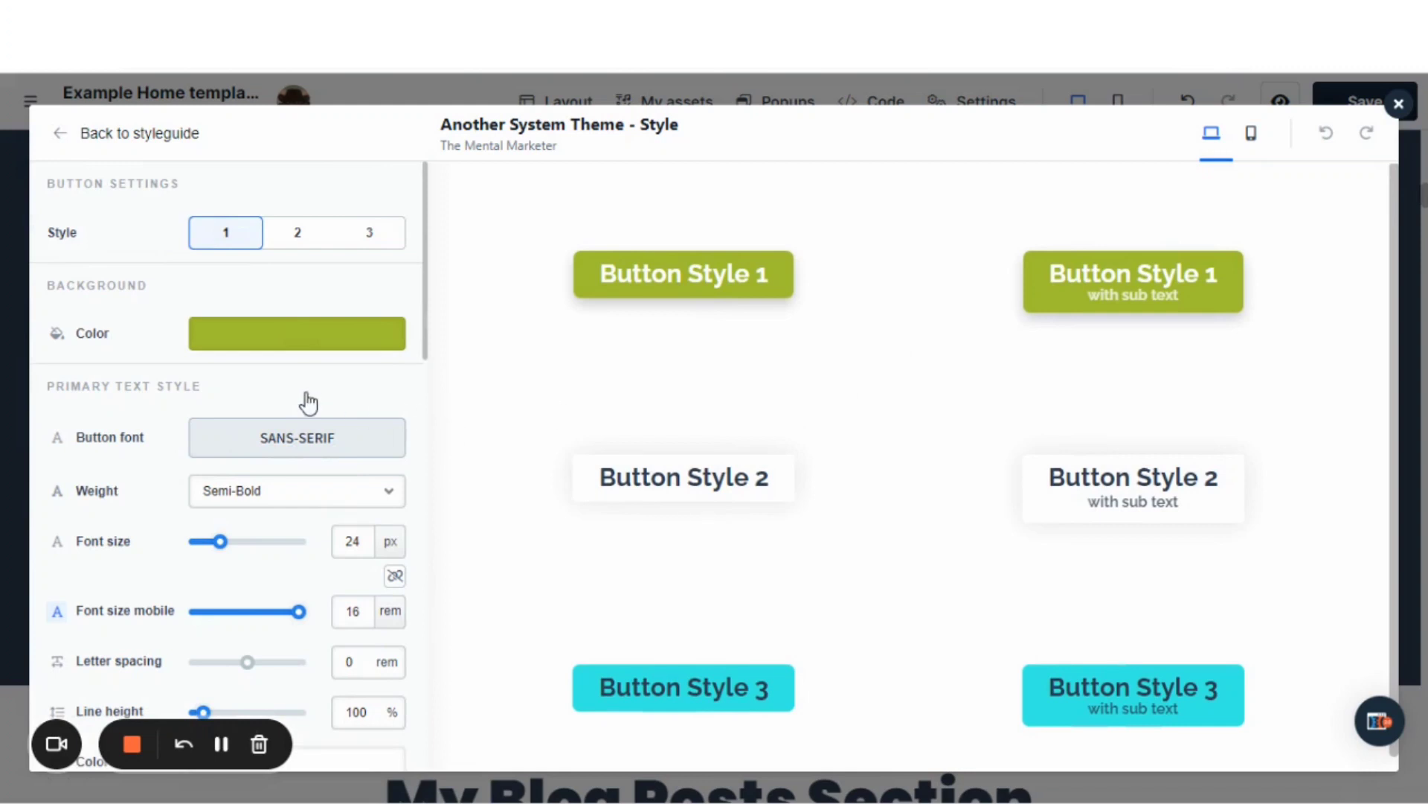
pyautogui.scroll(-3, 310, 421)
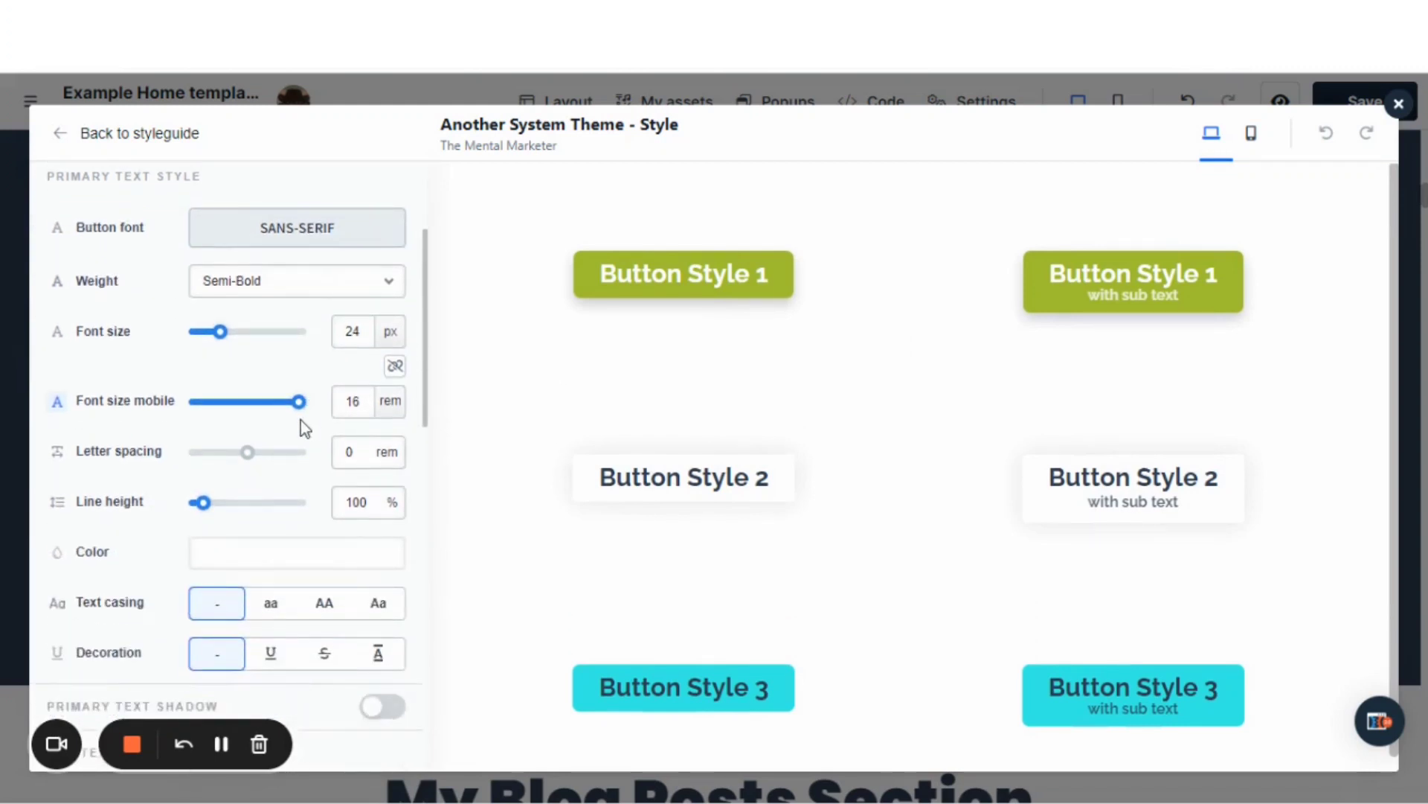
pyautogui.scroll(-1, 302, 428)
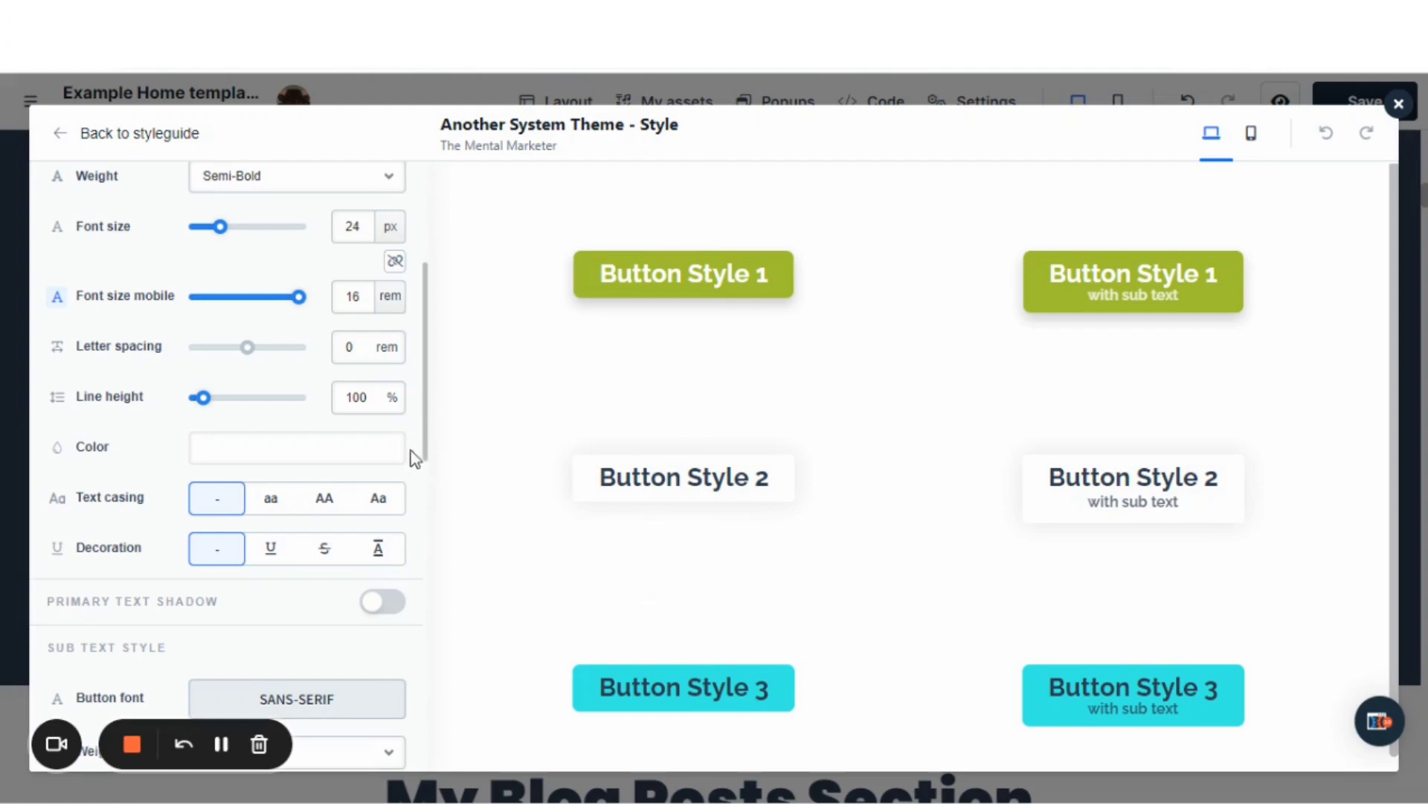
pyautogui.click(62, 140)
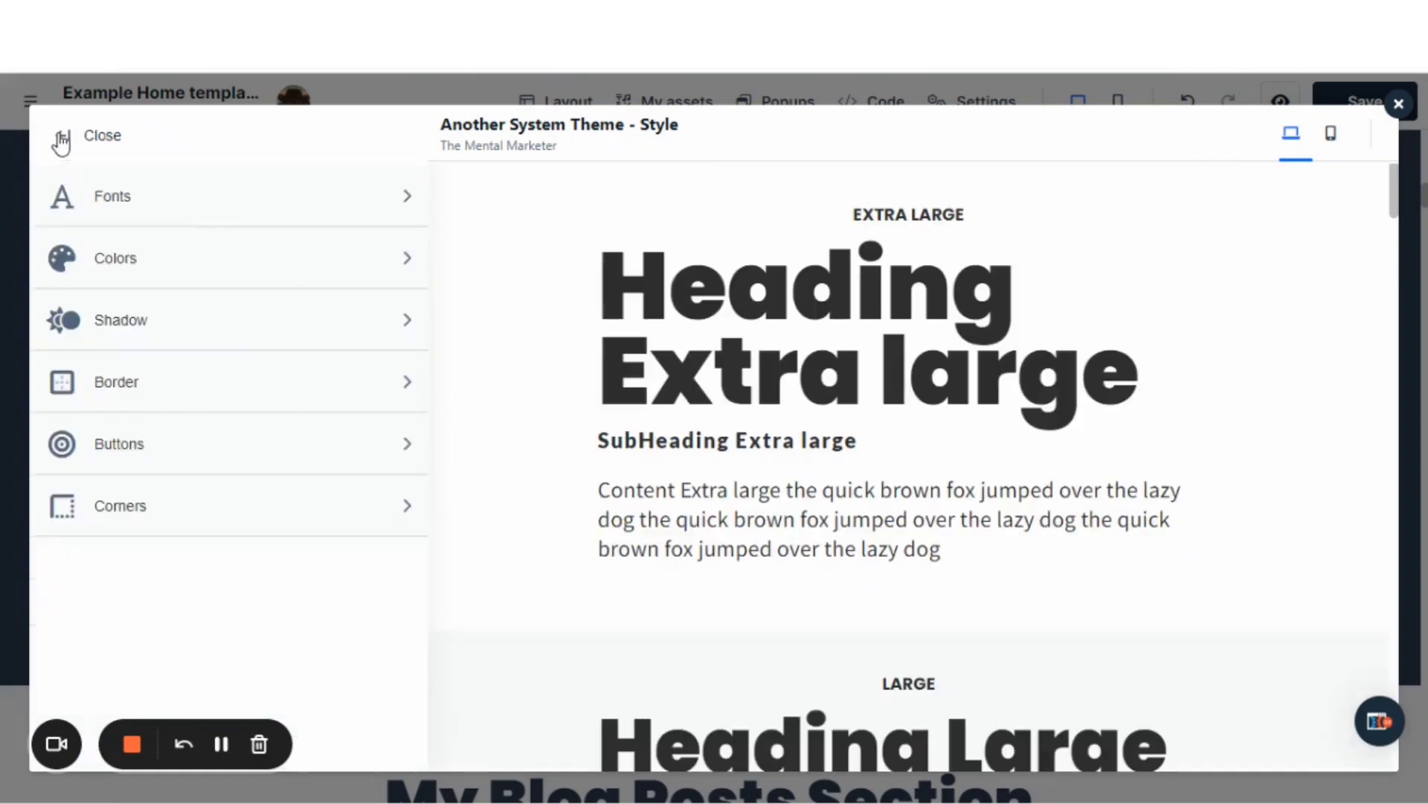
pyautogui.click(102, 143)
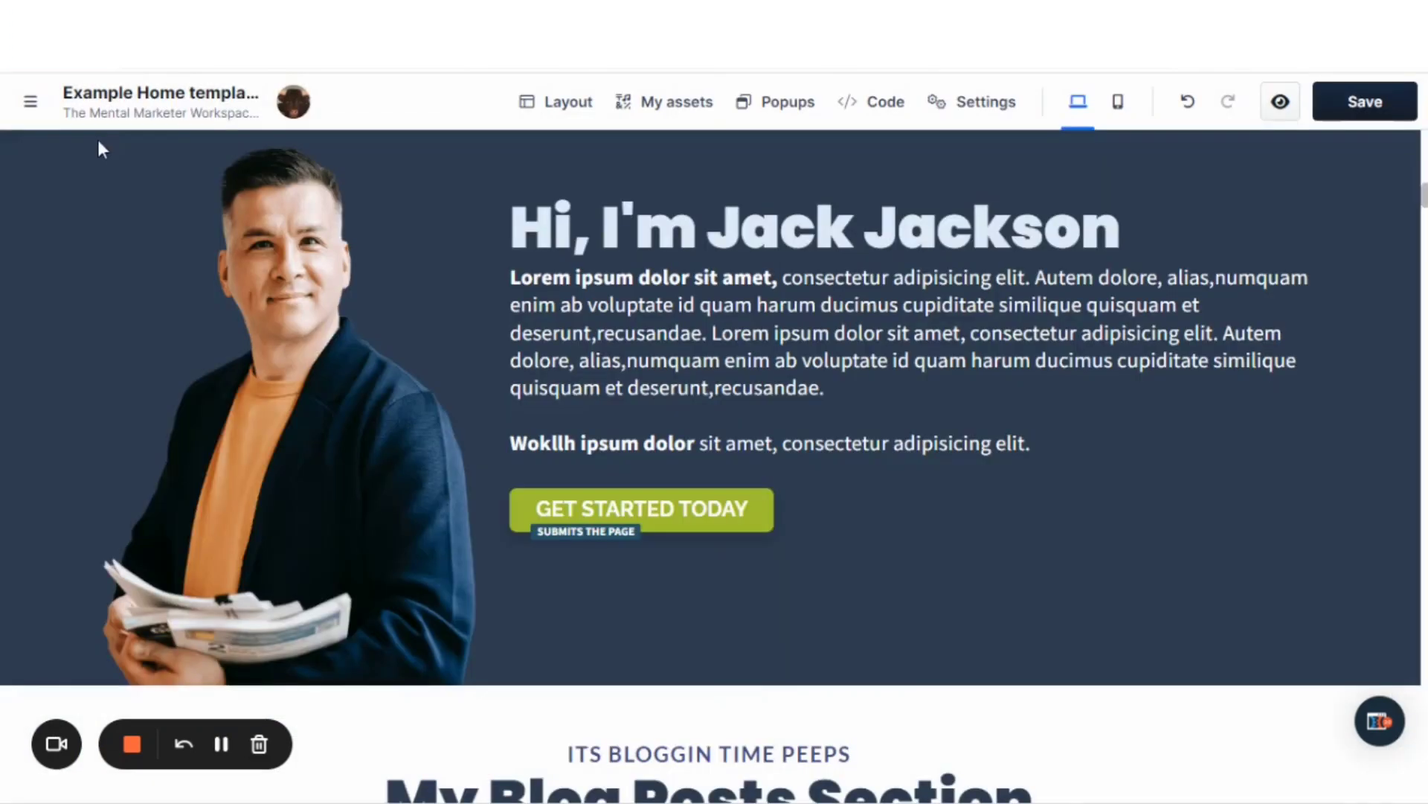
# Try button styles 2 and 3 on the introduction section's GET STARTED TODAY button and return it to style 1.
pyautogui.moveTo(957, 517)
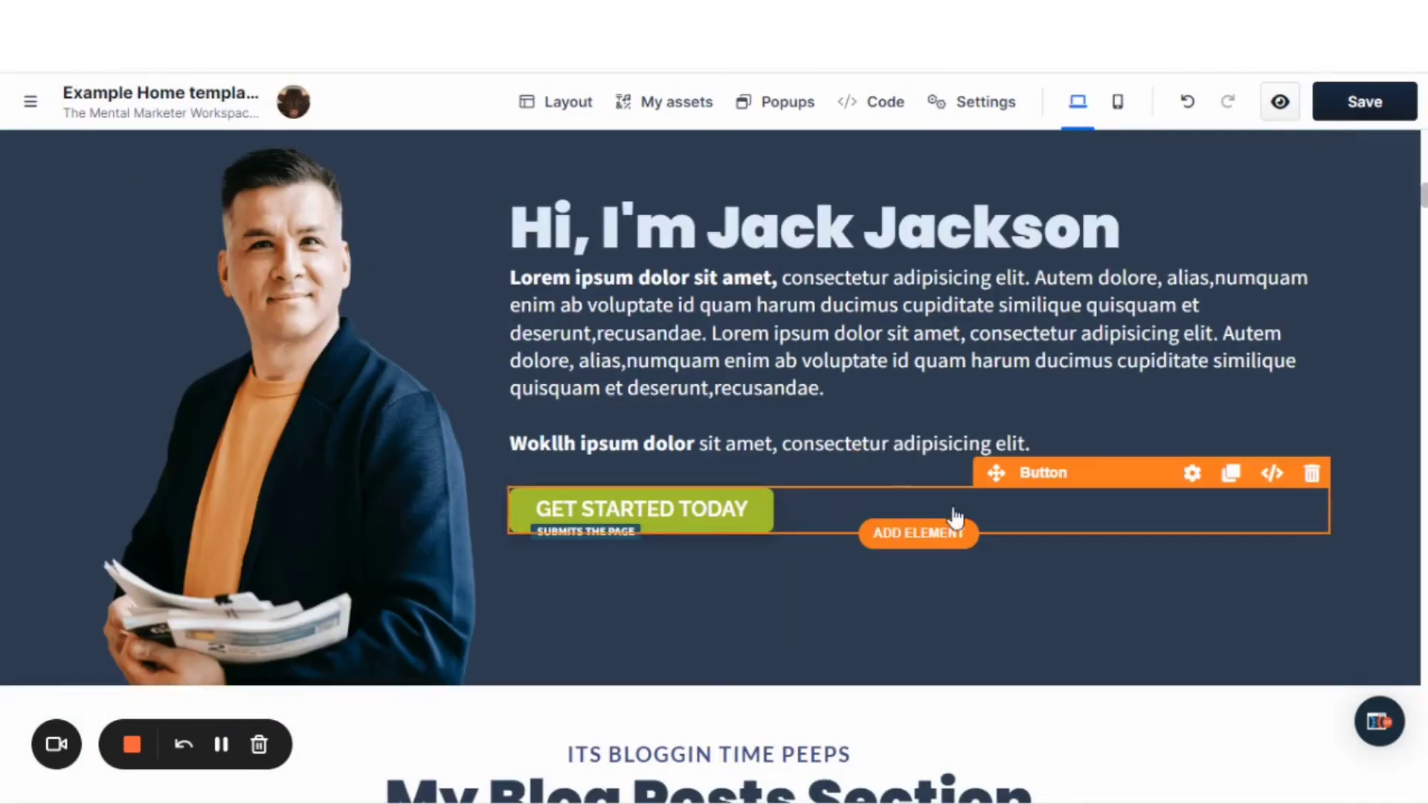
pyautogui.click(1192, 474)
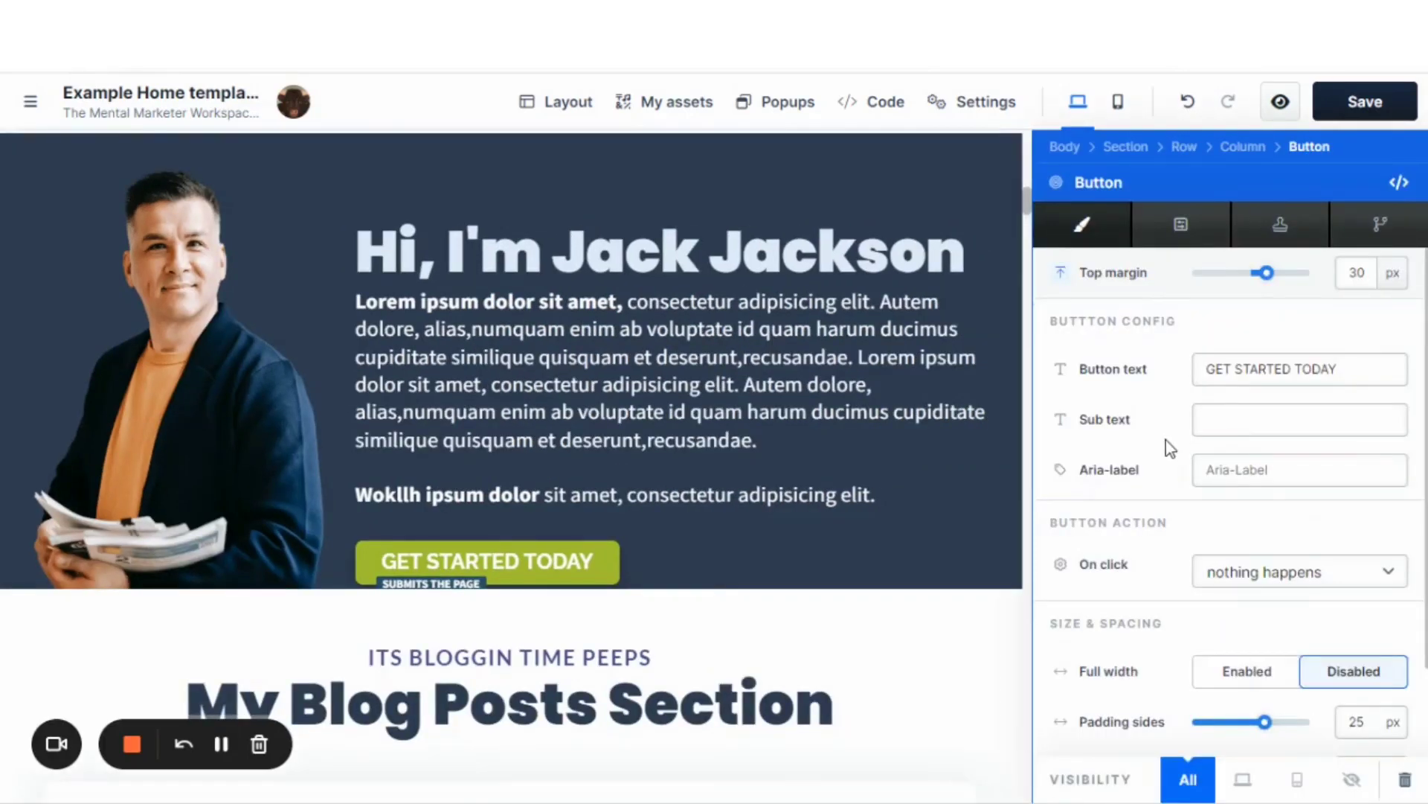
pyautogui.scroll(-3, 1169, 446)
pyautogui.scroll(-3, 1169, 452)
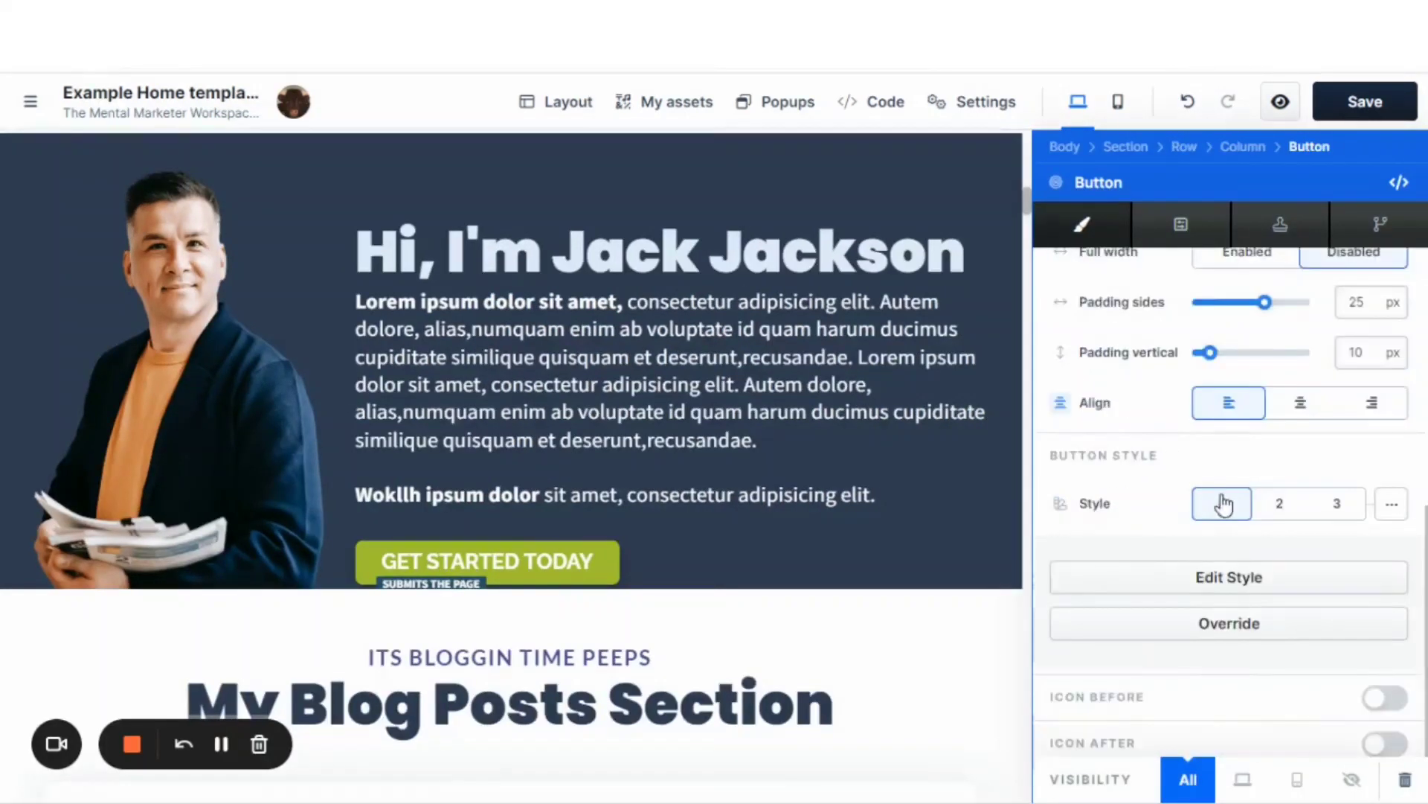
pyautogui.click(1274, 506)
pyautogui.click(1329, 506)
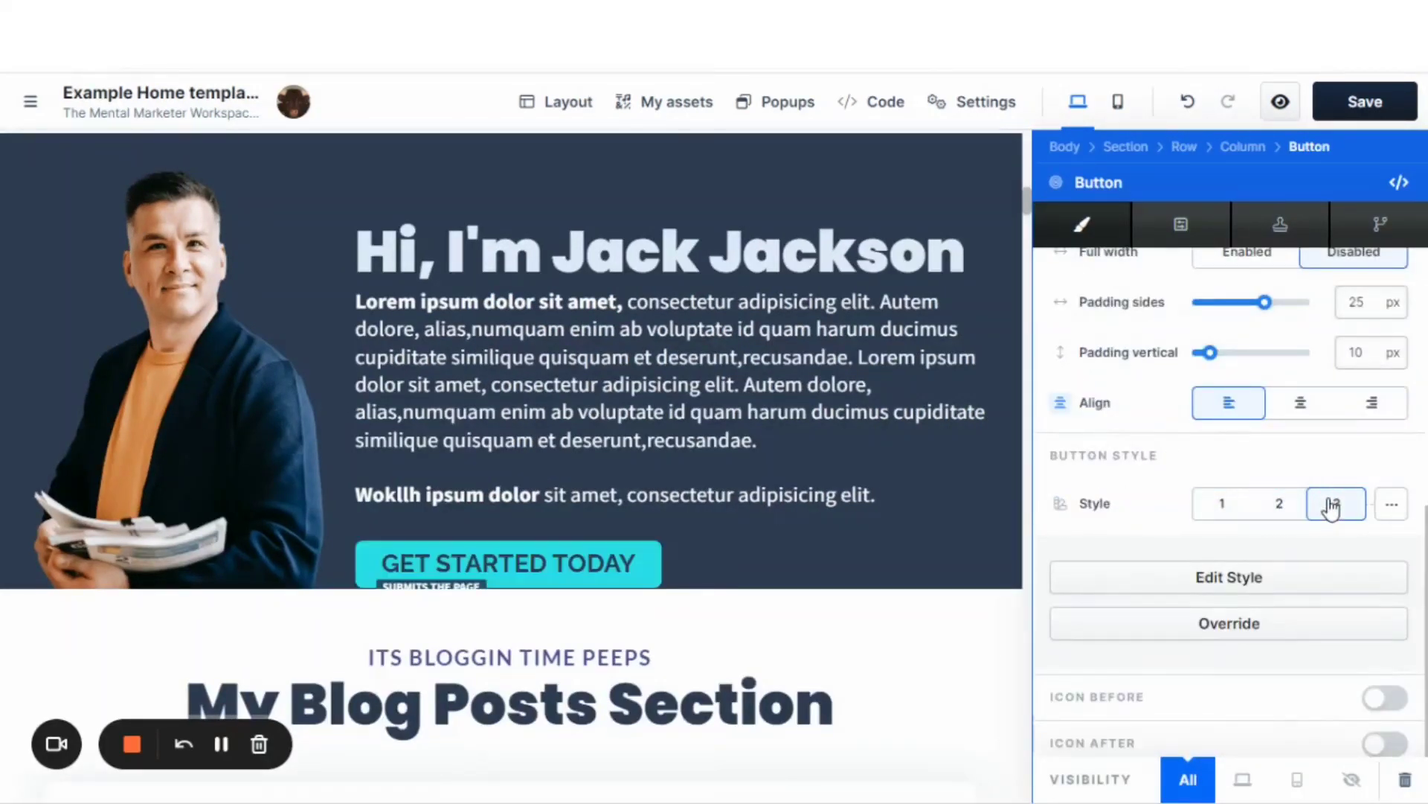
pyautogui.click(1277, 506)
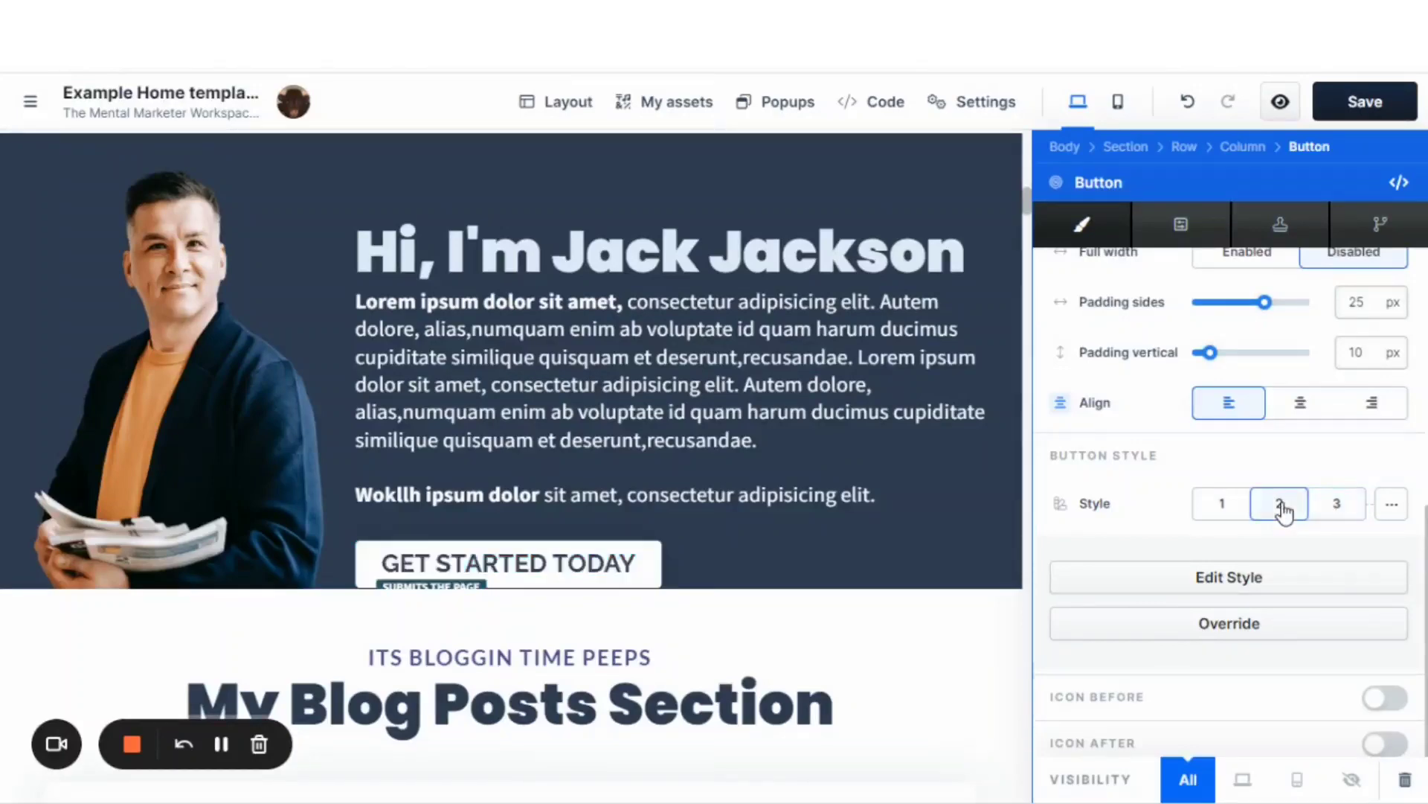
pyautogui.click(1198, 512)
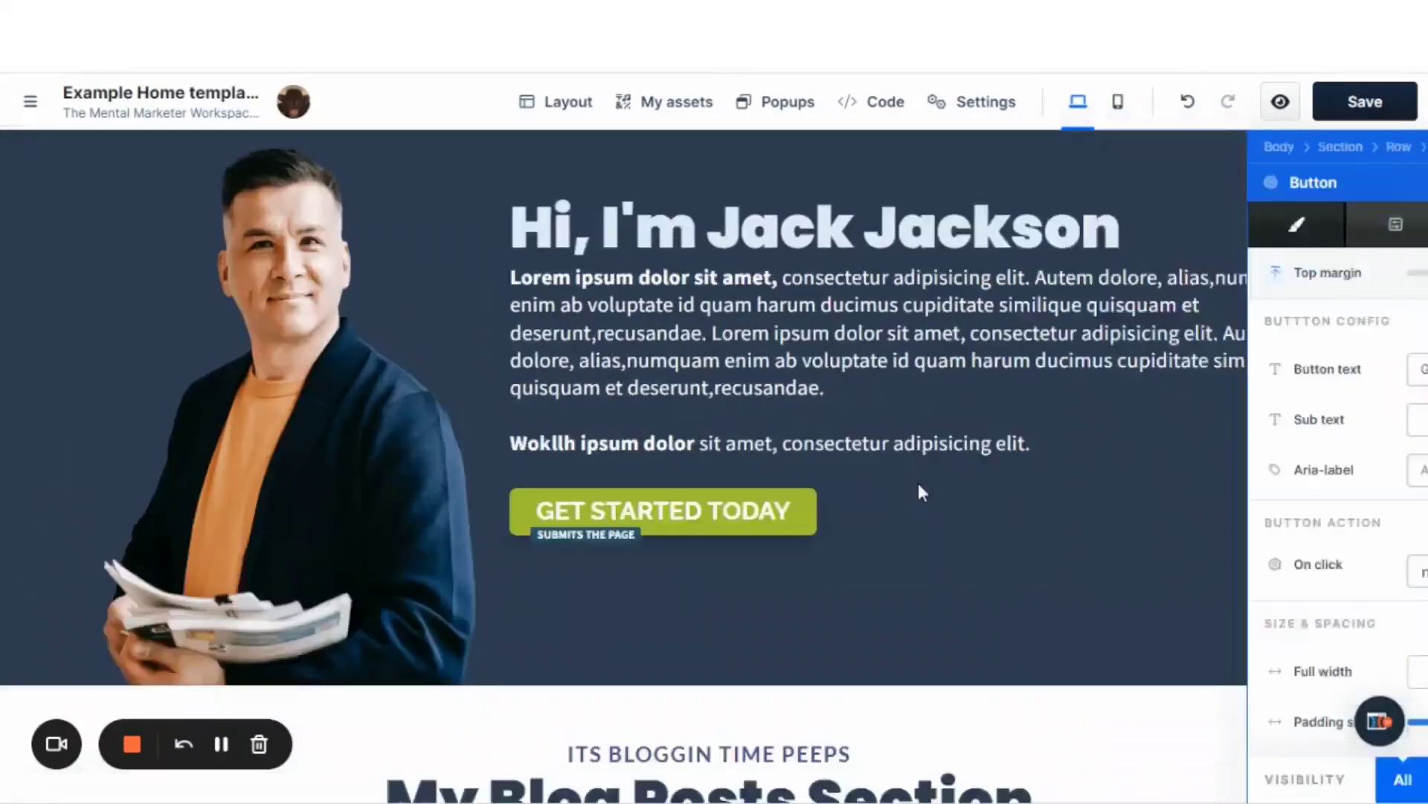
pyautogui.click(921, 494)
# Enable a style override for the GET STARTED TODAY button in the Join My Mail List section.
pyautogui.scroll(10, 945, 491)
pyautogui.scroll(3, 1018, 462)
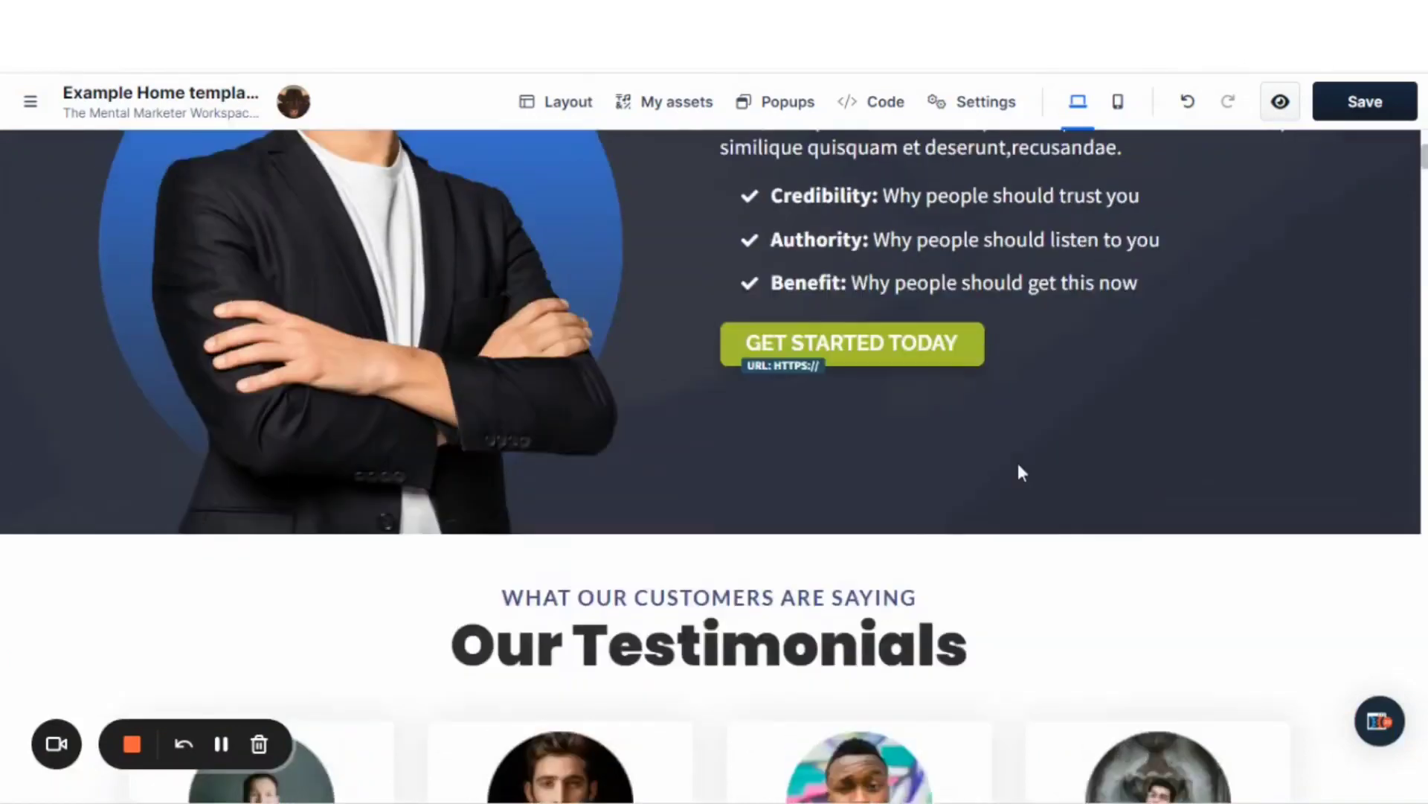
pyautogui.scroll(3, 1001, 392)
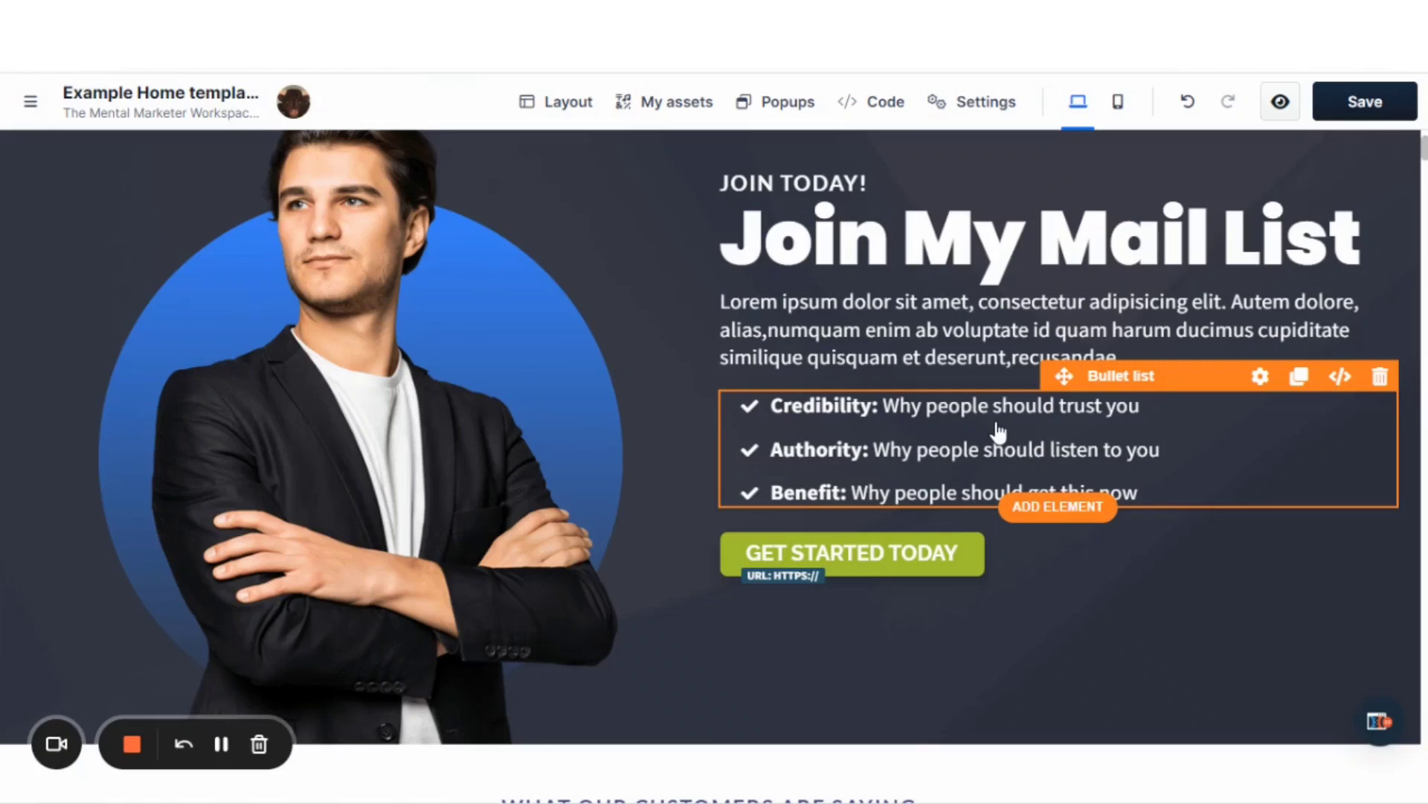
pyautogui.scroll(-3, 1014, 430)
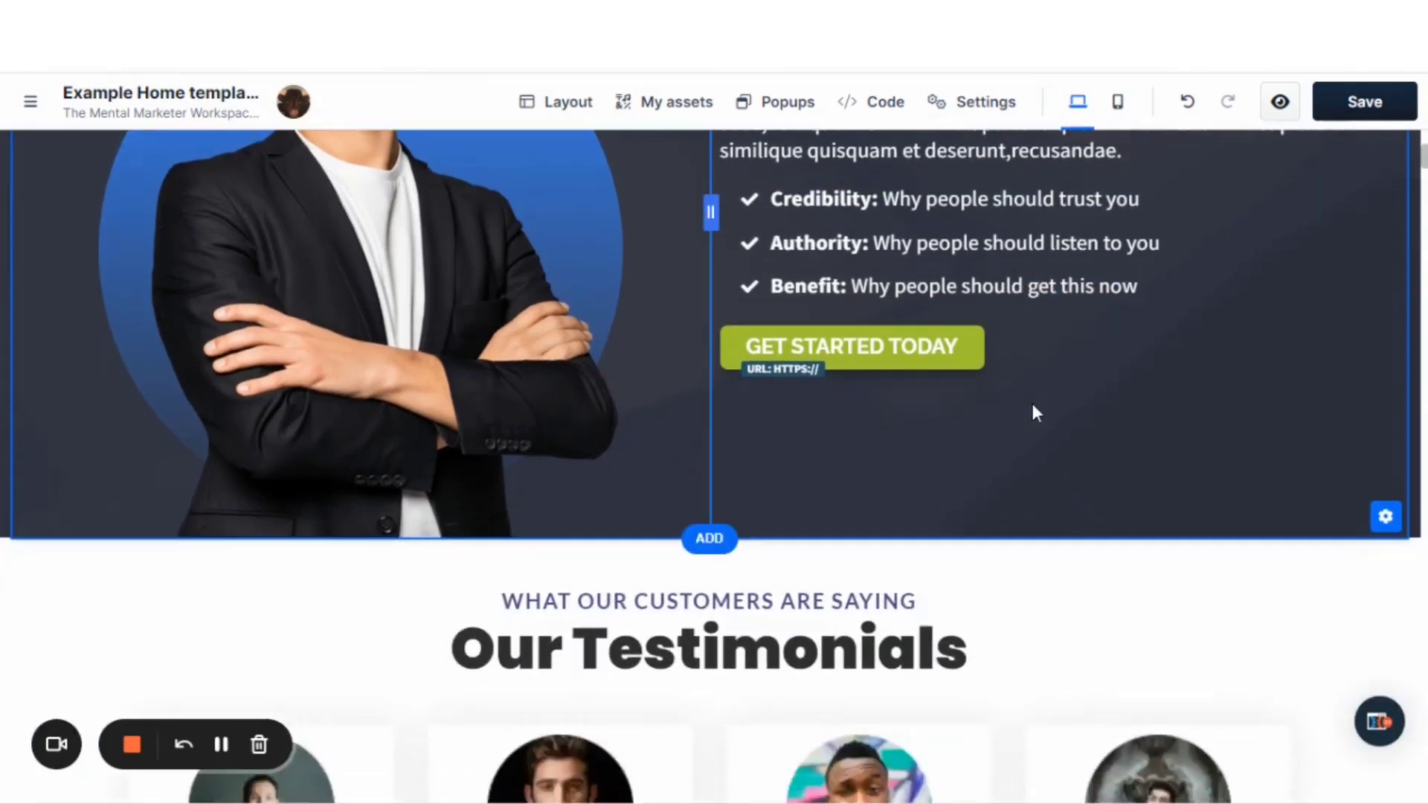
pyautogui.scroll(-2, 1034, 409)
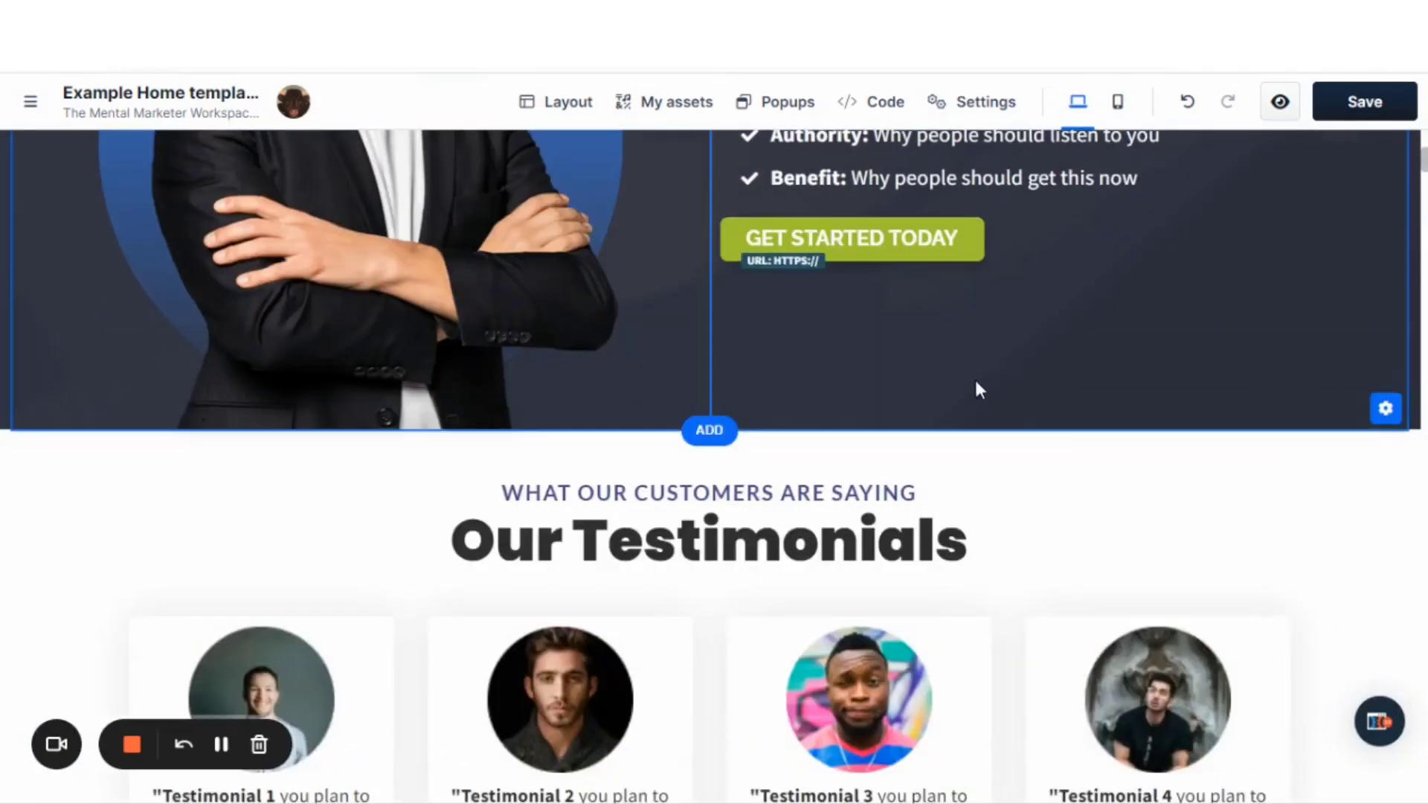
pyautogui.scroll(4, 977, 382)
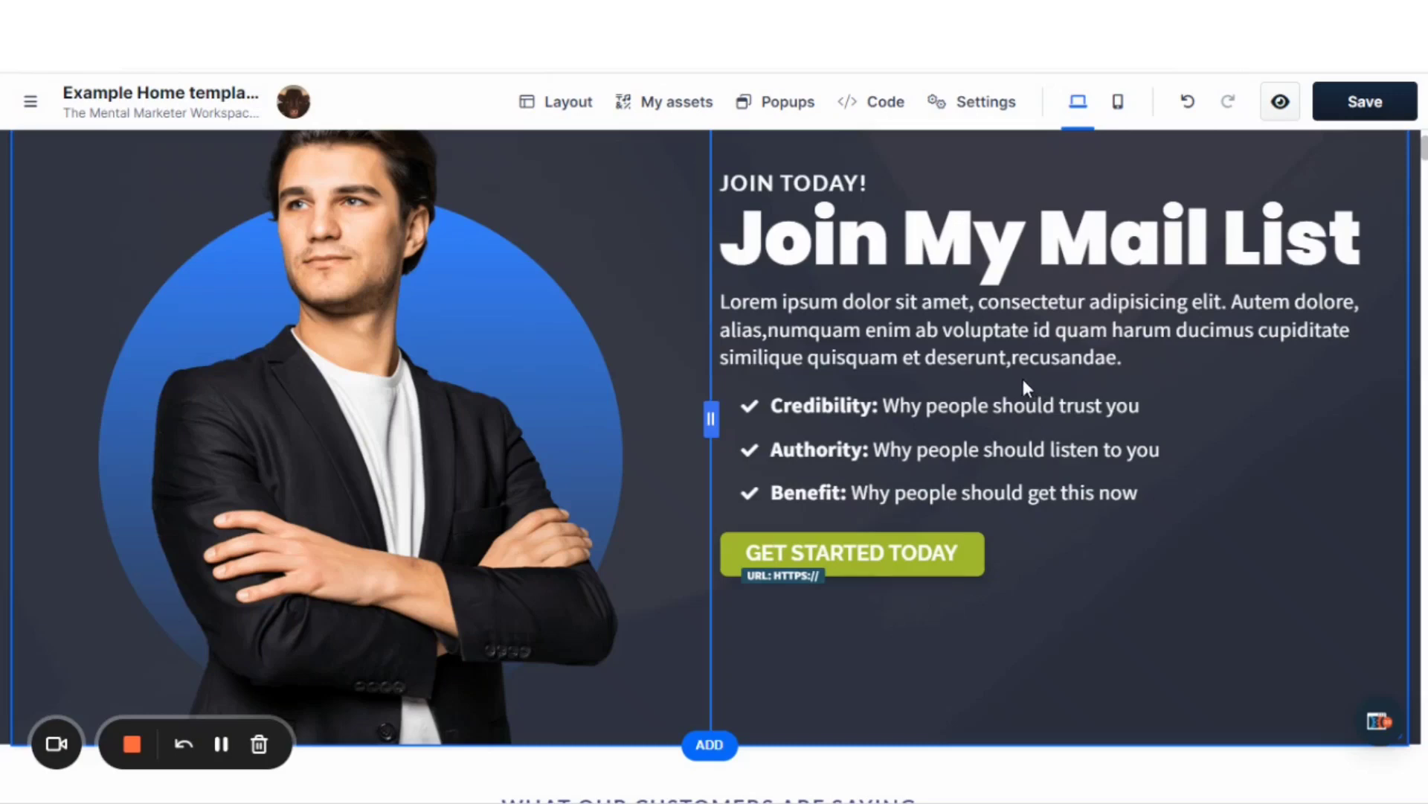
pyautogui.scroll(-3, 1023, 379)
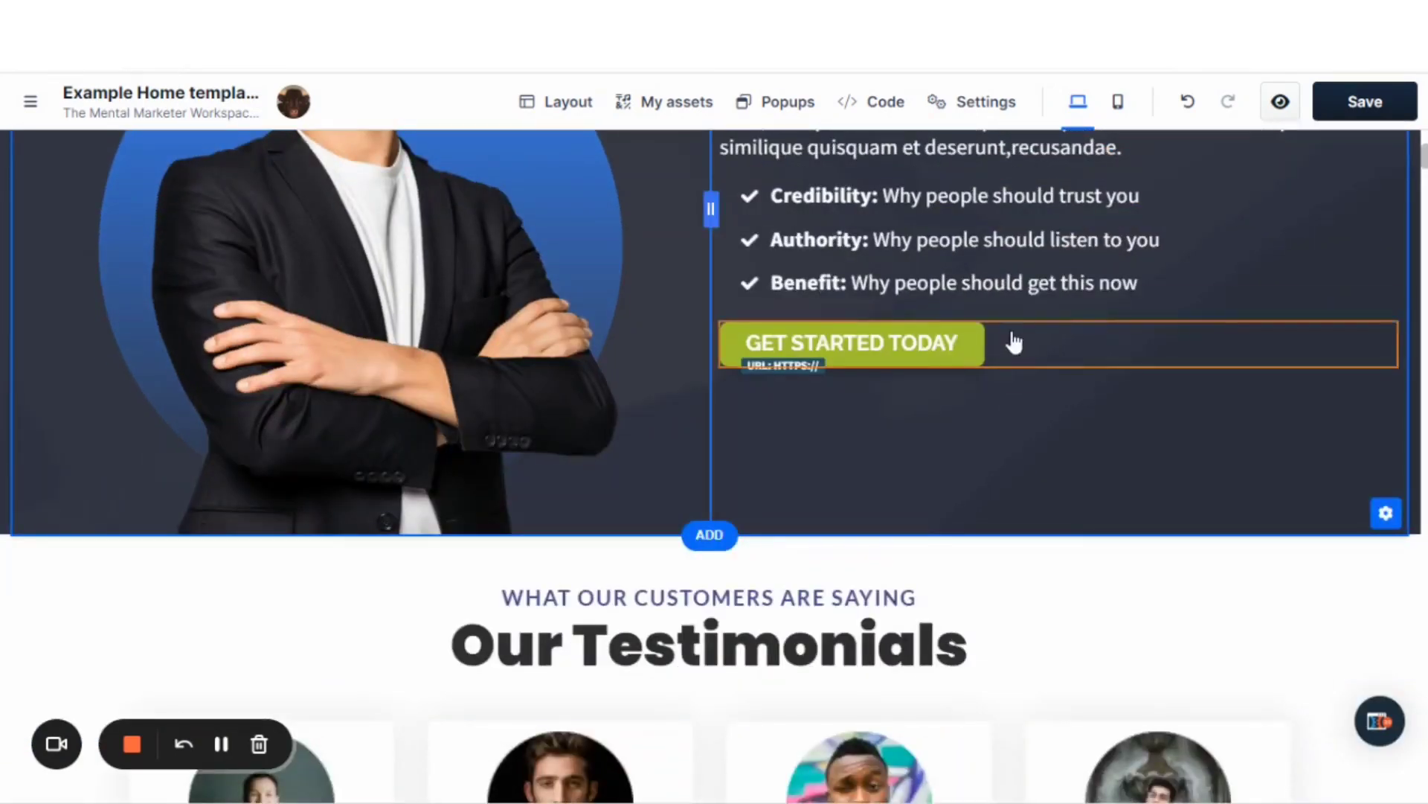
pyautogui.moveTo(1074, 337)
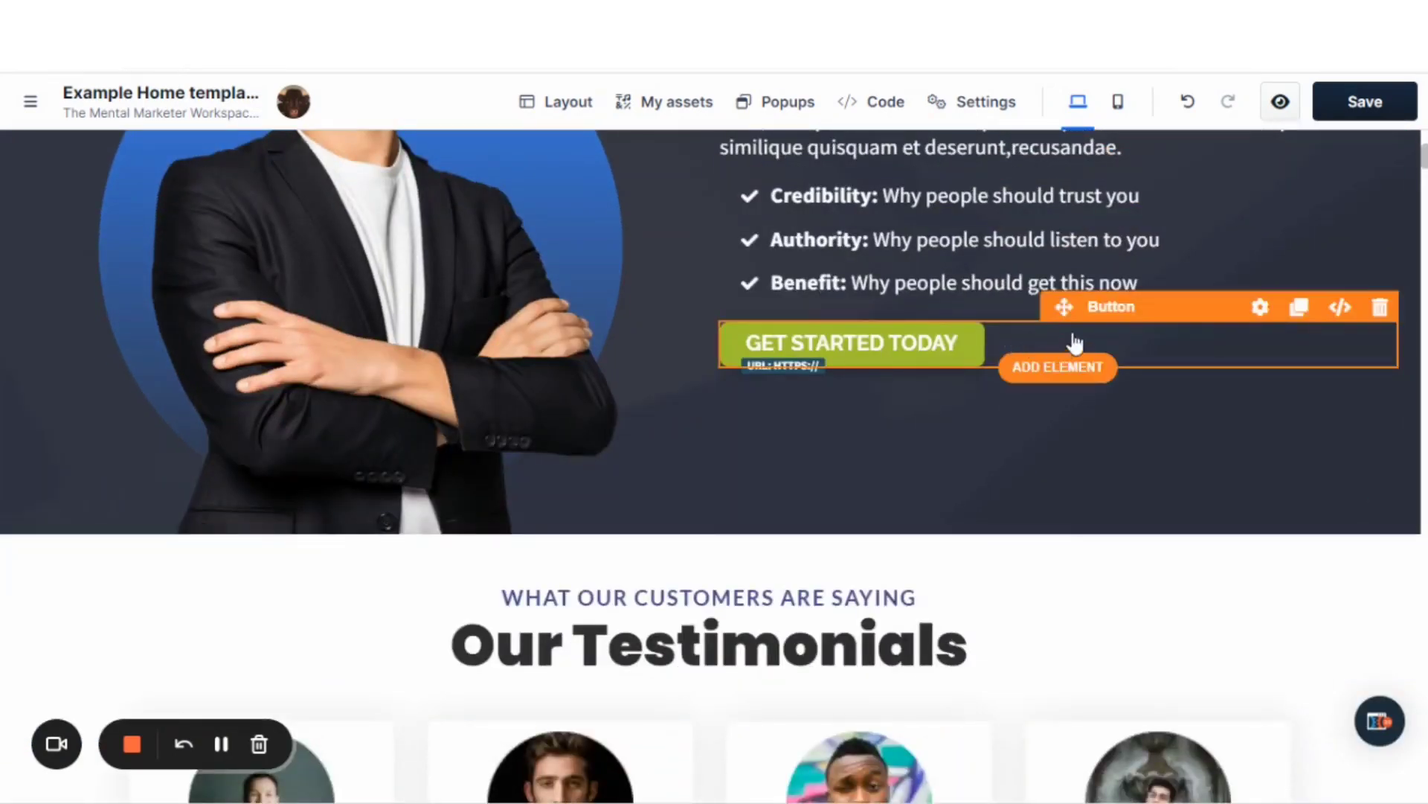
pyautogui.click(1258, 311)
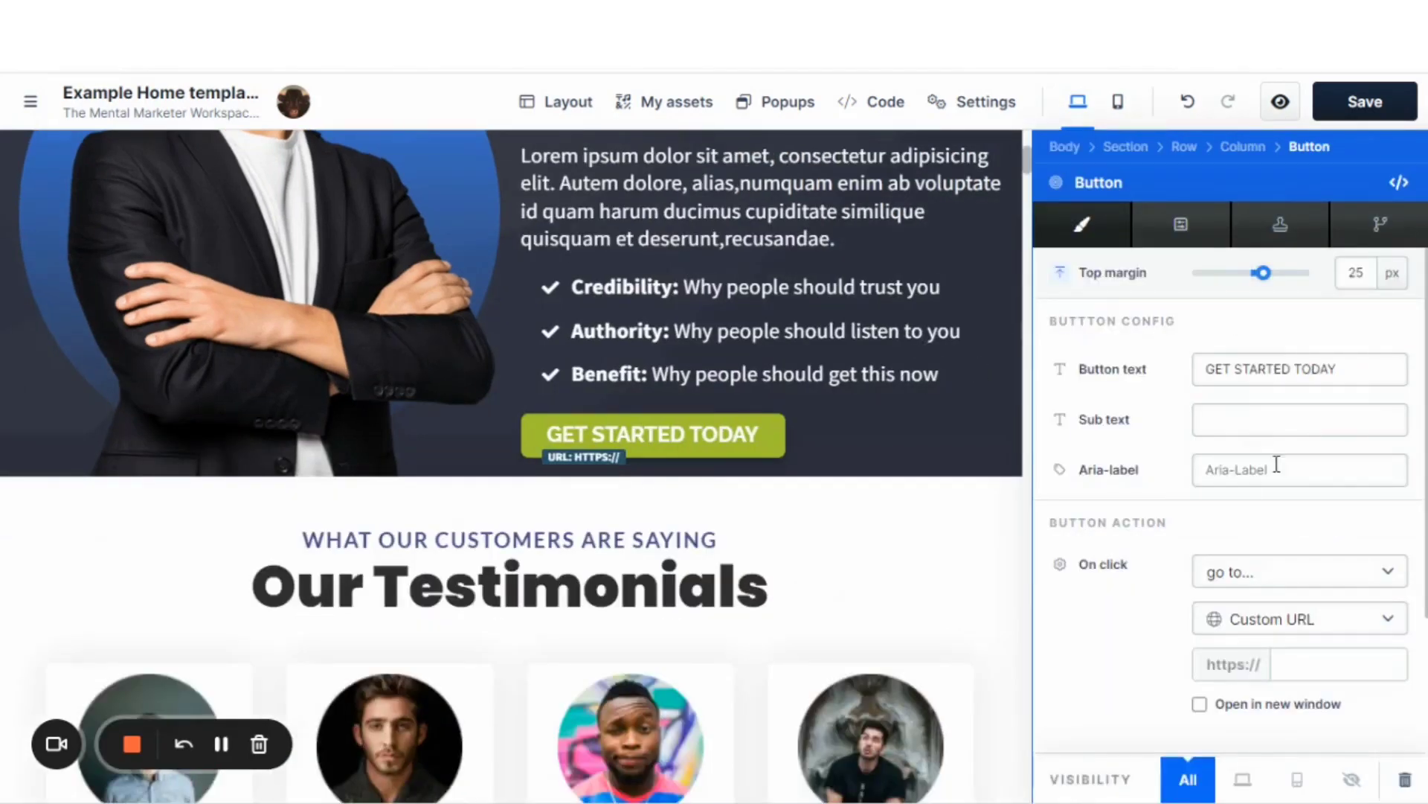
pyautogui.scroll(-8, 1277, 465)
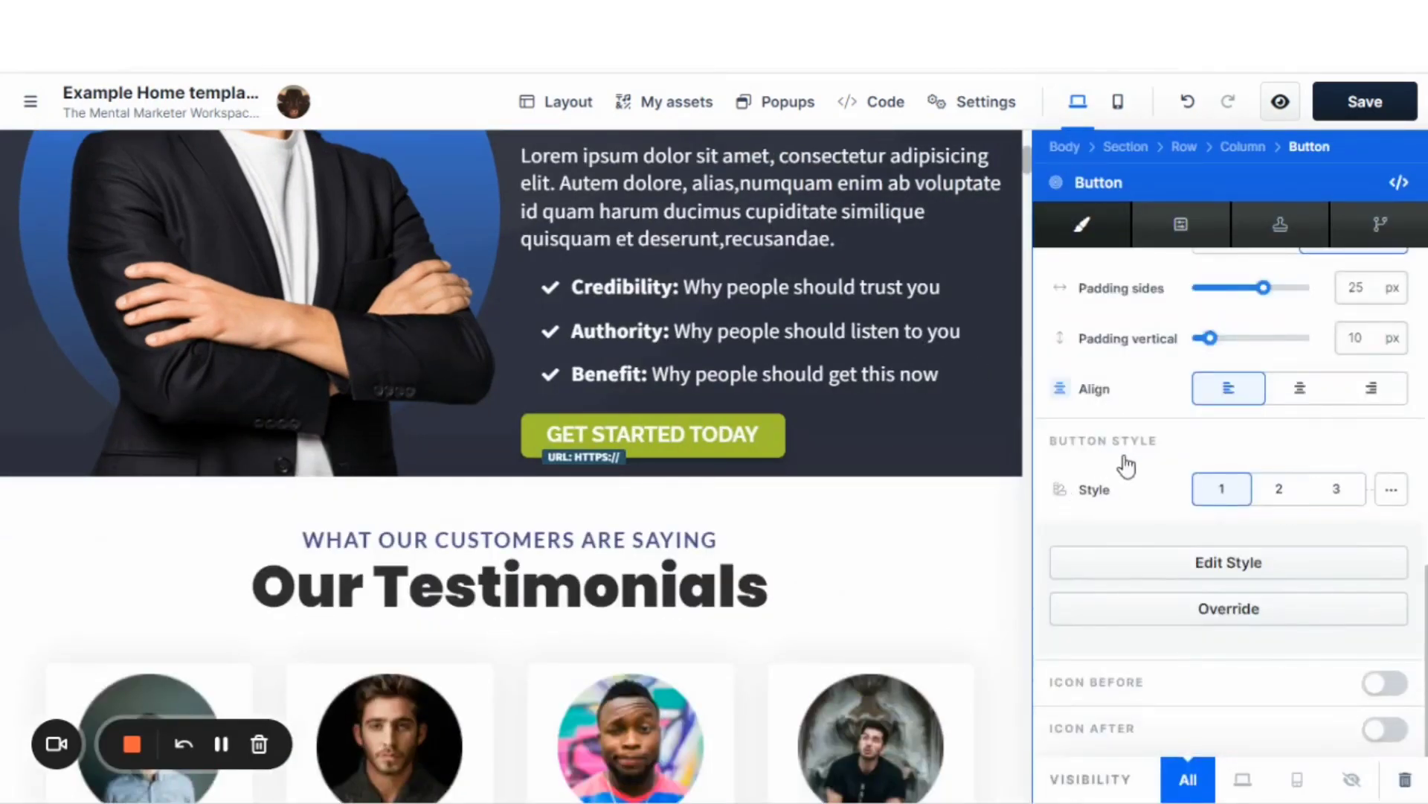
pyautogui.click(1229, 610)
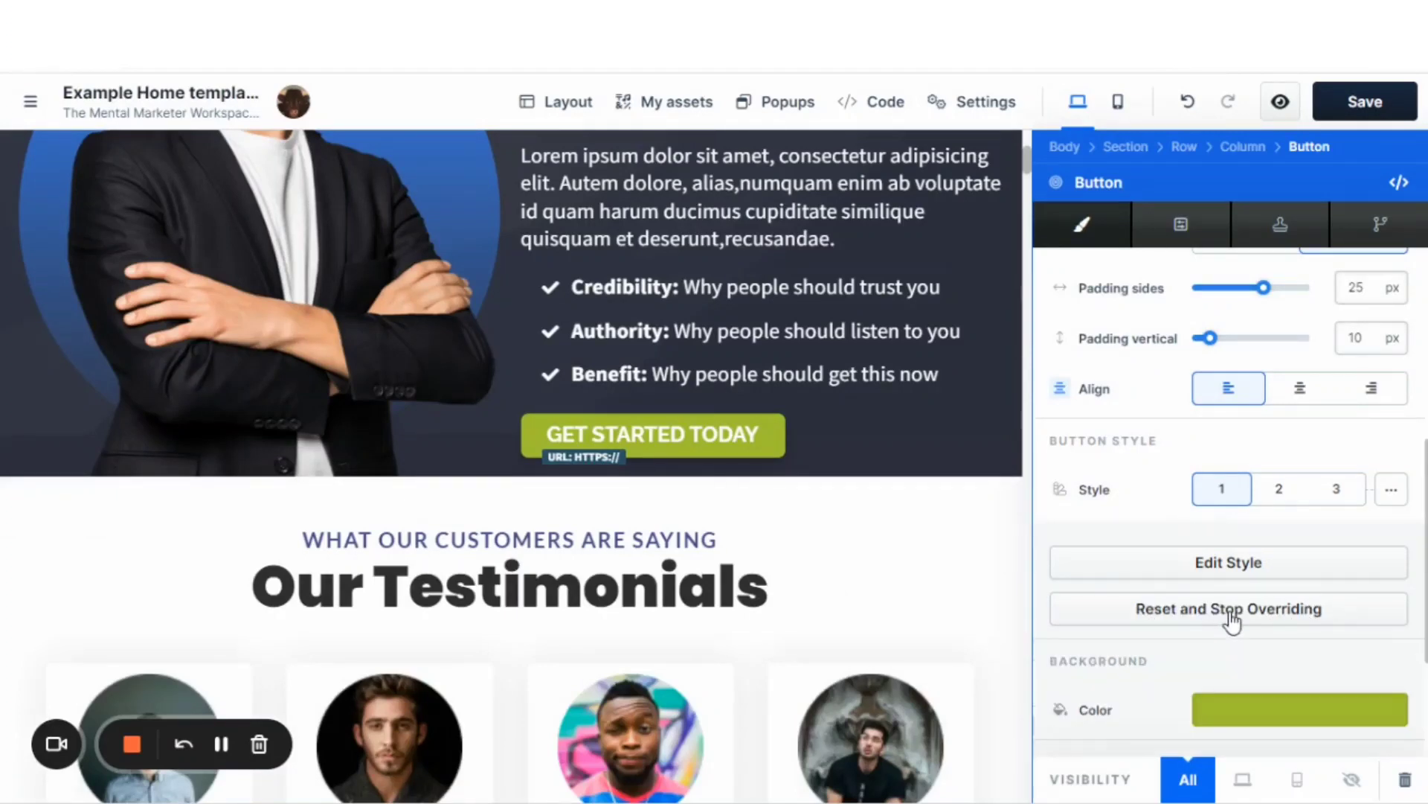
# Set the Join My Mail List button's overridden background to the royal-navy blue swatch from the style guide colors.
pyautogui.scroll(-3, 1228, 617)
pyautogui.scroll(-3, 1170, 497)
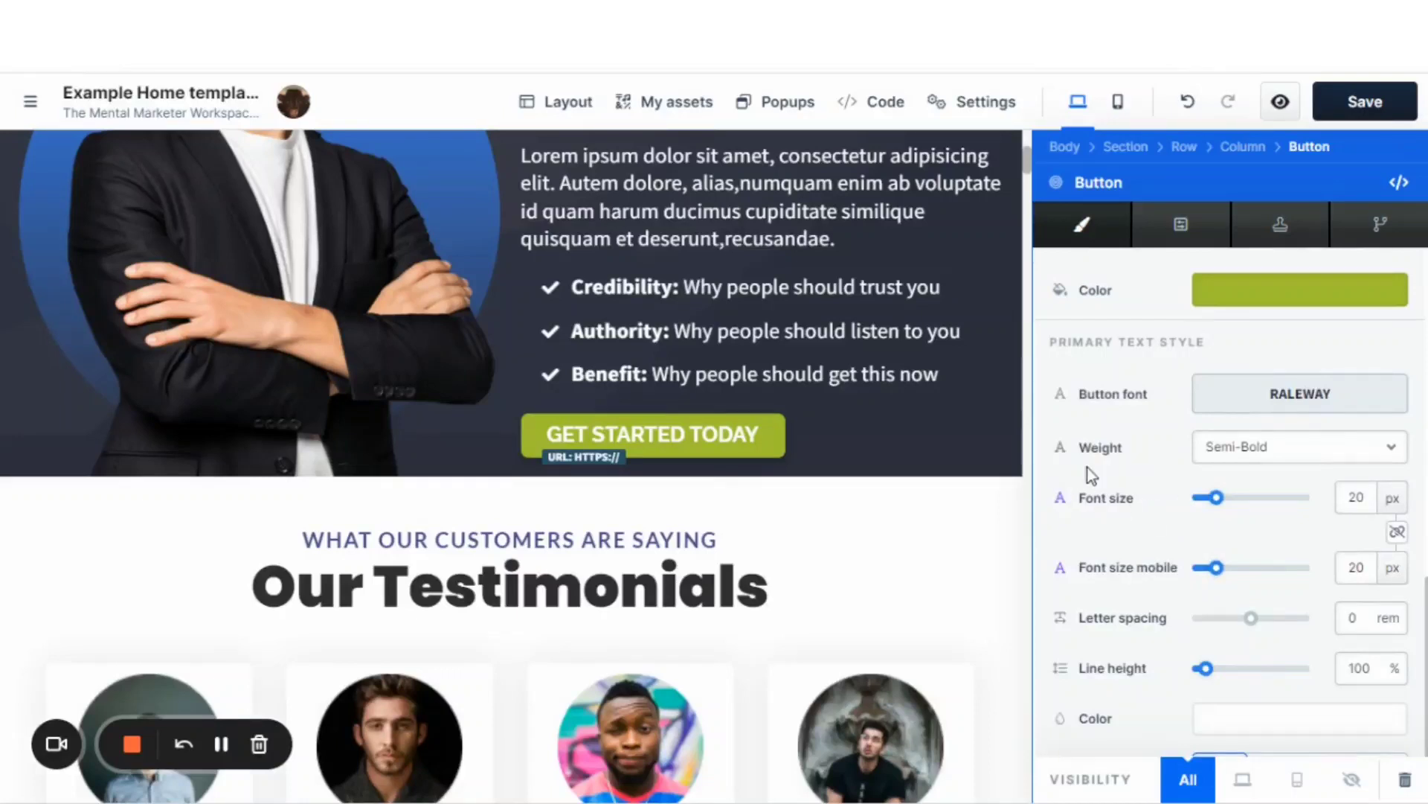
pyautogui.scroll(-1, 1088, 479)
pyautogui.scroll(3, 1088, 480)
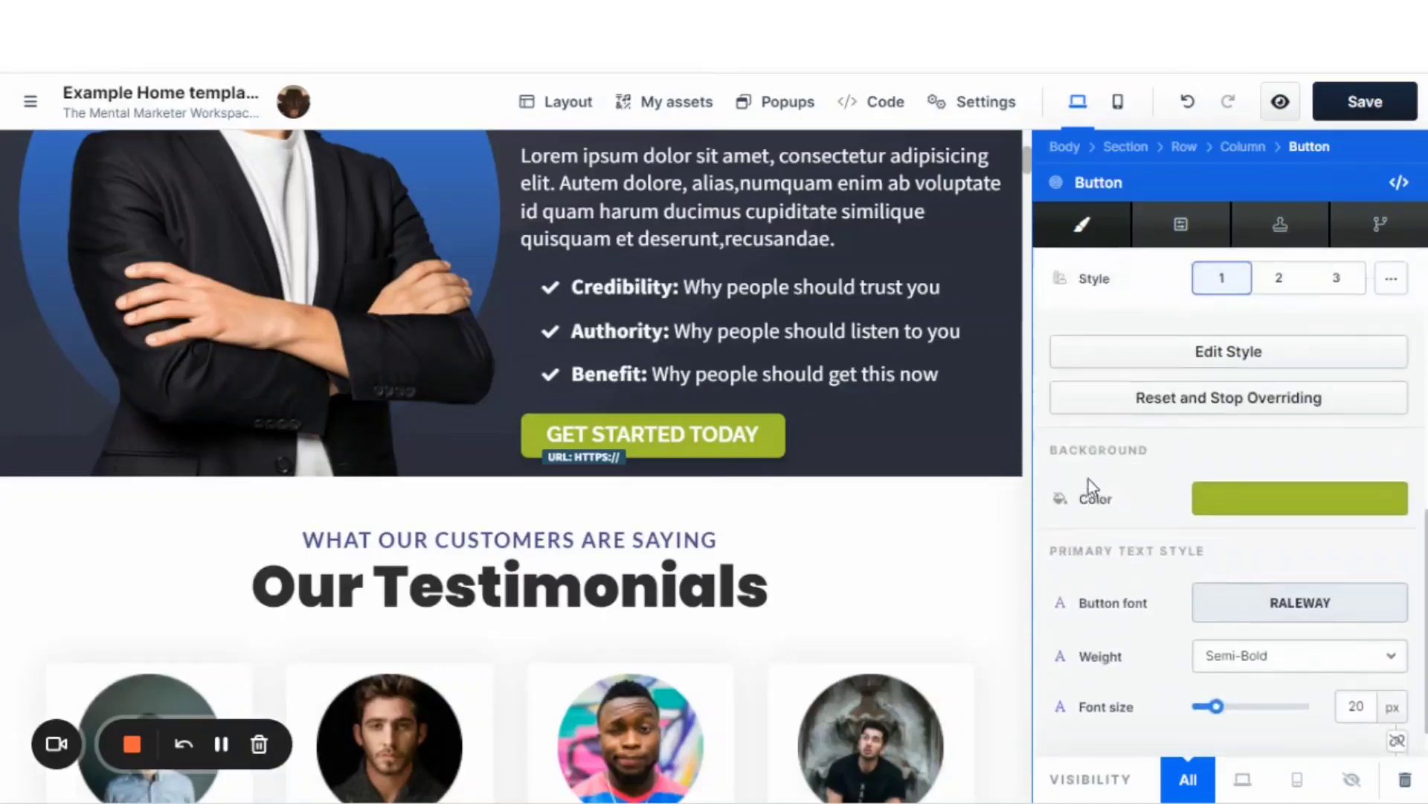
pyautogui.click(1251, 511)
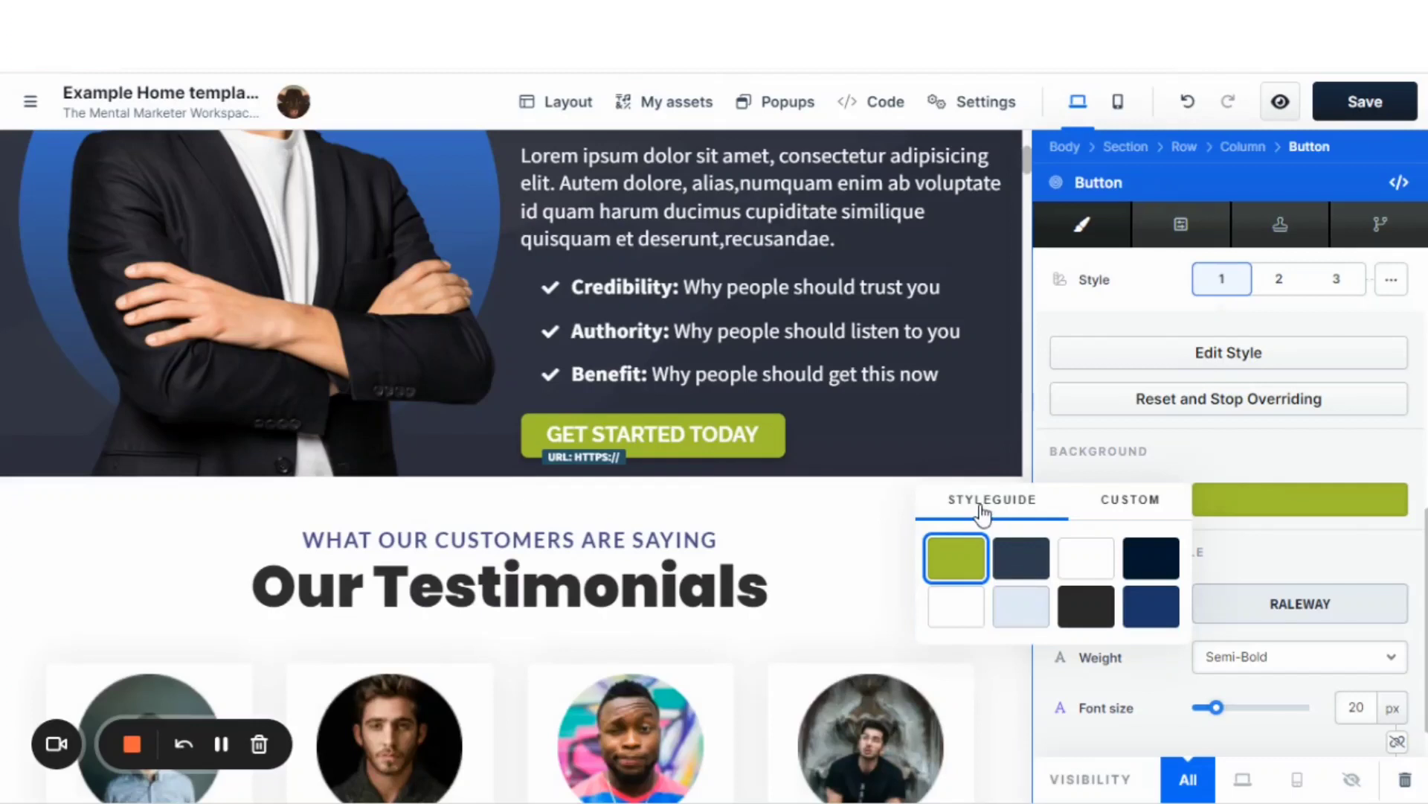
pyautogui.click(1122, 504)
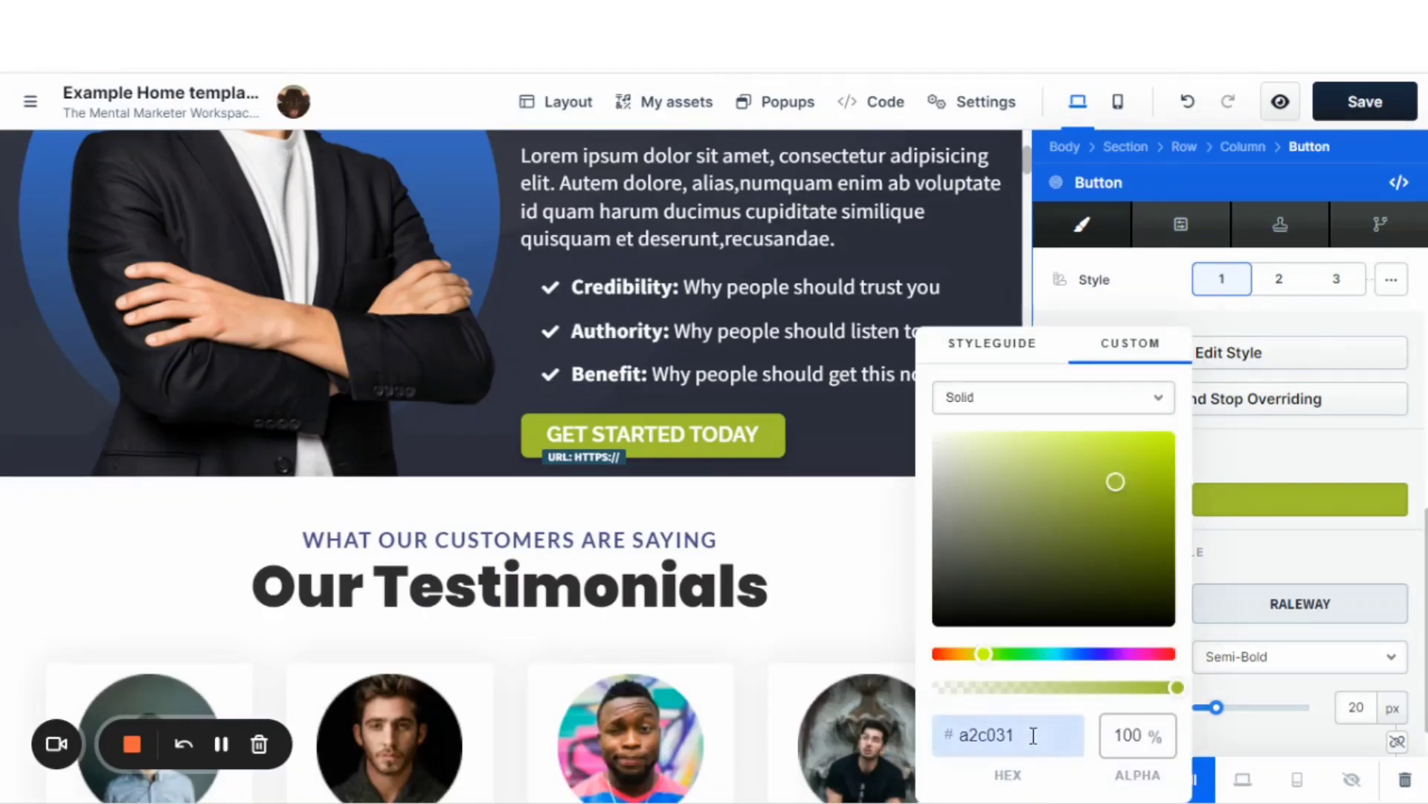
pyautogui.click(978, 349)
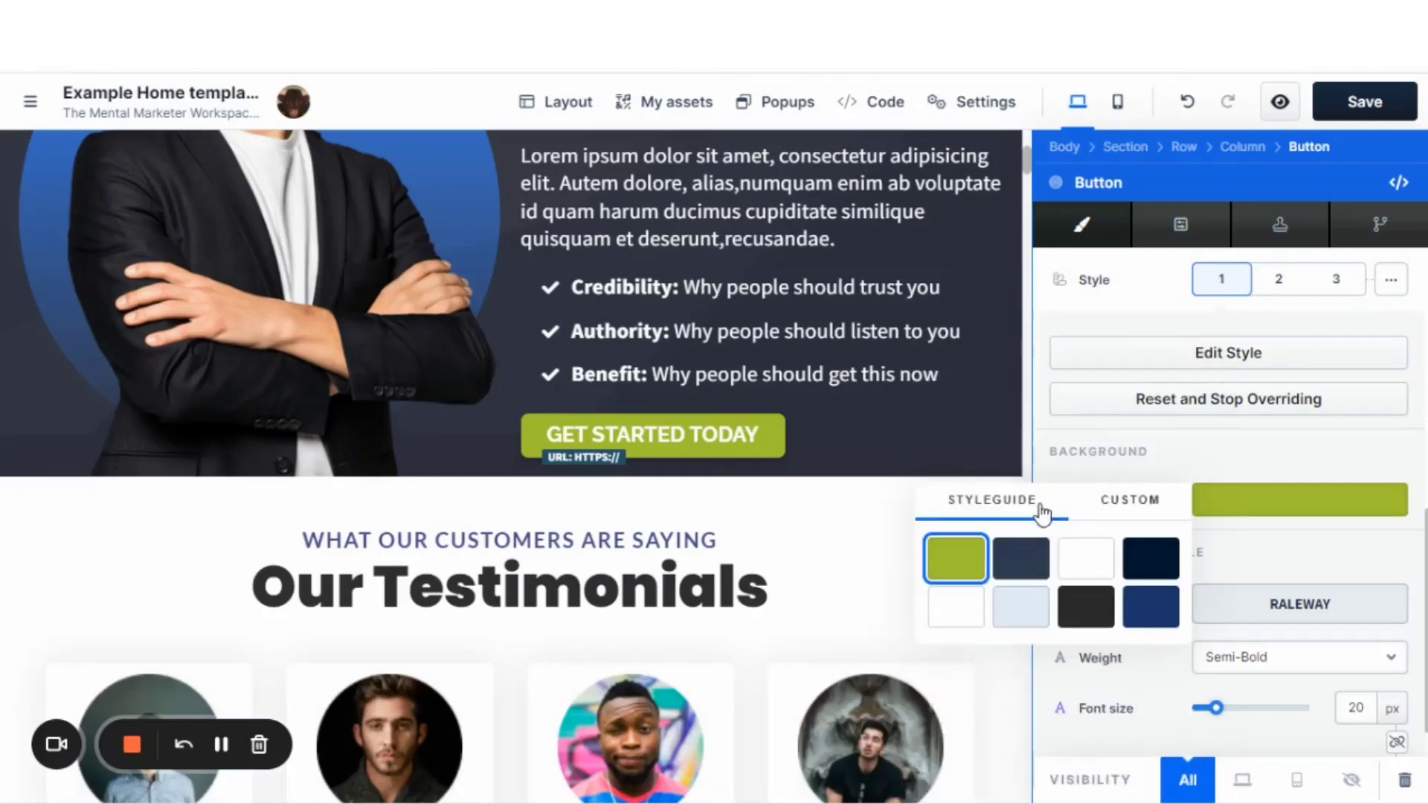
pyautogui.click(1151, 610)
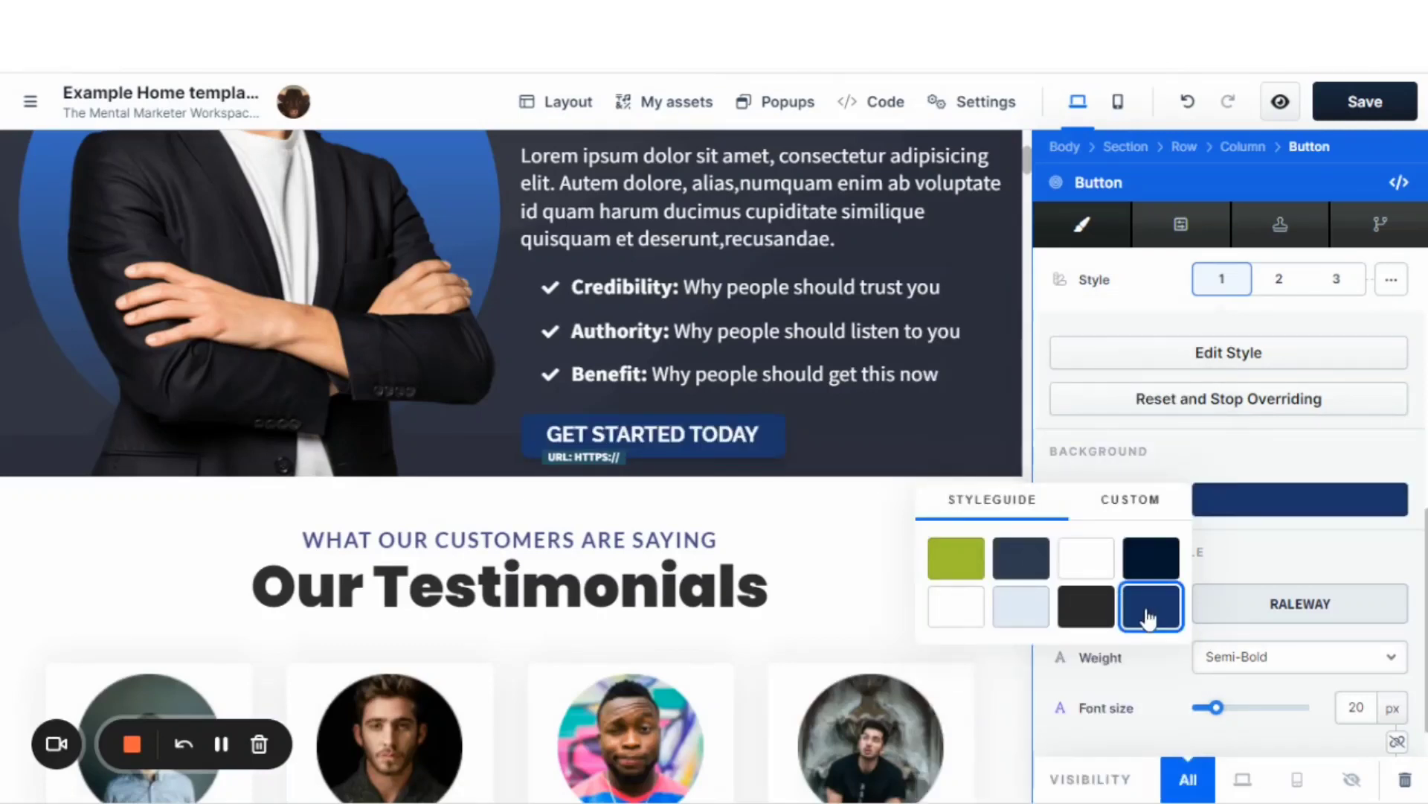
pyautogui.click(1173, 467)
# Look over the Join My Mail List section and its button's remaining override settings.
pyautogui.scroll(-1, 1191, 480)
pyautogui.scroll(-2, 1183, 484)
pyautogui.scroll(3, 1138, 443)
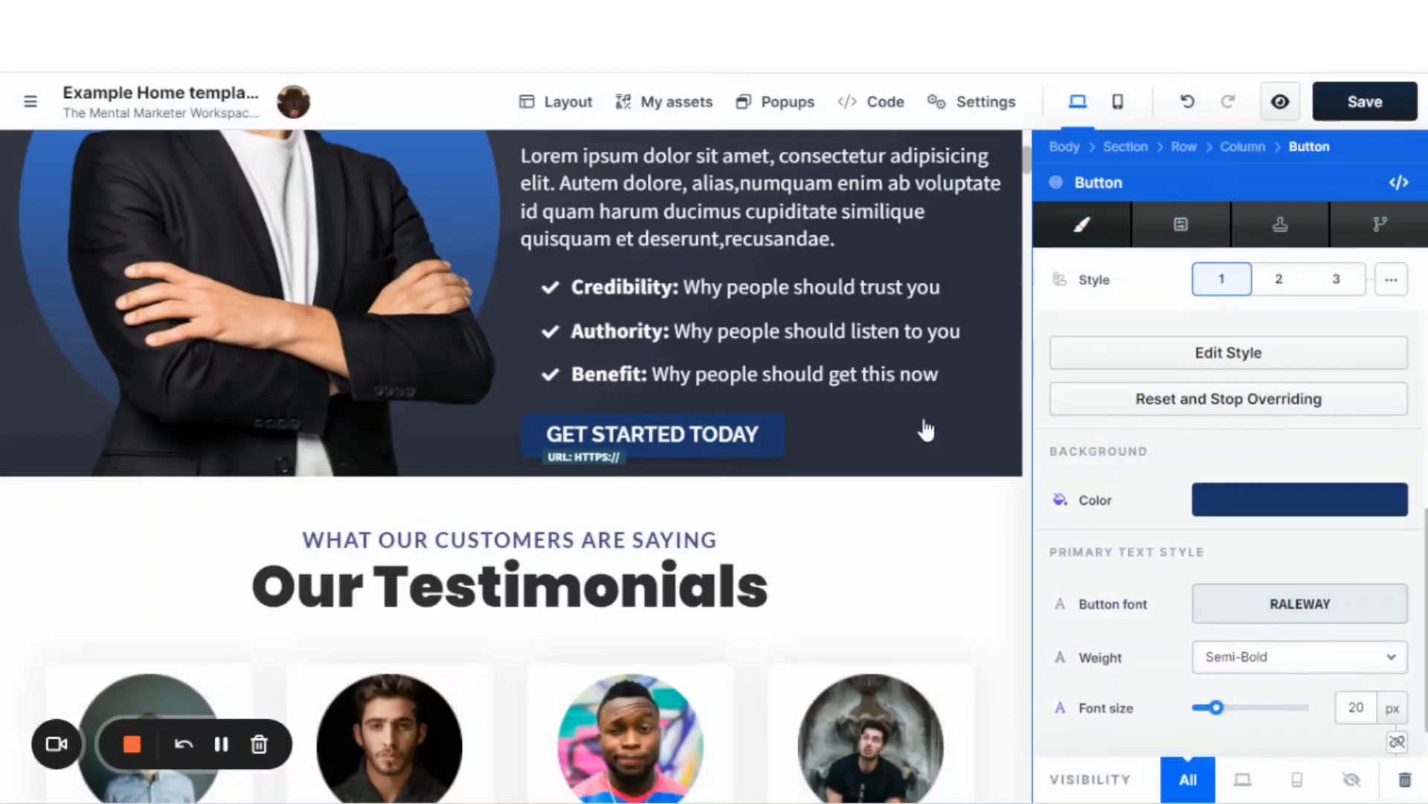
pyautogui.scroll(2, 982, 437)
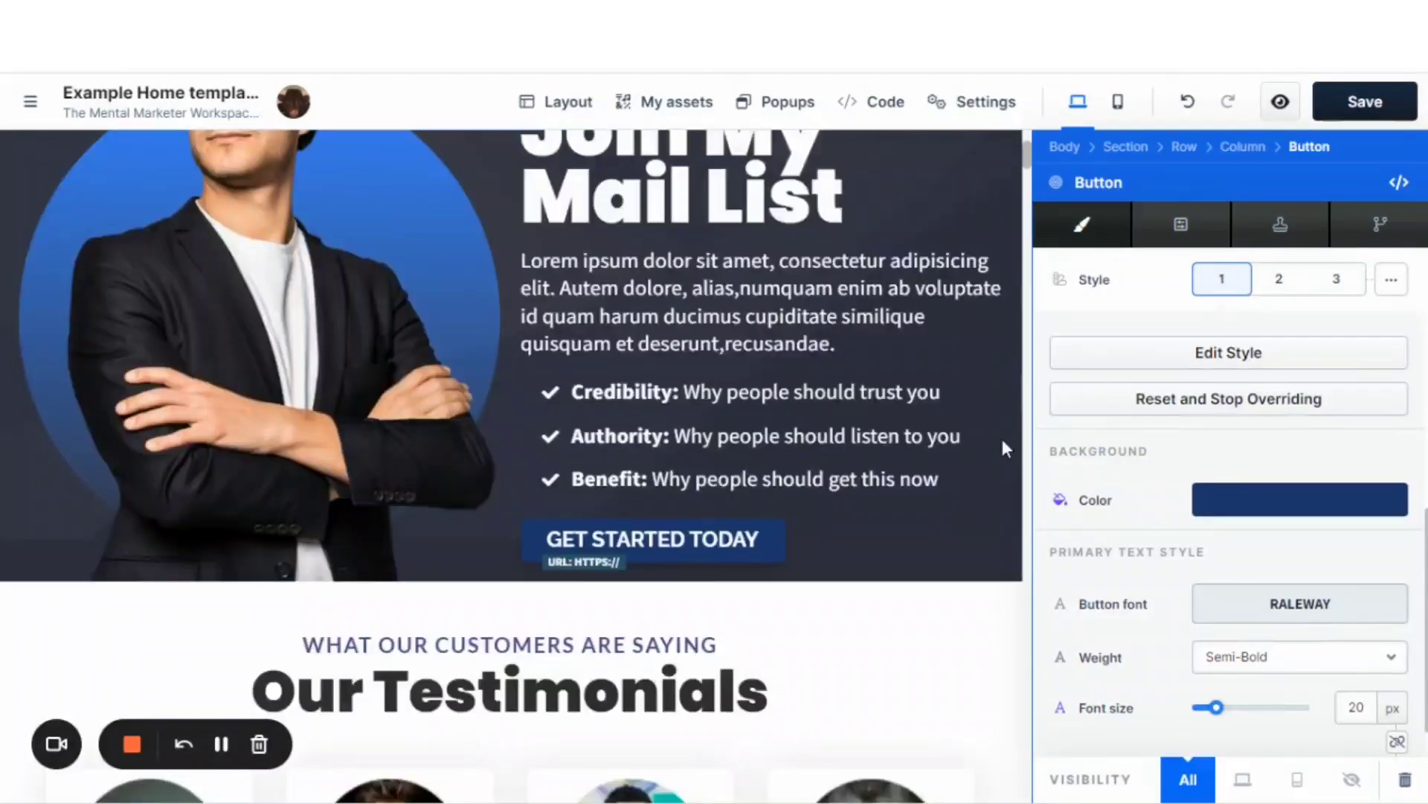
pyautogui.scroll(3, 962, 462)
pyautogui.scroll(3, 1171, 456)
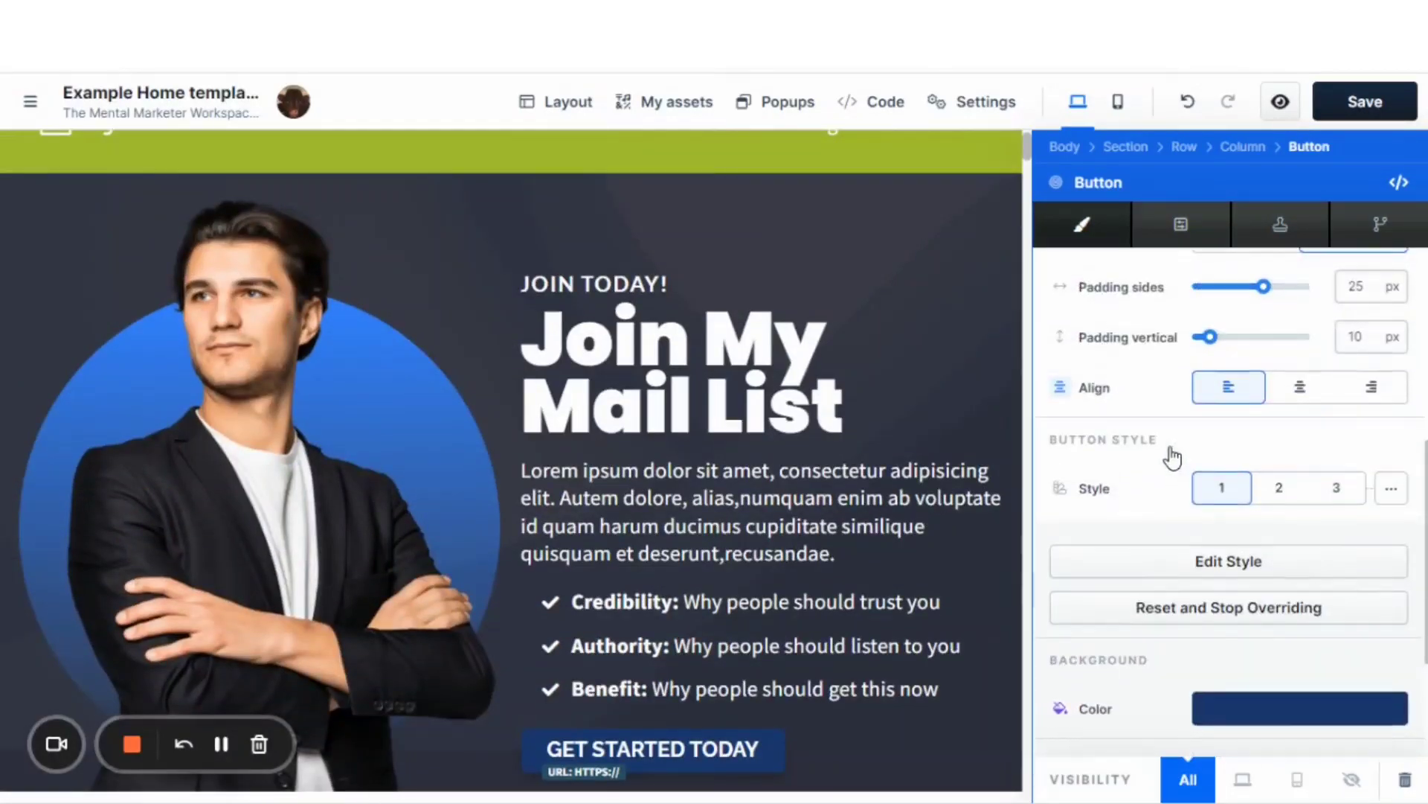
pyautogui.scroll(-3, 1174, 457)
# Examine the Join My Mail List button's action, size and spacing, and overridden text style settings.
pyautogui.scroll(1, 1173, 457)
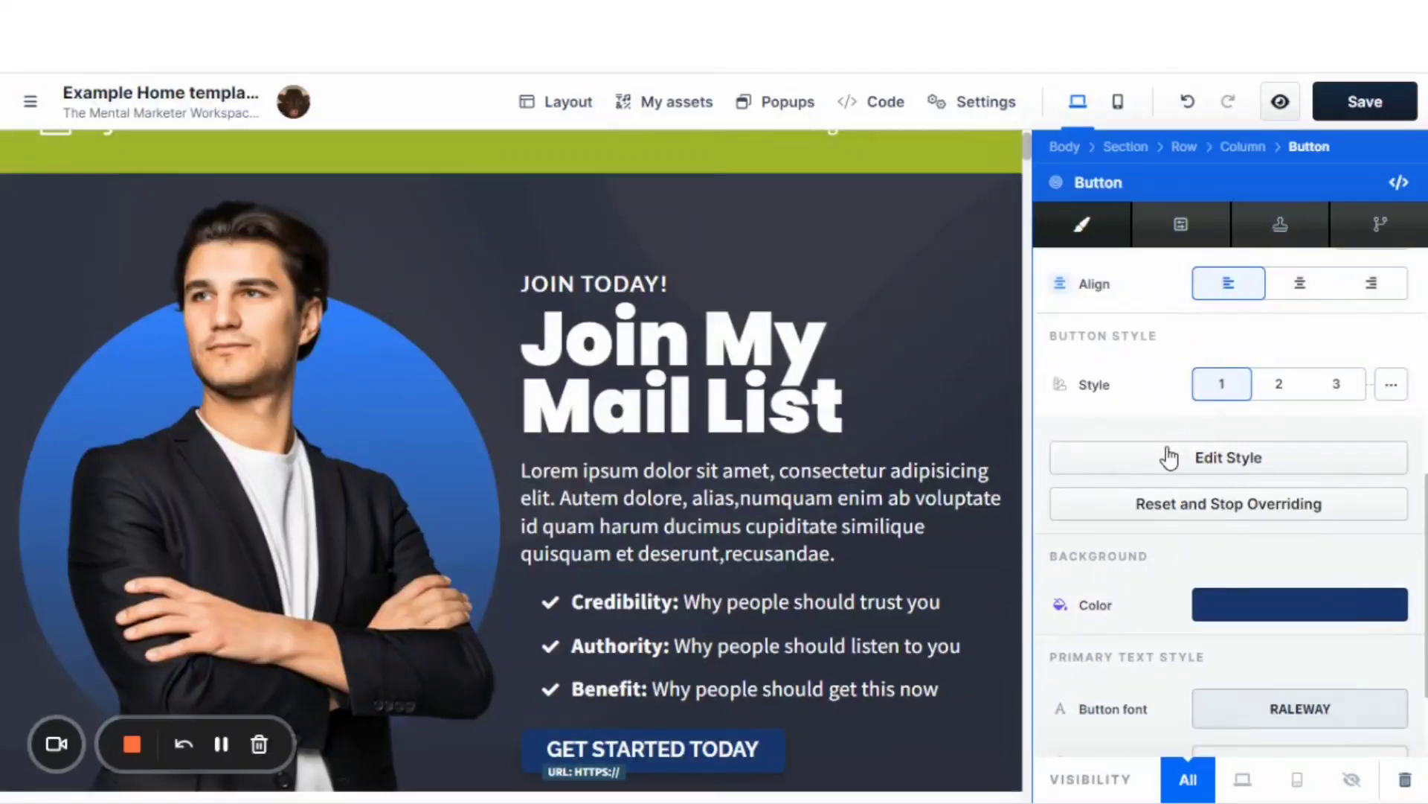
pyautogui.scroll(-2, 893, 576)
pyautogui.scroll(1, 897, 581)
pyautogui.scroll(-1, 819, 566)
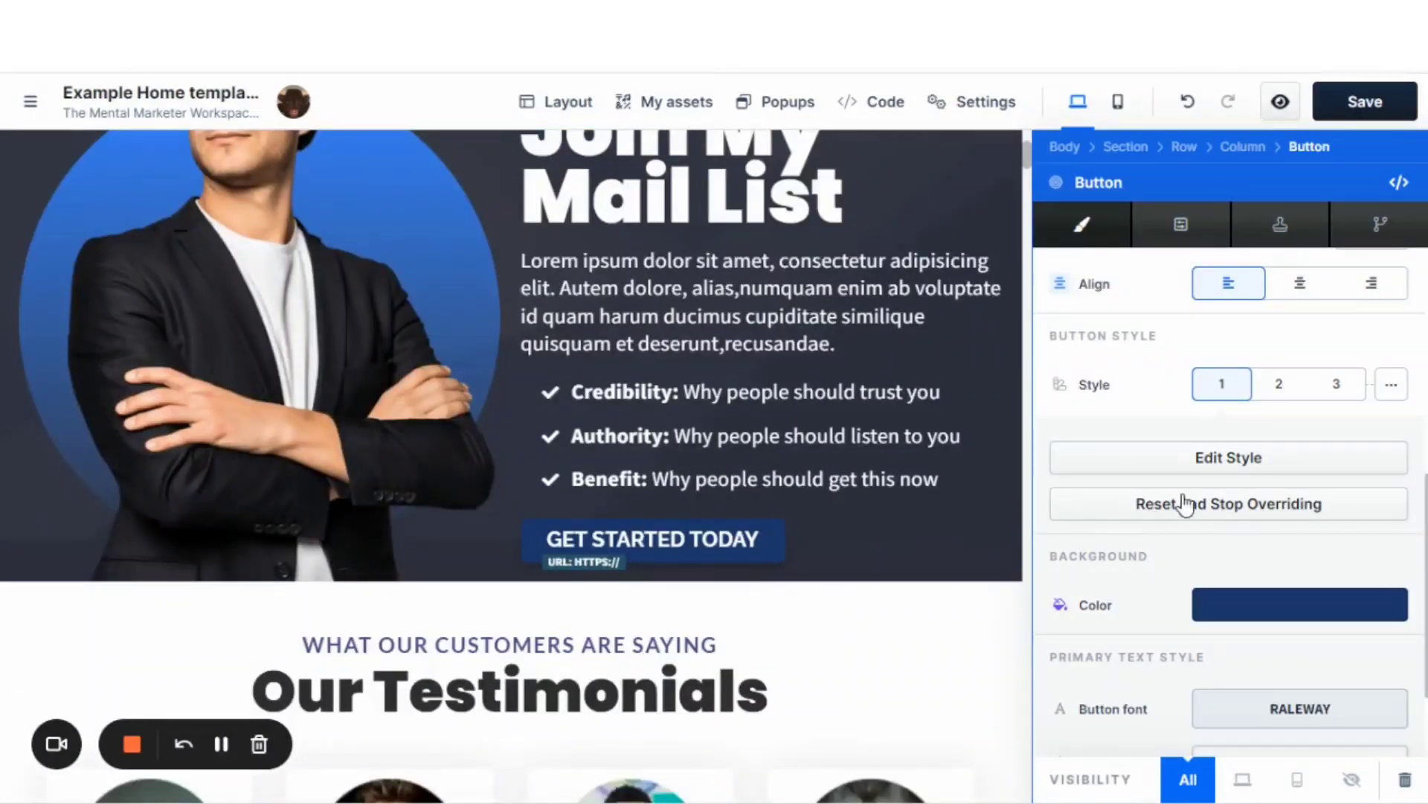
pyautogui.scroll(4, 1176, 499)
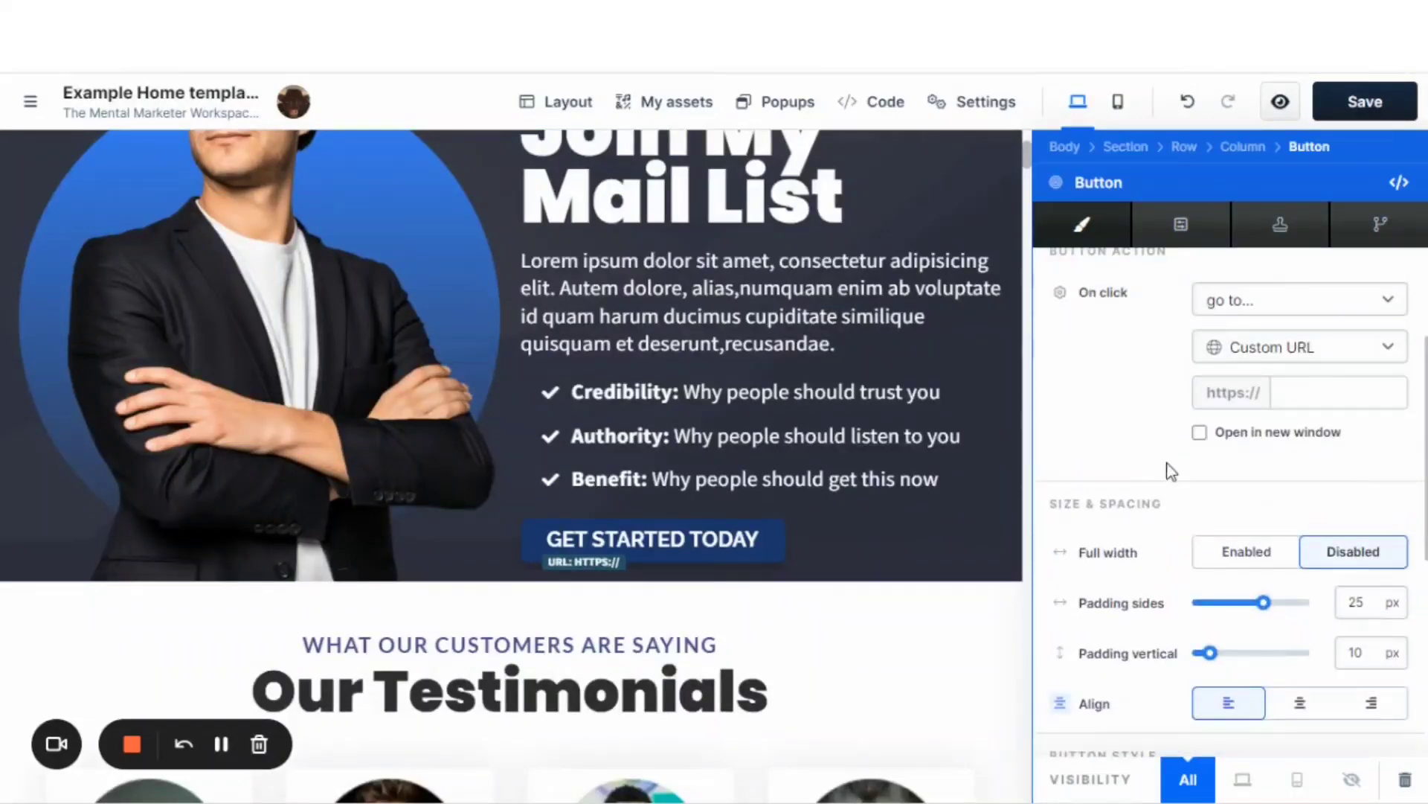
pyautogui.scroll(-11, 1168, 479)
pyautogui.scroll(2, 1168, 484)
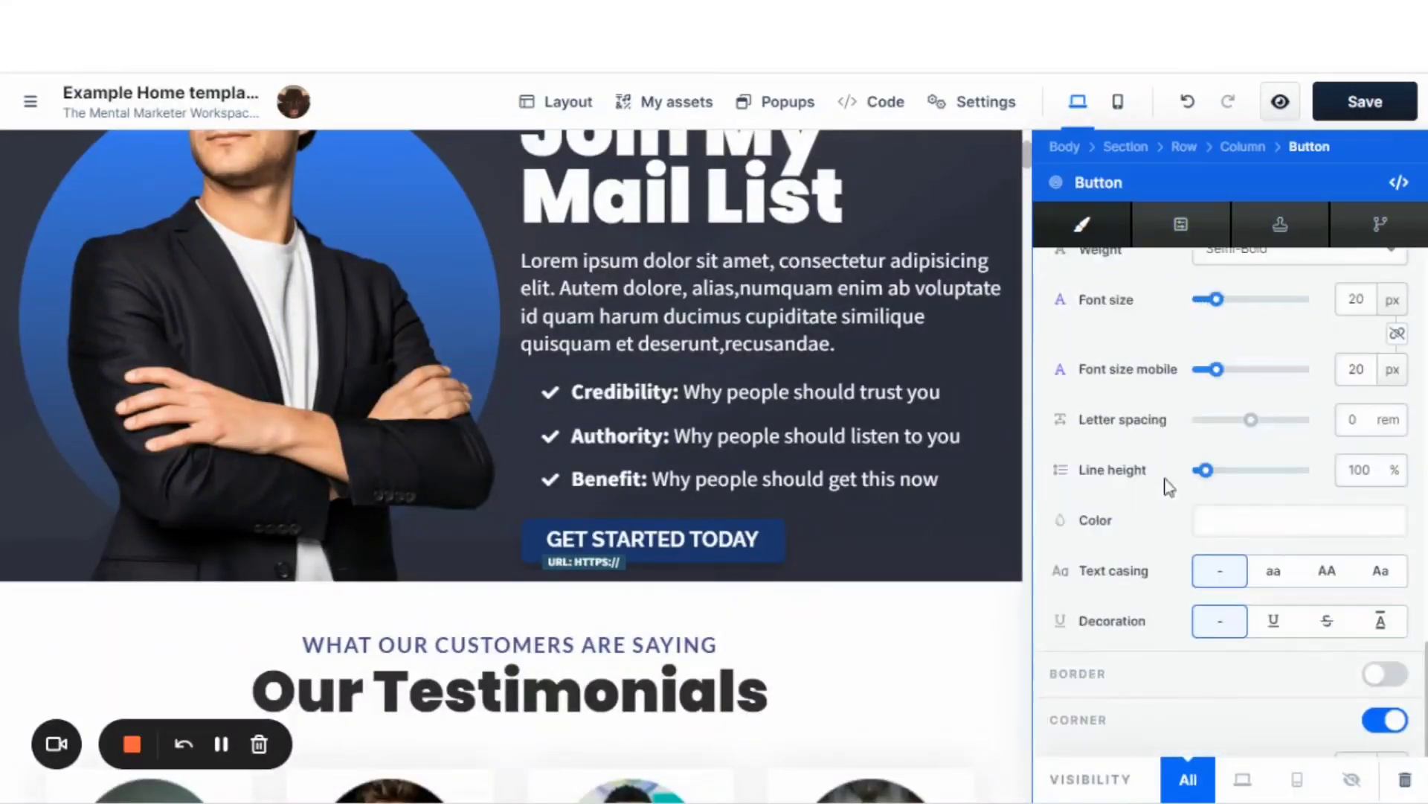
pyautogui.scroll(4, 930, 513)
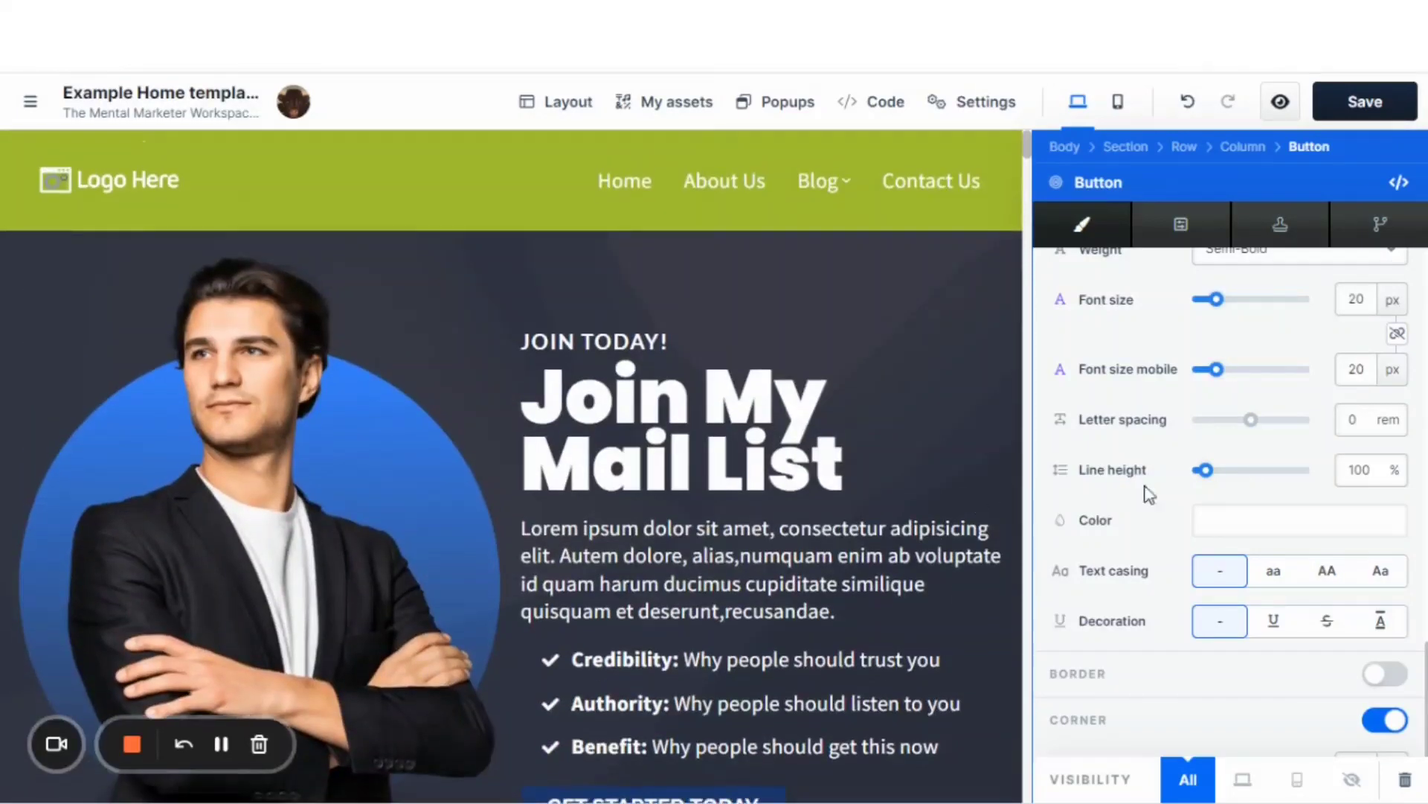
# Compare the overridden Join My Mail List button with the introduction section's button across the home page, closing the button settings.
pyautogui.scroll(-6, 756, 533)
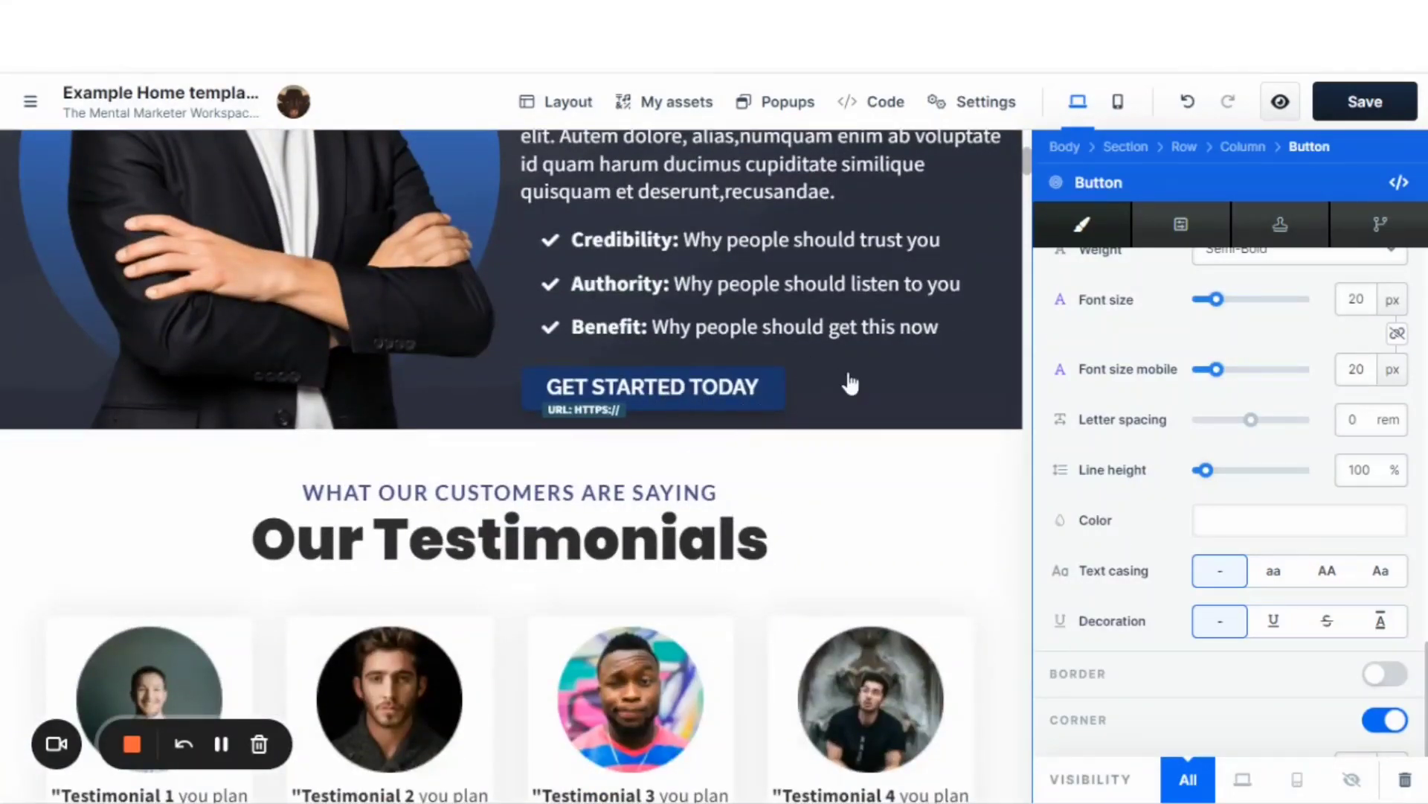
pyautogui.scroll(-3, 885, 406)
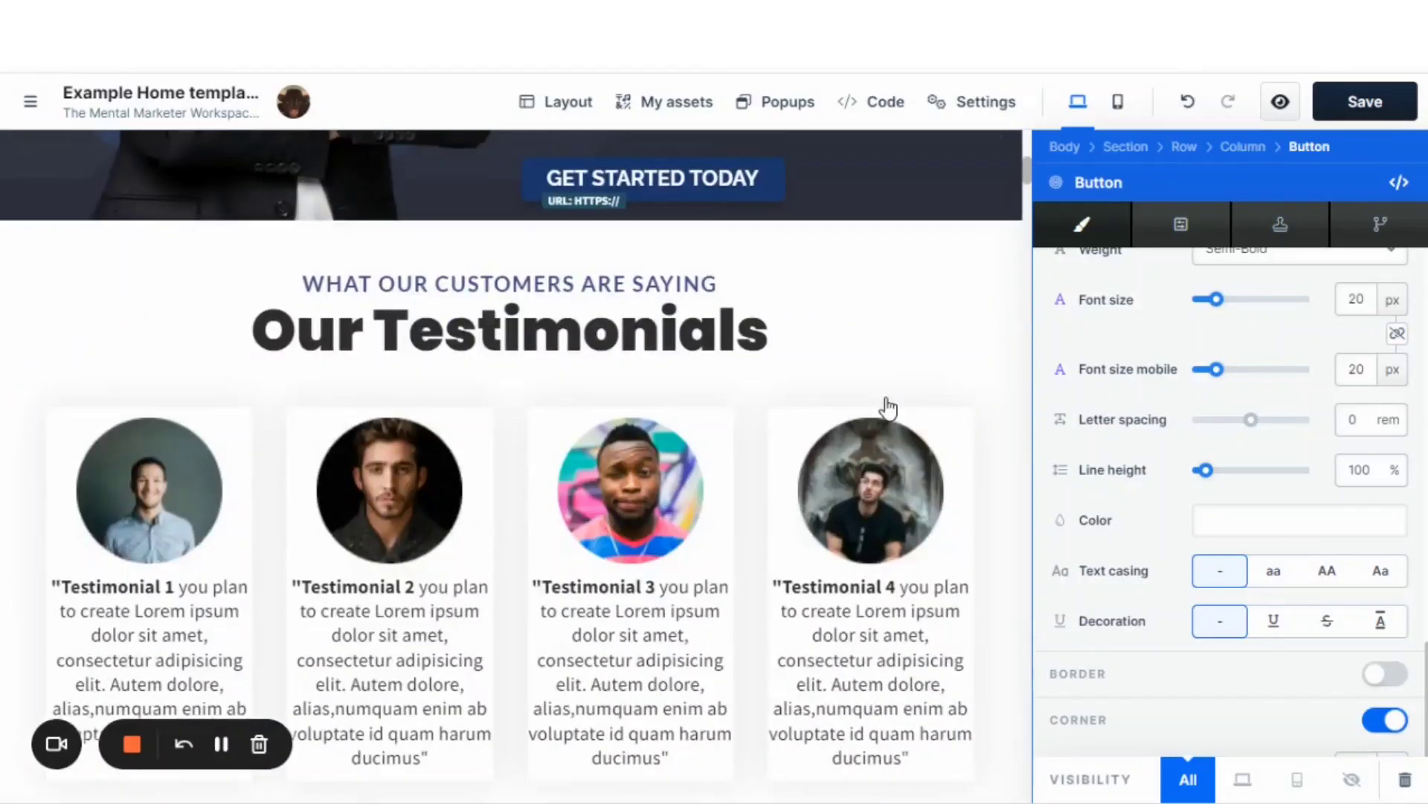
pyautogui.scroll(-9, 885, 405)
pyautogui.click(893, 287)
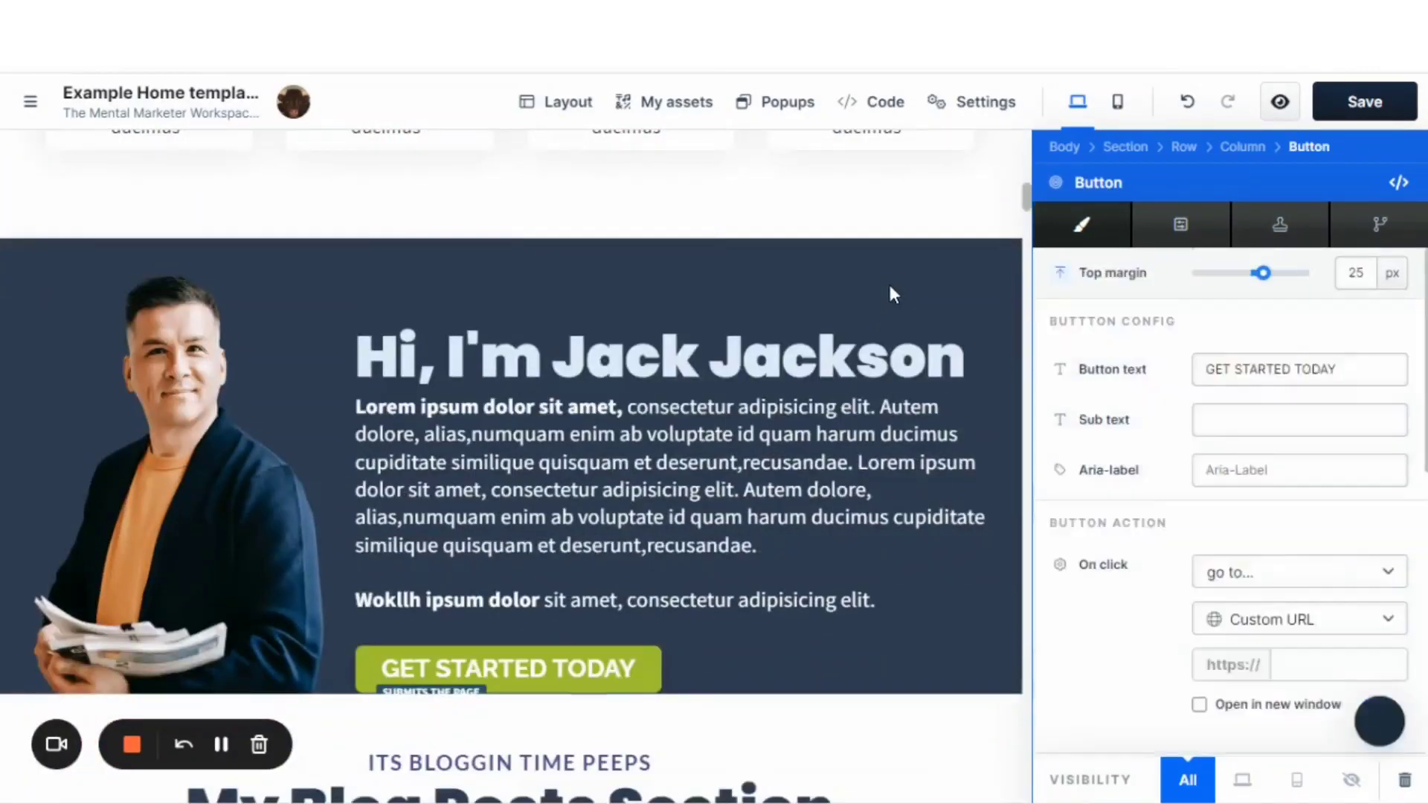
pyautogui.scroll(-1, 1023, 483)
pyautogui.scroll(-2, 967, 476)
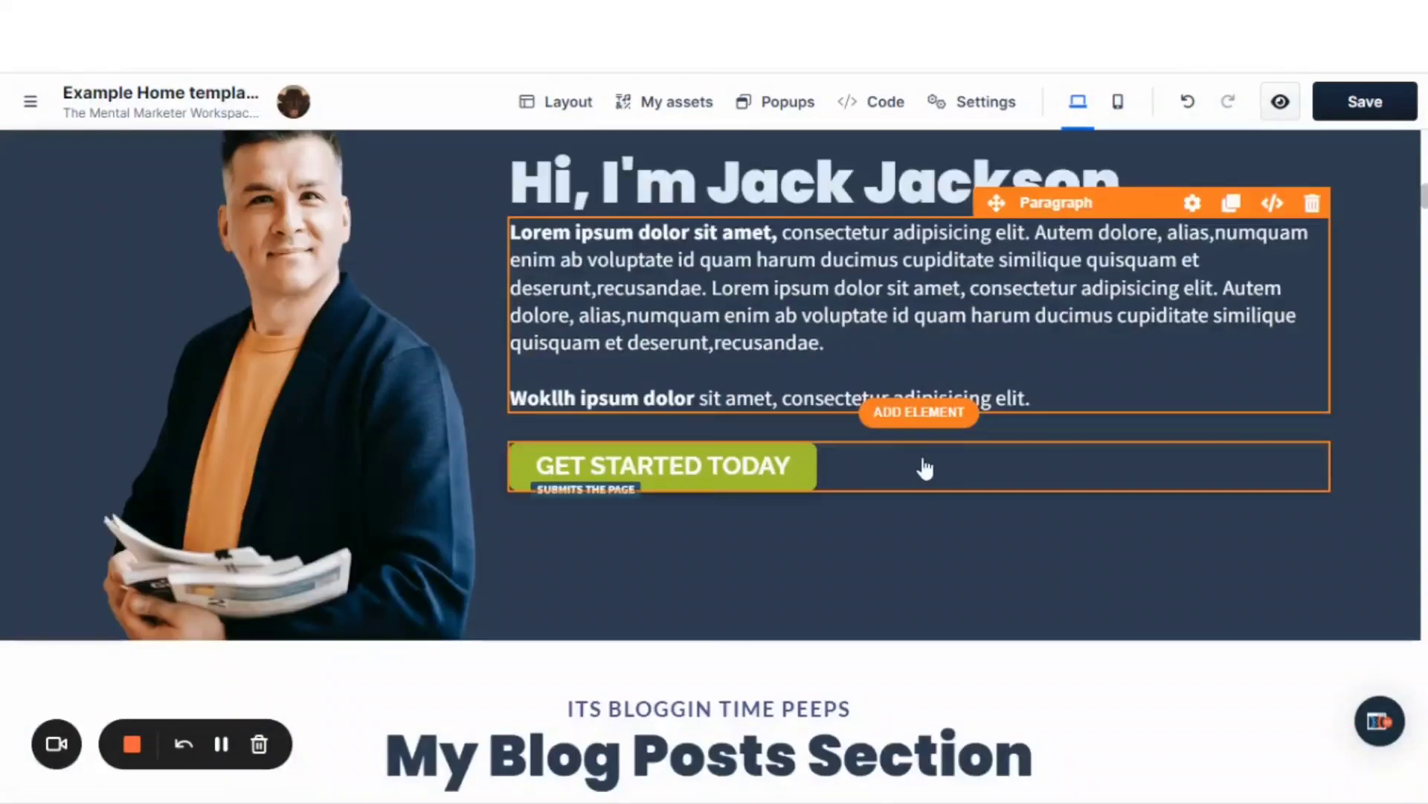
pyautogui.scroll(3, 912, 472)
pyautogui.scroll(4, 914, 469)
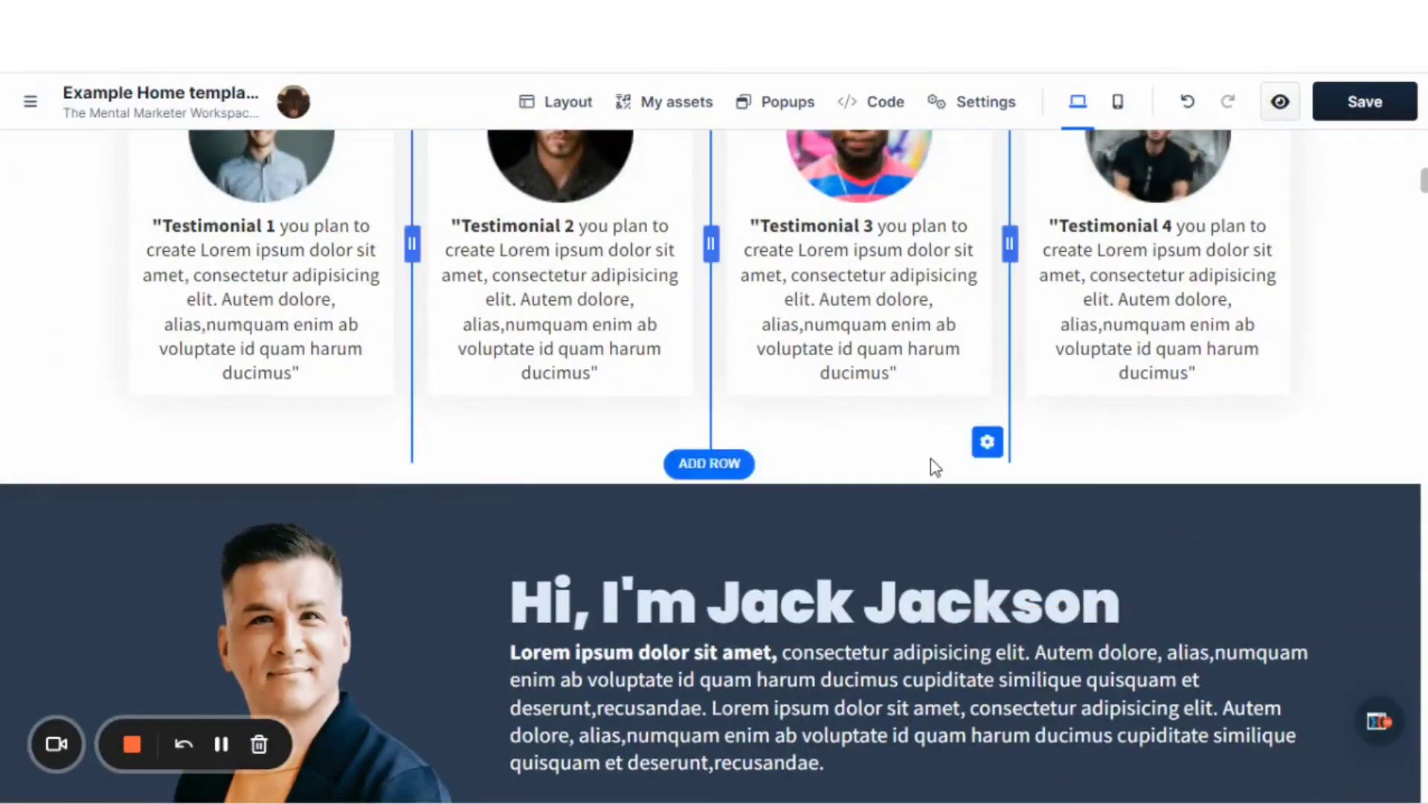
pyautogui.scroll(8, 923, 467)
pyautogui.scroll(8, 935, 468)
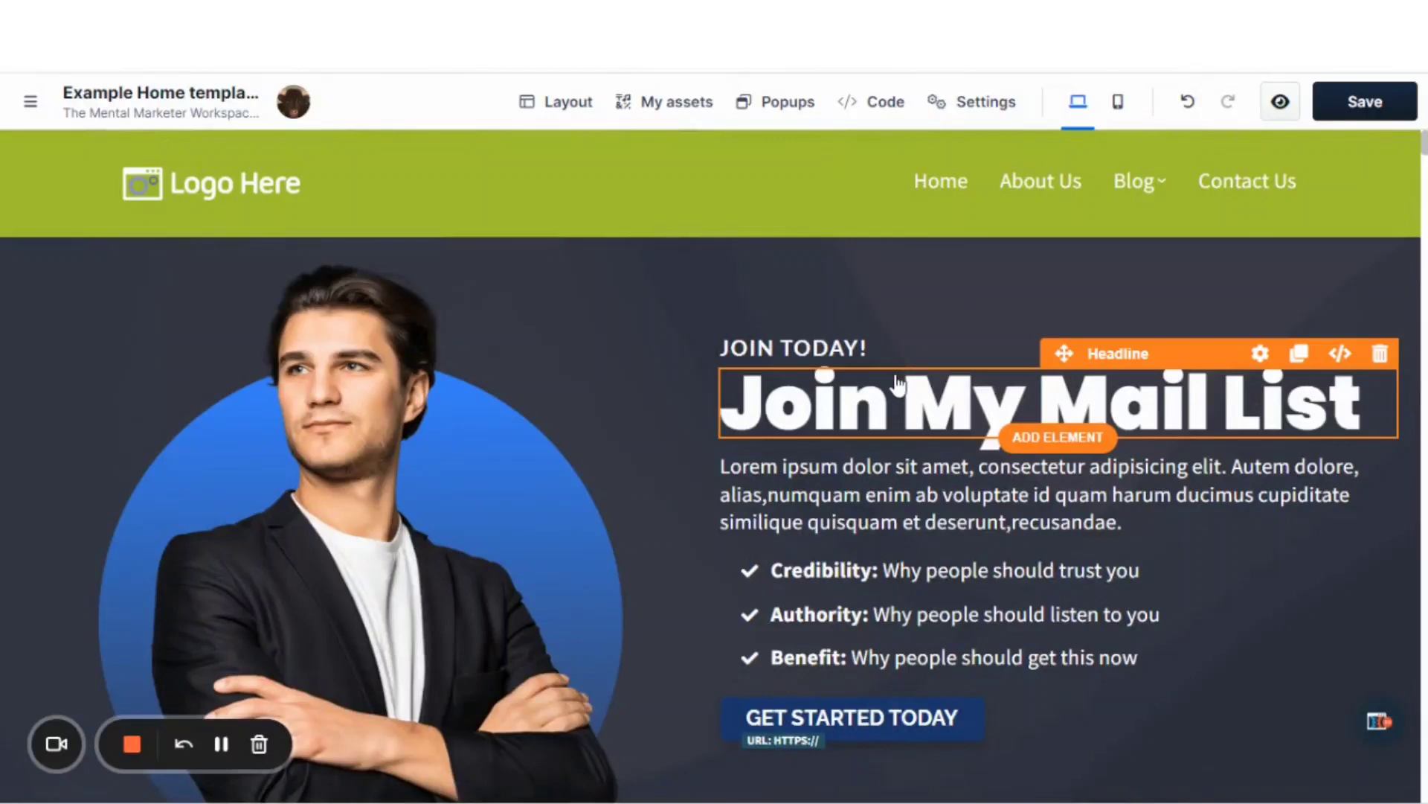
pyautogui.scroll(-3, 903, 354)
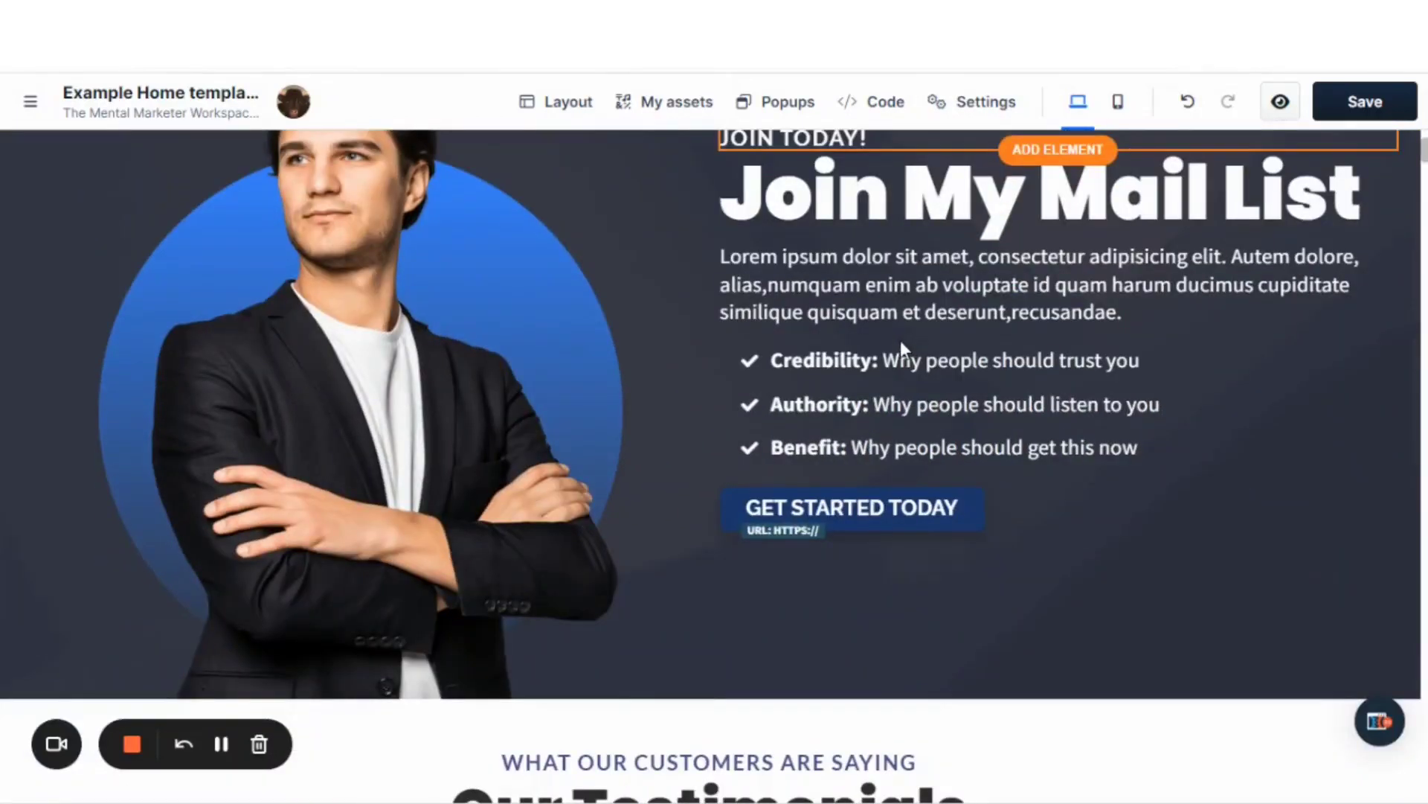
pyautogui.scroll(3, 998, 335)
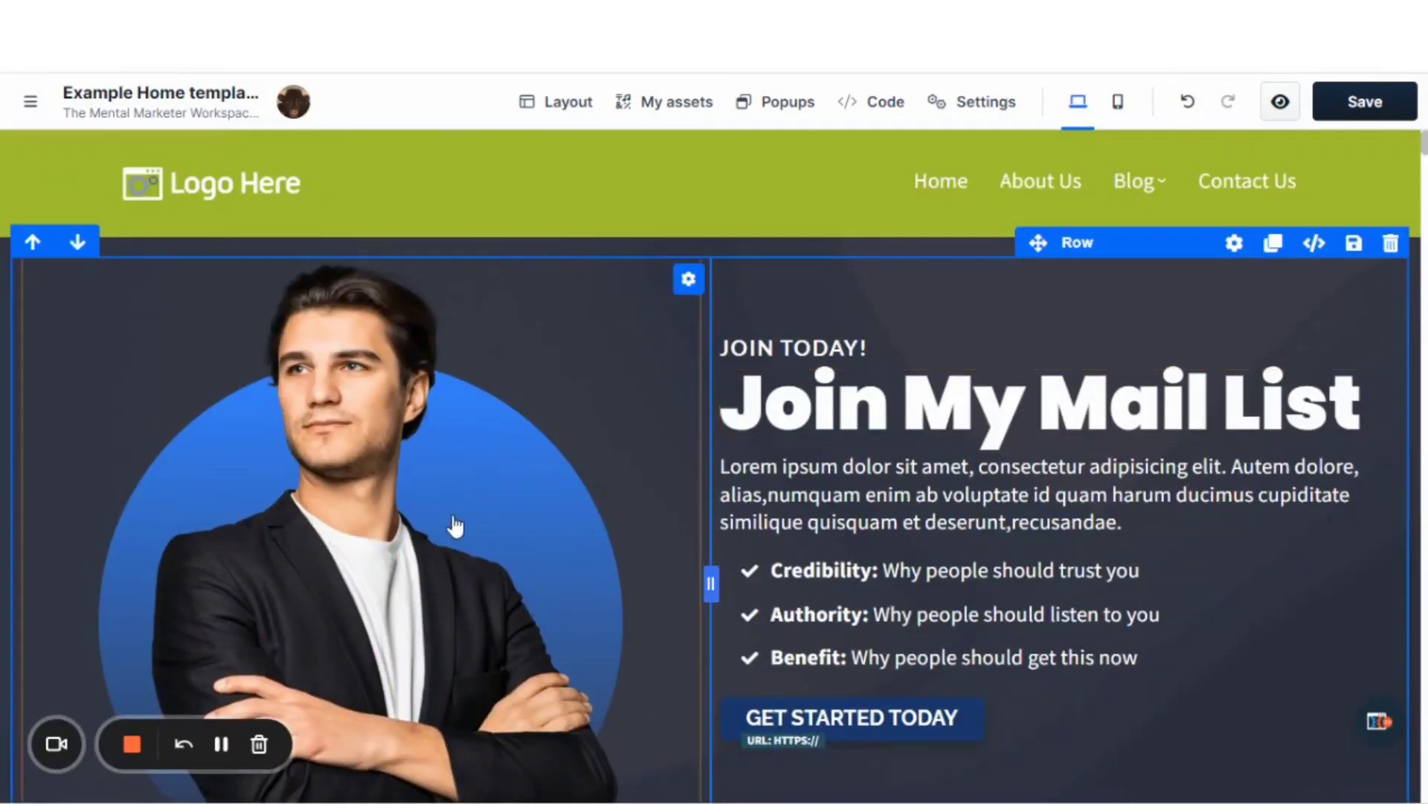